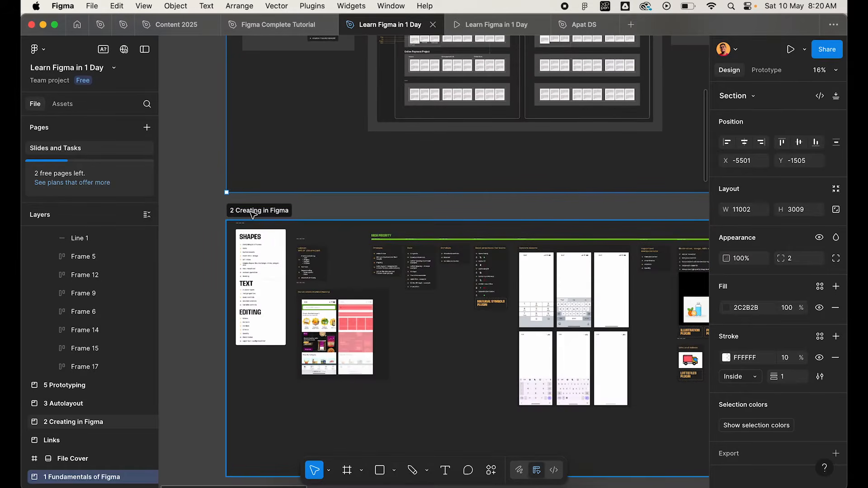
pyautogui.scroll(3, 252, 213)
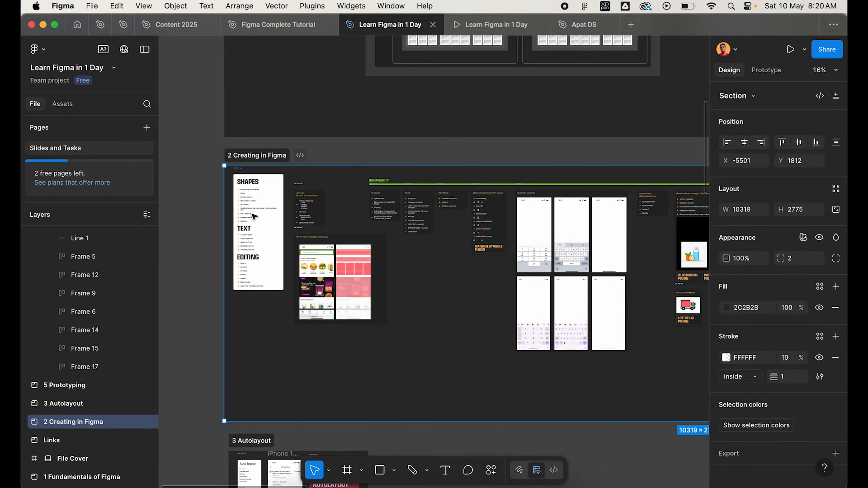
# Look over the course sections 2 Creating in Figma, 3 Autolayout and 4 Design System on the canvas.
pyautogui.scroll(-5, 287, 319)
pyautogui.click(255, 178)
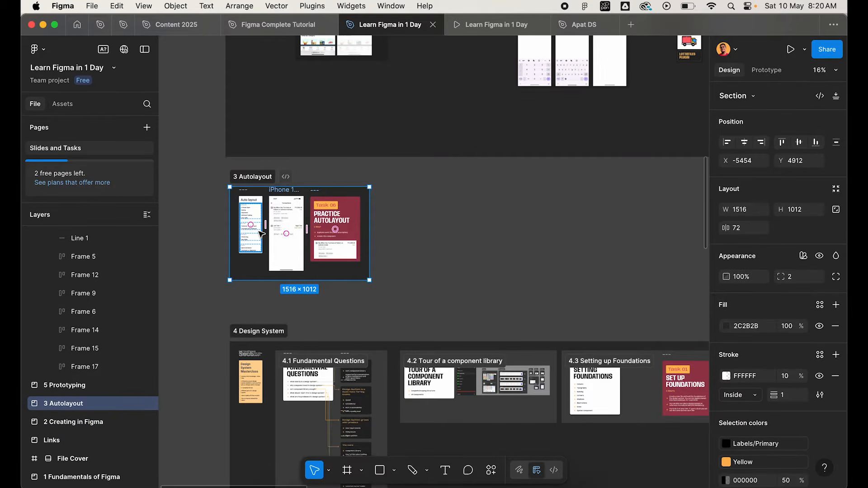
pyautogui.scroll(3, 260, 234)
pyautogui.scroll(-3, 257, 271)
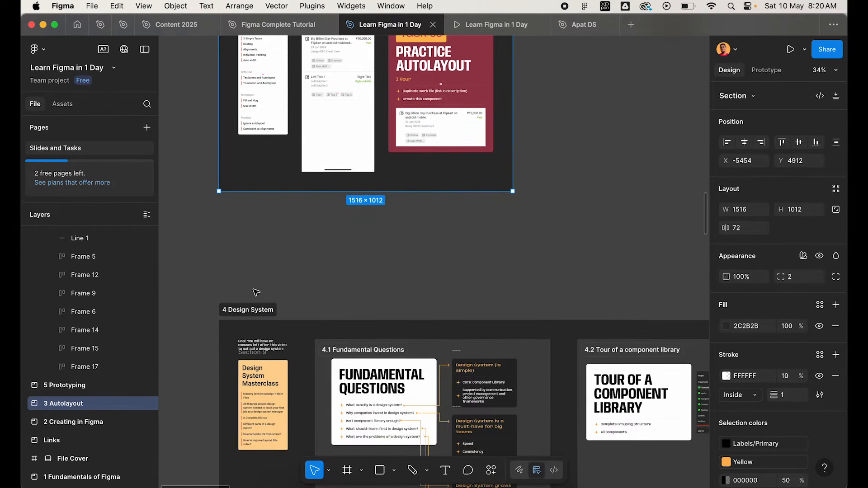
pyautogui.click(249, 310)
pyautogui.scroll(-5, 246, 271)
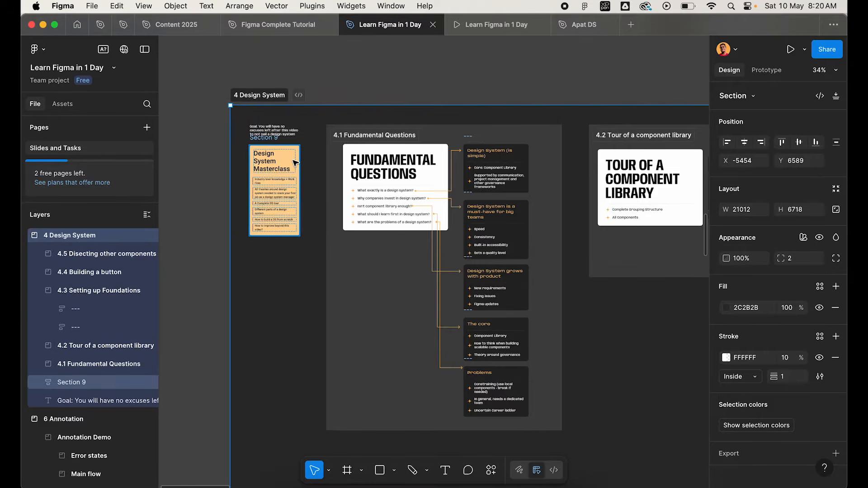
# Select the 5 Prototyping section and look over its slides and prototype screens.
pyautogui.scroll(-5, 294, 162)
pyautogui.scroll(-3, 295, 163)
pyautogui.scroll(-5, 293, 244)
pyautogui.scroll(4, 290, 252)
pyautogui.click(285, 253)
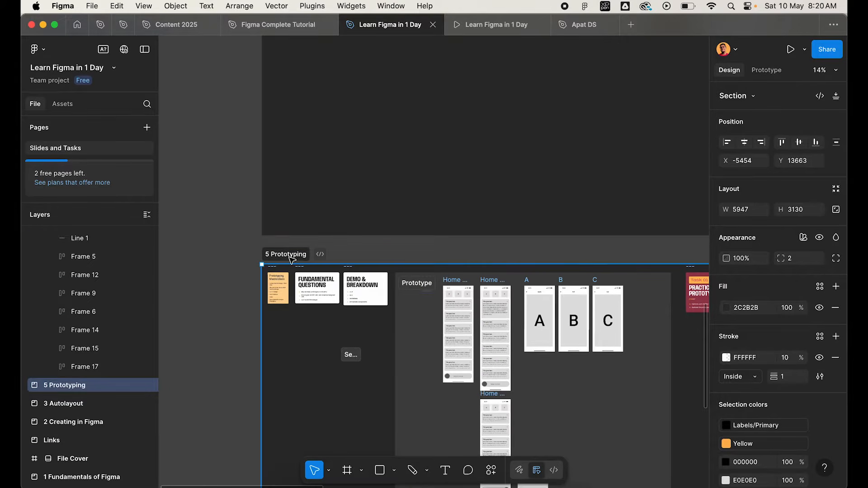
pyautogui.scroll(-1, 321, 280)
pyautogui.scroll(2, 332, 287)
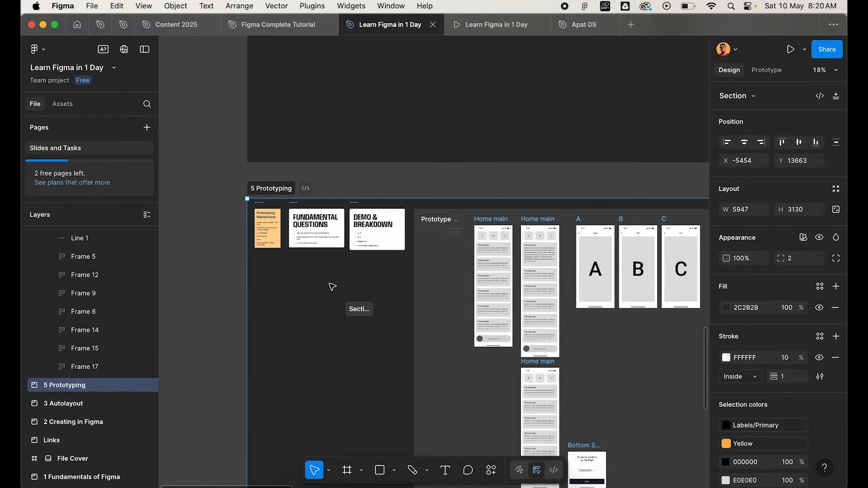
pyautogui.scroll(-5, 336, 270)
pyautogui.scroll(3, 380, 161)
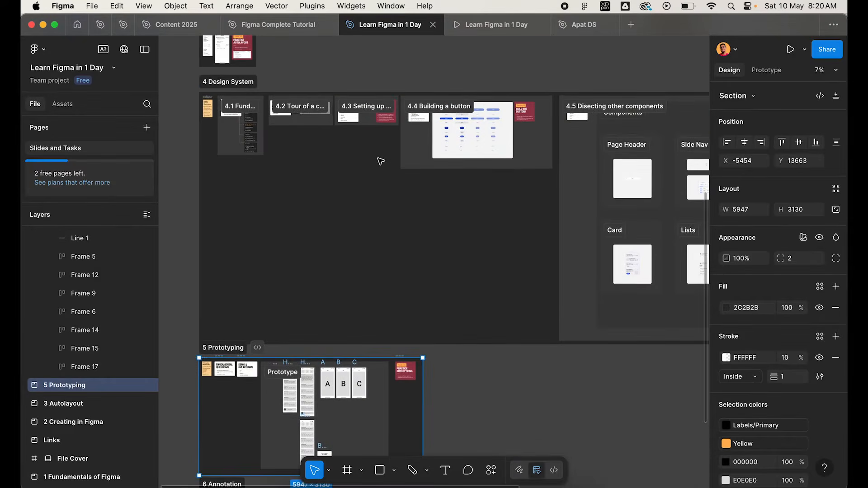
pyautogui.scroll(-5, 361, 244)
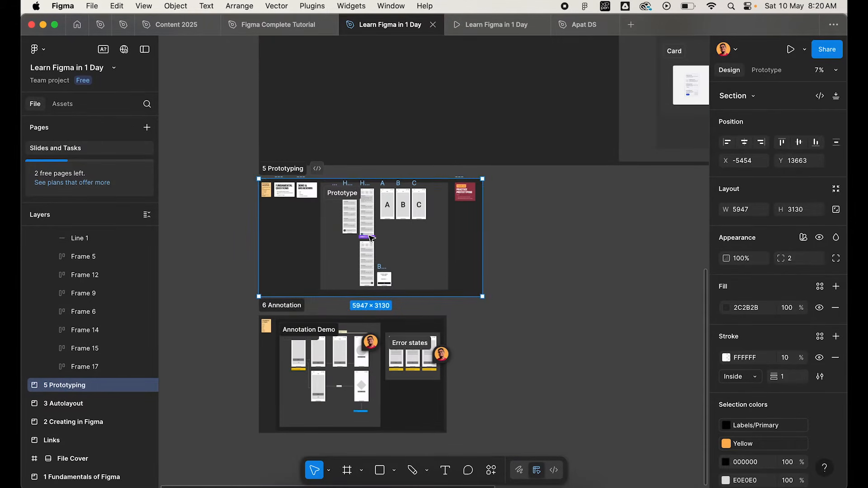
# Select the Practice Prototyping task card in the 5 Prototyping section.
pyautogui.scroll(3, 472, 198)
pyautogui.scroll(3, 473, 200)
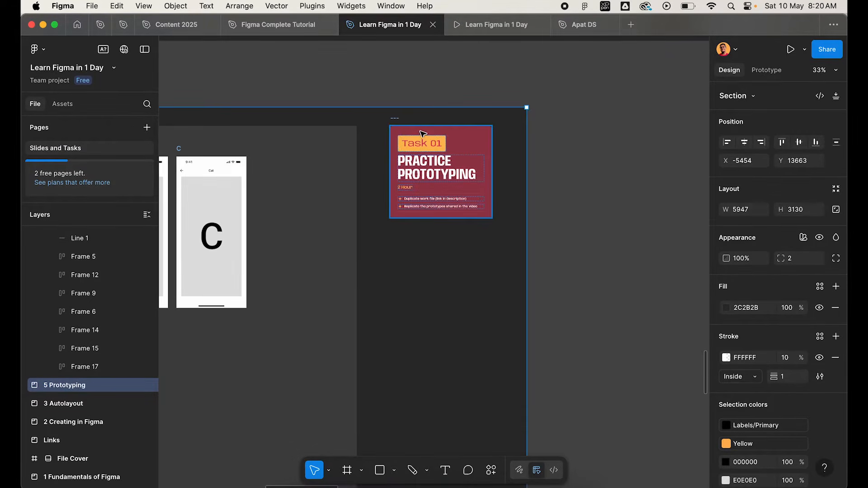
pyautogui.click(397, 118)
# Examine the 6 Annotation section and read the topic list on its Annotations in Figma card.
pyautogui.scroll(-4, 384, 176)
pyautogui.scroll(-2, 337, 253)
pyautogui.hscroll(-2, 337, 253)
pyautogui.scroll(-5, 317, 277)
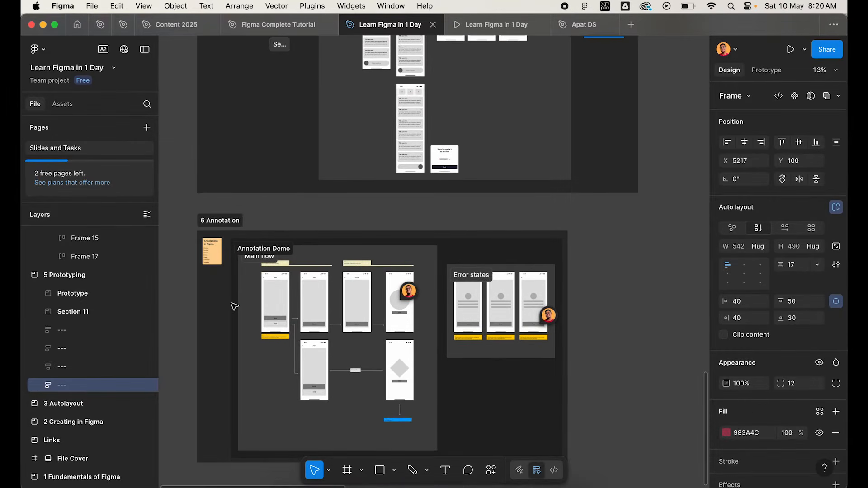
pyautogui.scroll(3, 234, 306)
pyautogui.scroll(1, 234, 306)
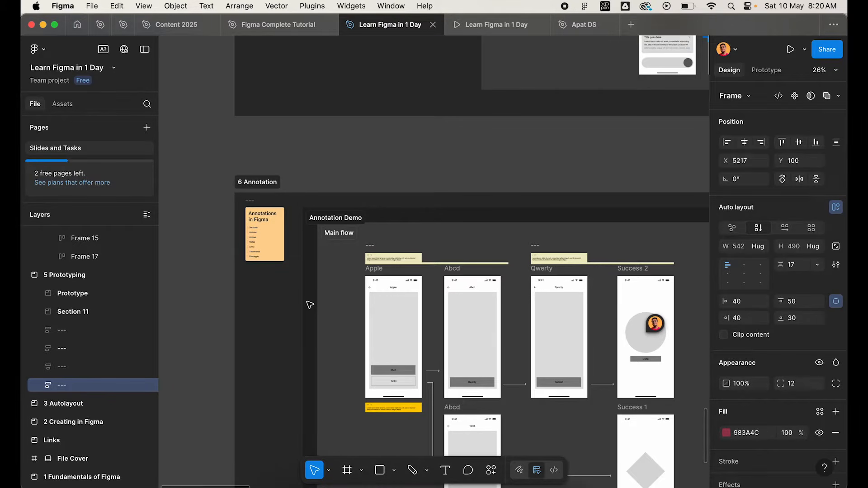
pyautogui.scroll(-2, 310, 305)
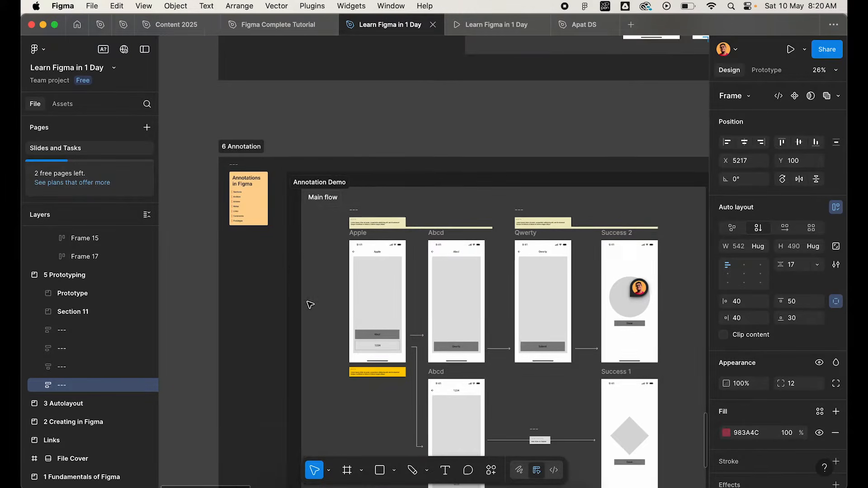
pyautogui.scroll(2, 306, 303)
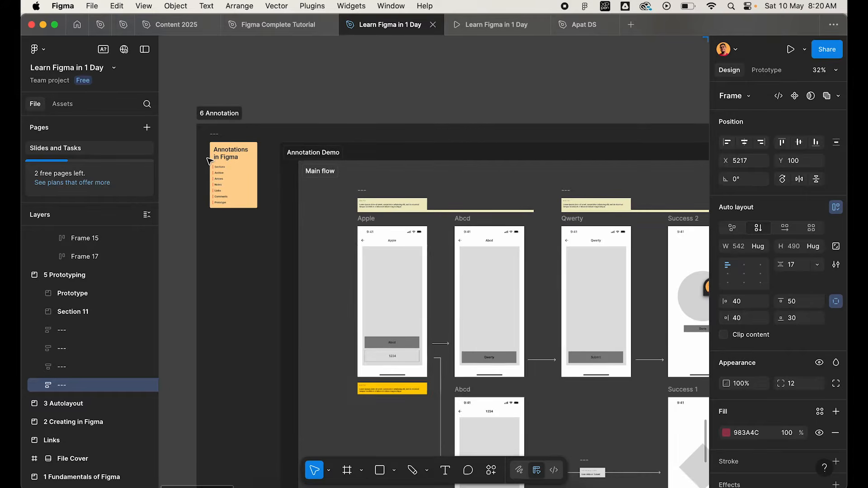
pyautogui.scroll(5, 209, 159)
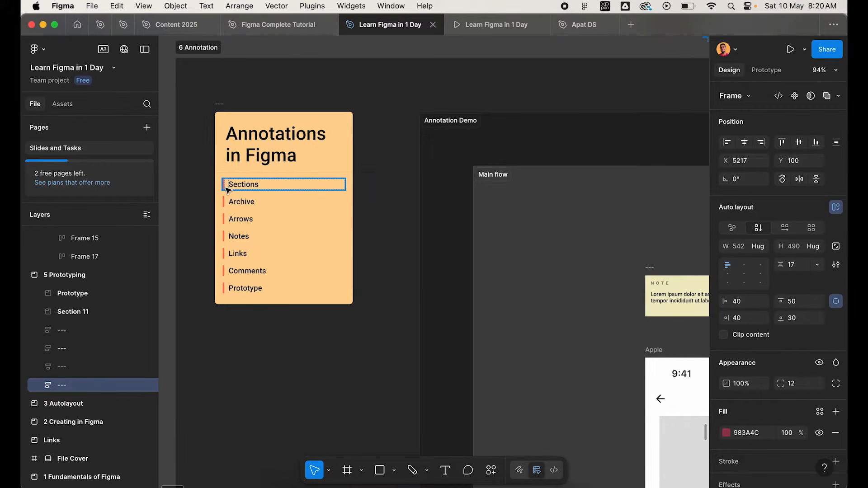
pyautogui.scroll(3, 227, 189)
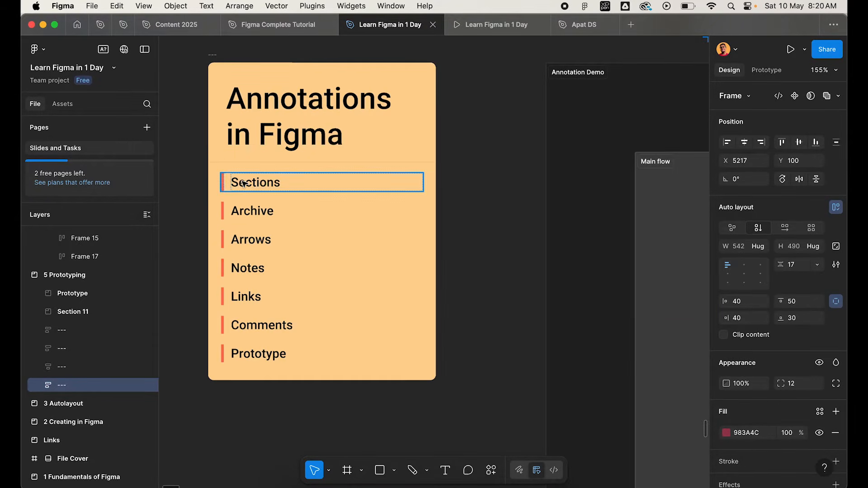
# Go through the topics Archive, Arrows, Notes, Links, Comments and Prototype on the Annotations in Figma card, selecting them in turn.
pyautogui.click(256, 217)
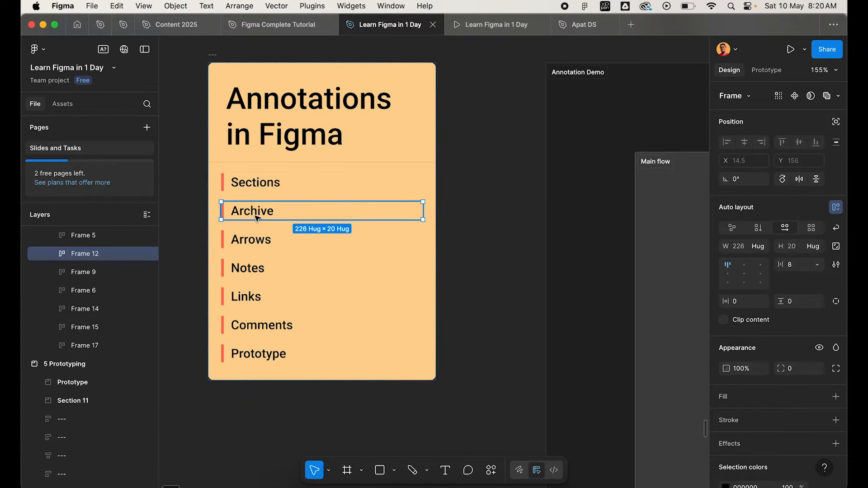
pyautogui.click(257, 243)
pyautogui.click(256, 271)
pyautogui.click(256, 299)
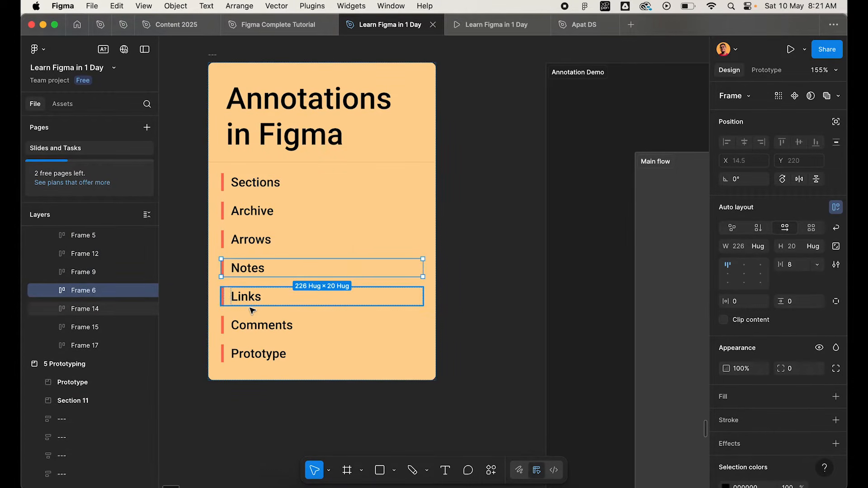
pyautogui.click(257, 328)
pyautogui.click(256, 354)
# Select the Sections topic on the Annotations in Figma card.
pyautogui.scroll(-5, 290, 268)
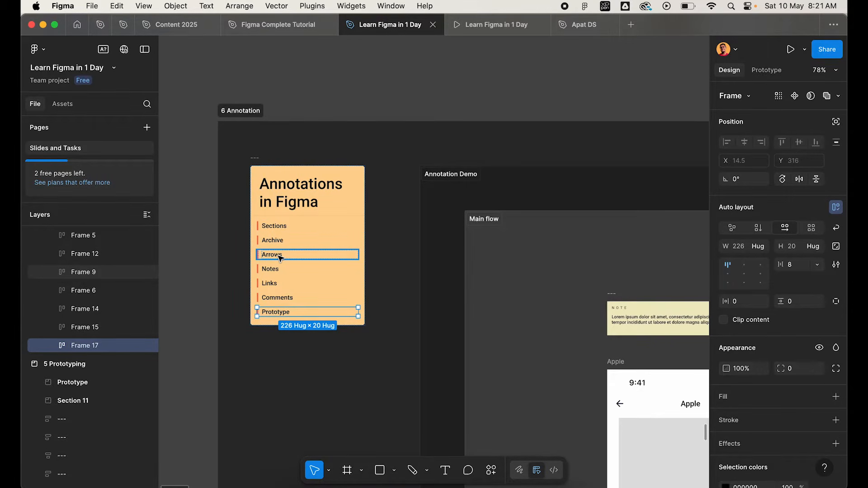
pyautogui.scroll(-2, 279, 256)
pyautogui.scroll(4, 279, 255)
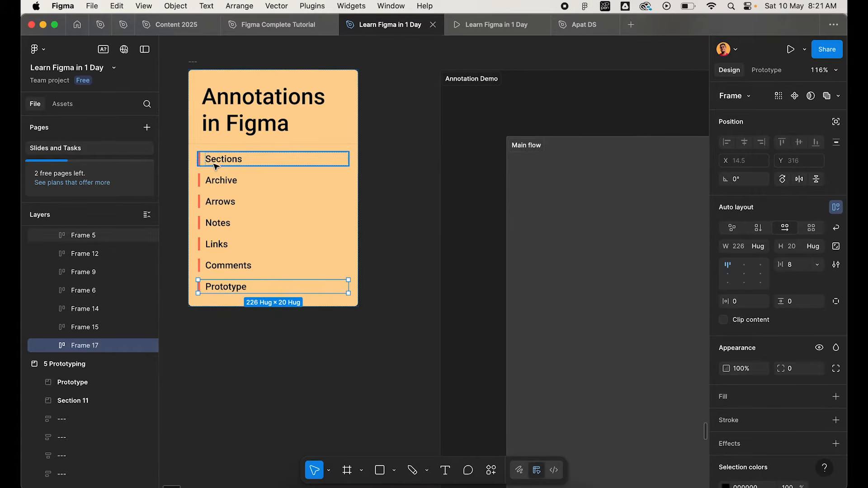
pyautogui.click(214, 164)
# Clear the selection on the canvas and enlarge the Pages area above the layer list.
pyautogui.scroll(-6, 214, 165)
pyautogui.click(328, 78)
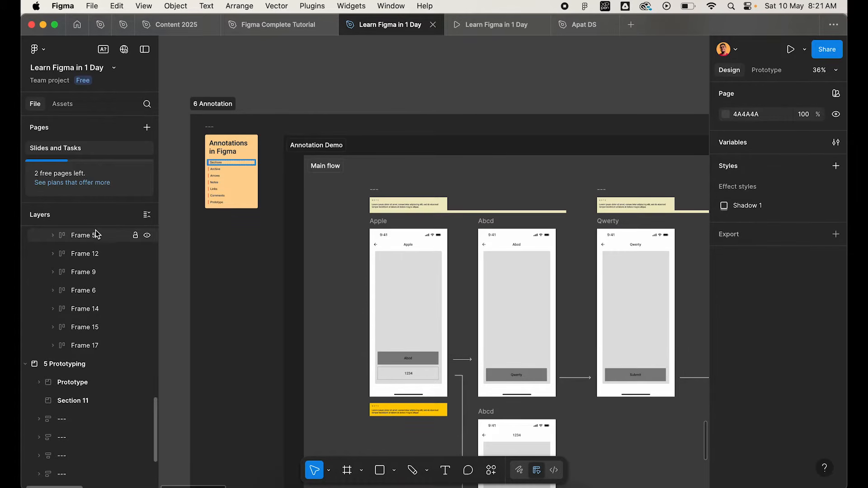
pyautogui.moveTo(71, 202); pyautogui.dragTo(61, 349)
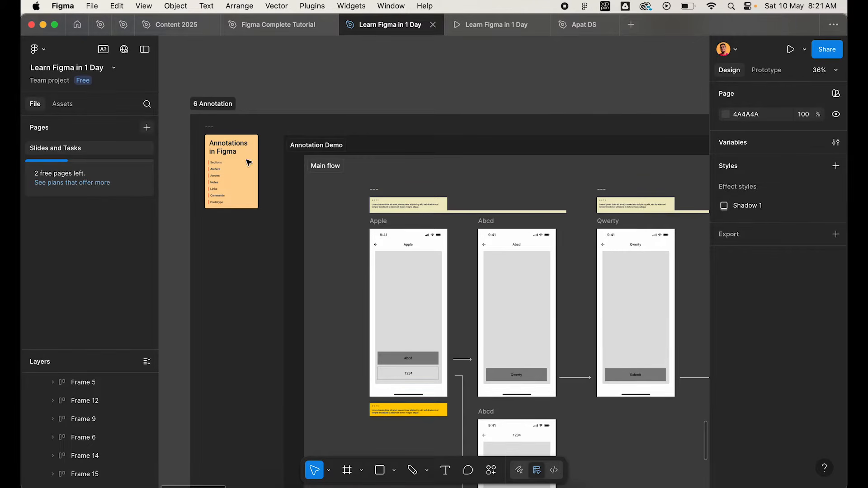
# Select the Main flow section and the Error states section of the Annotation Demo in turn to inspect both.
pyautogui.keyDown('ctrl'); pyautogui.scroll(-10, 248, 161); pyautogui.keyUp('ctrl')
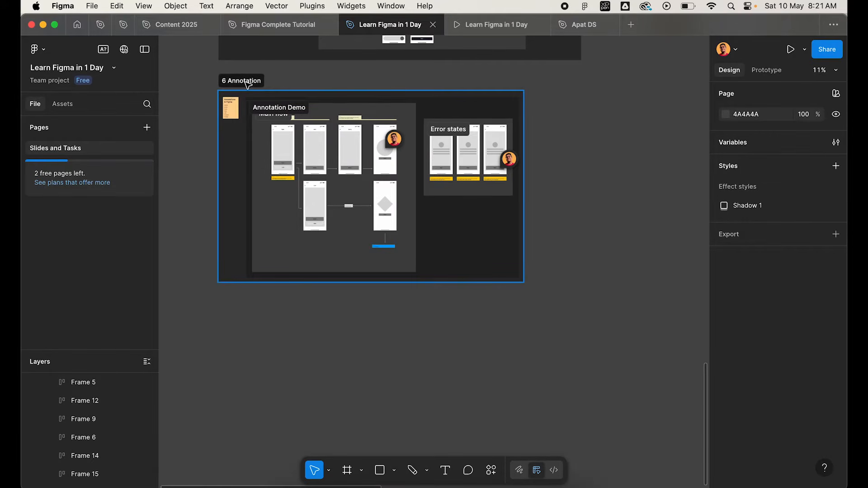
pyautogui.keyDown('ctrl'); pyautogui.scroll(3, 287, 152); pyautogui.keyUp('ctrl')
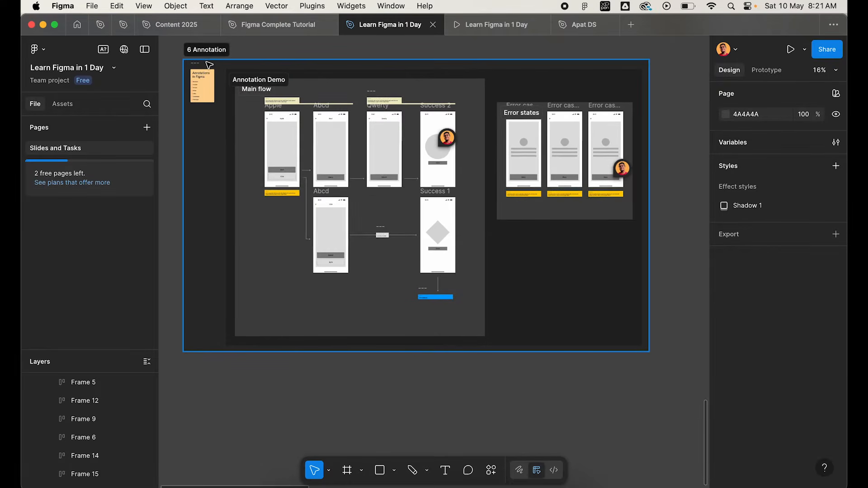
pyautogui.keyDown('ctrl'); pyautogui.scroll(5, 206, 74); pyautogui.keyUp('ctrl')
pyautogui.click(283, 96)
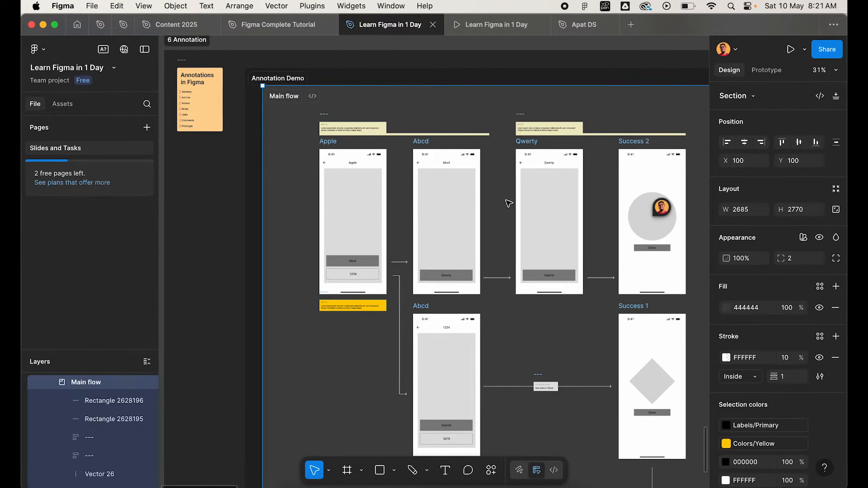
pyautogui.hscroll(10, 404, 276)
pyautogui.click(312, 127)
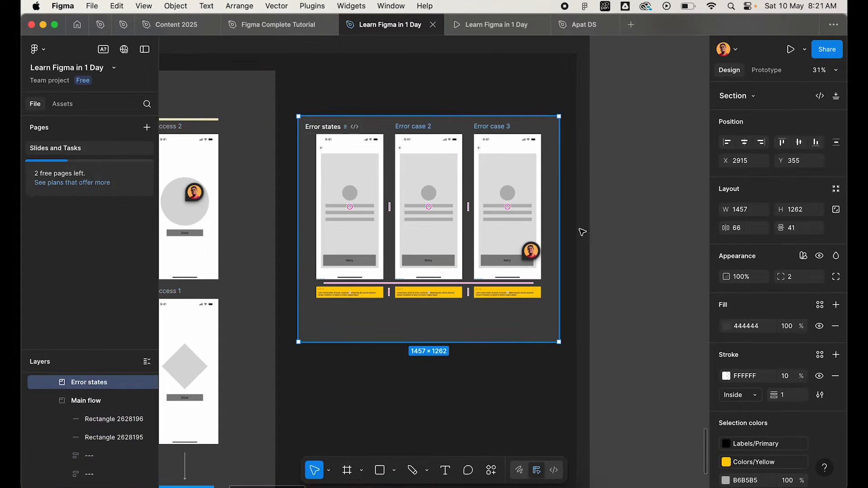
# Select the parent Annotation Demo section that encloses Main flow and Error states.
pyautogui.keyDown('ctrl'); pyautogui.scroll(-3, 382, 200); pyautogui.keyUp('ctrl')
pyautogui.hscroll(-5, 382, 200)
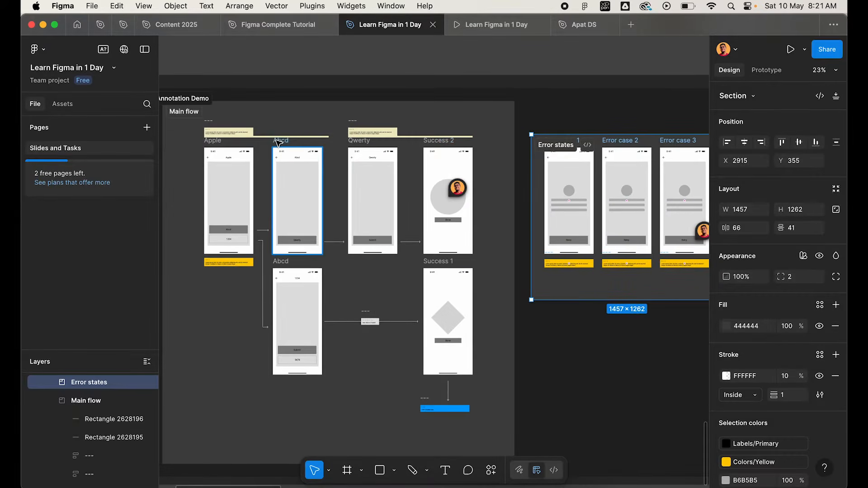
pyautogui.hscroll(-3, 271, 143)
pyautogui.hscroll(-2, 270, 144)
pyautogui.click(291, 103)
pyautogui.keyDown('ctrl'); pyautogui.scroll(5, 284, 93); pyautogui.keyUp('ctrl')
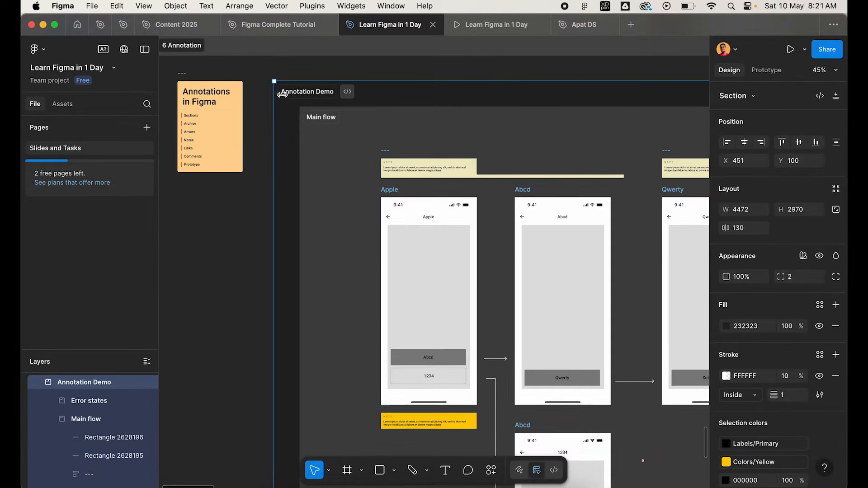
# Select the Main flow section nested inside Annotation Demo and examine its notes and first screens.
pyautogui.click(324, 122)
pyautogui.keyDown('ctrl'); pyautogui.scroll(-5, 324, 124); pyautogui.keyUp('ctrl')
pyautogui.keyDown('ctrl'); pyautogui.scroll(1, 325, 128); pyautogui.keyUp('ctrl')
pyautogui.scroll(-5, 326, 129)
pyautogui.hscroll(5, 326, 130)
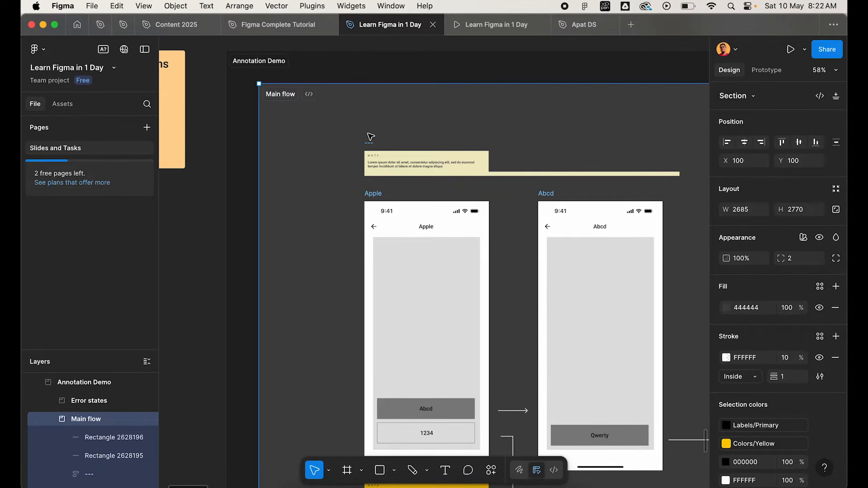
# Survey the whole Annotation Demo, comparing the Main flow screens and connecting arrows with the Error states screens.
pyautogui.scroll(-6, 371, 137)
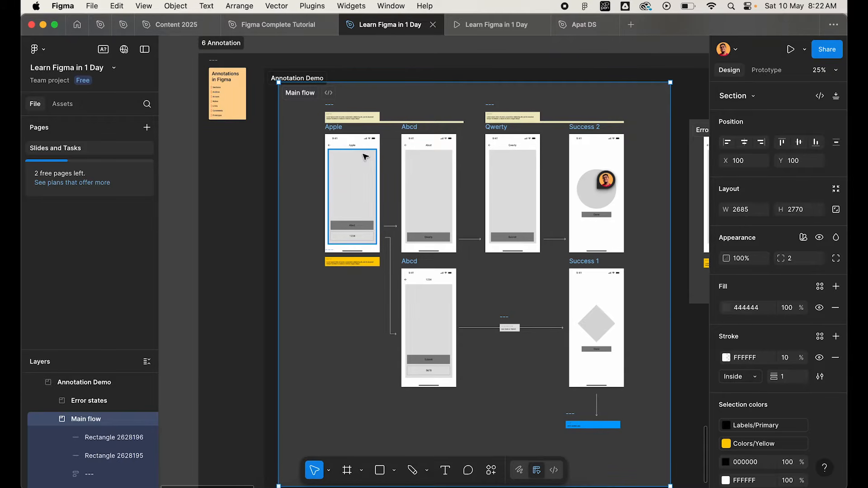
pyautogui.hscroll(10, 365, 157)
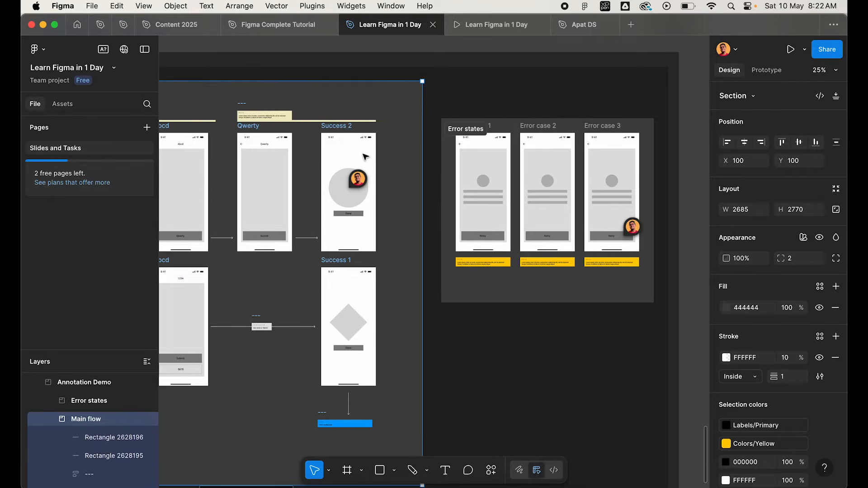
pyautogui.hscroll(-10, 365, 157)
pyautogui.scroll(-5, 365, 157)
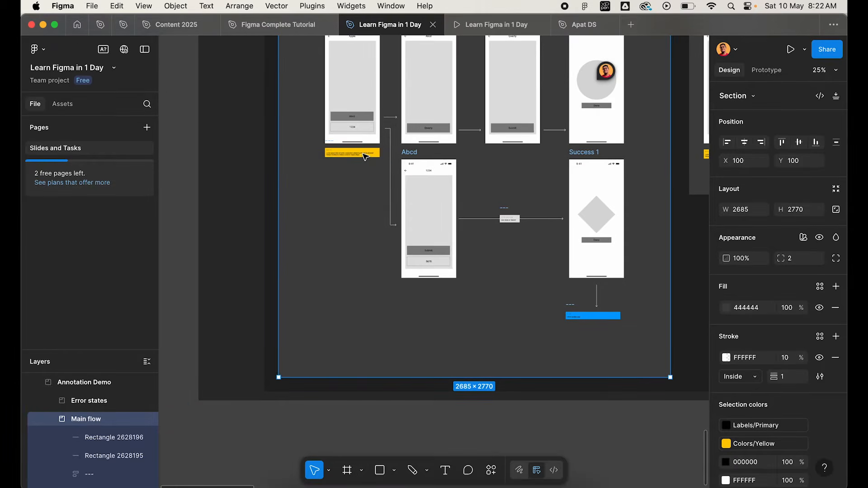
pyautogui.scroll(3, 365, 157)
pyautogui.hscroll(2, 365, 157)
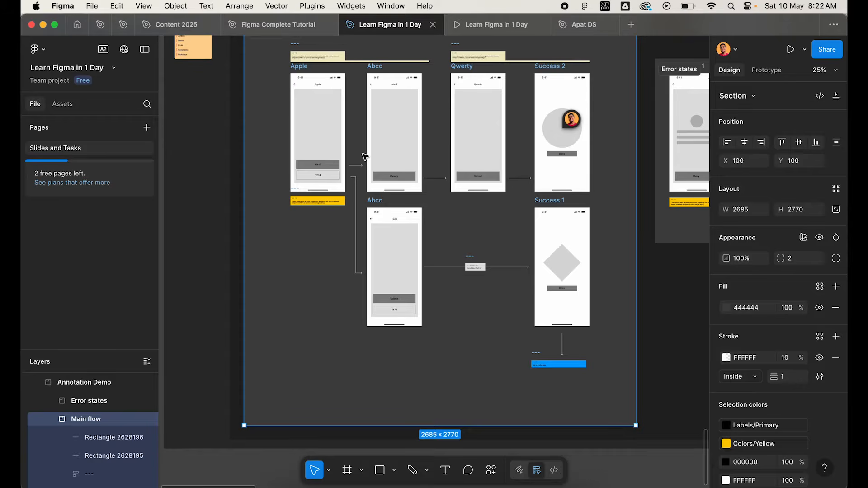
pyautogui.scroll(5, 365, 157)
pyautogui.hscroll(2, 366, 156)
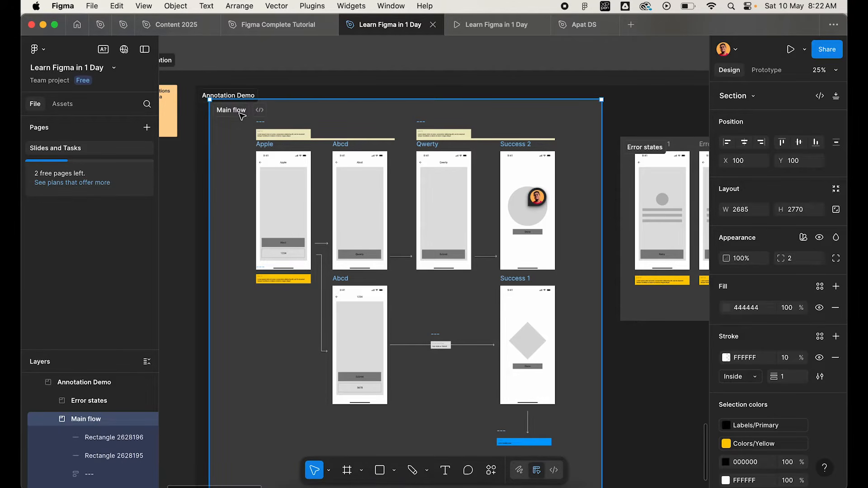
# Select the Apple screen frame at the start of the Main flow section.
pyautogui.scroll(5, 263, 146)
pyautogui.click(261, 149)
pyautogui.scroll(-5, 261, 149)
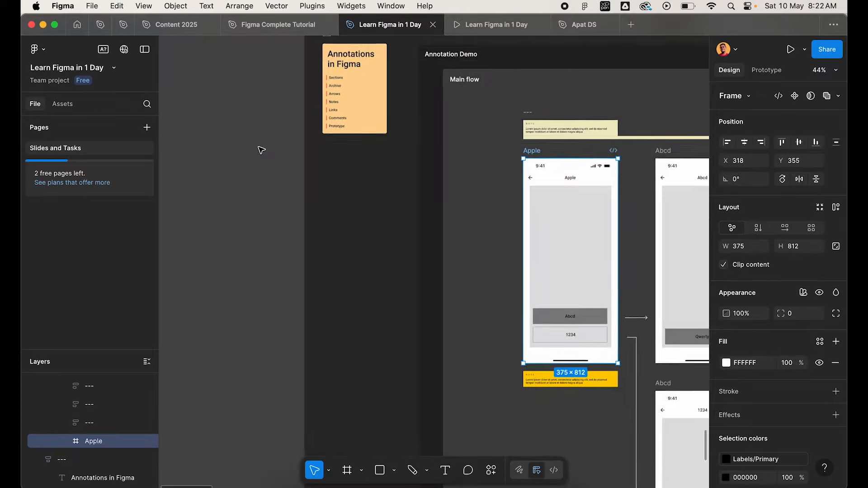
# Select the Archive topic on the Annotations in Figma card and view the lower part of the Annotation Demo.
pyautogui.scroll(3, 259, 147)
pyautogui.scroll(5, 259, 147)
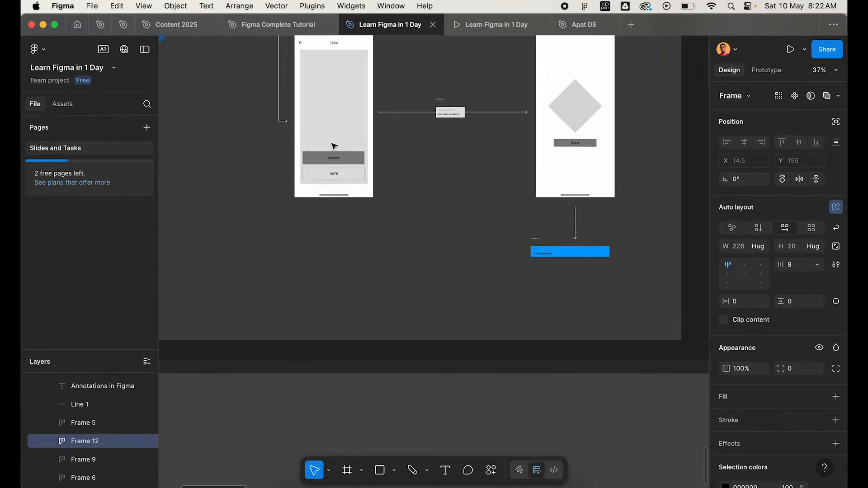
pyautogui.scroll(-5, 334, 146)
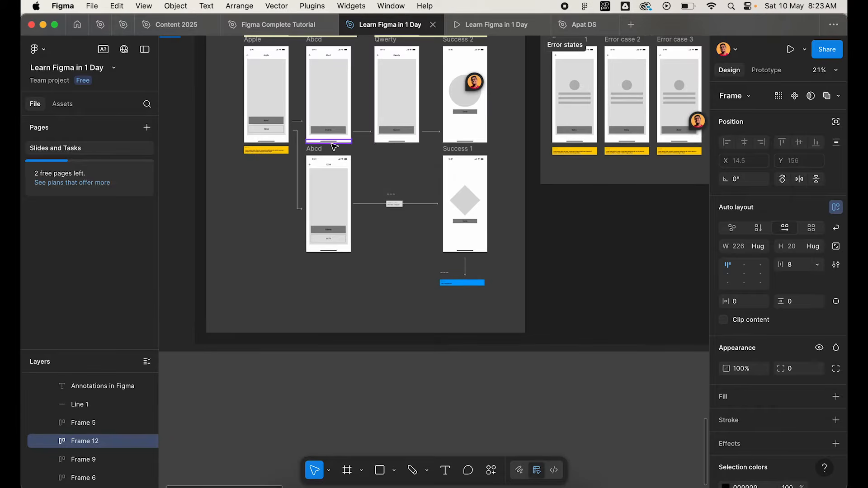
# Duplicate the Error states section onto the empty canvas below the Annotation Demo.
pyautogui.scroll(-2, 331, 144)
pyautogui.moveTo(514, 65); pyautogui.dragTo(550, 382)
pyautogui.scroll(-3, 511, 271)
pyautogui.click(475, 177)
pyautogui.scroll(3, 498, 241)
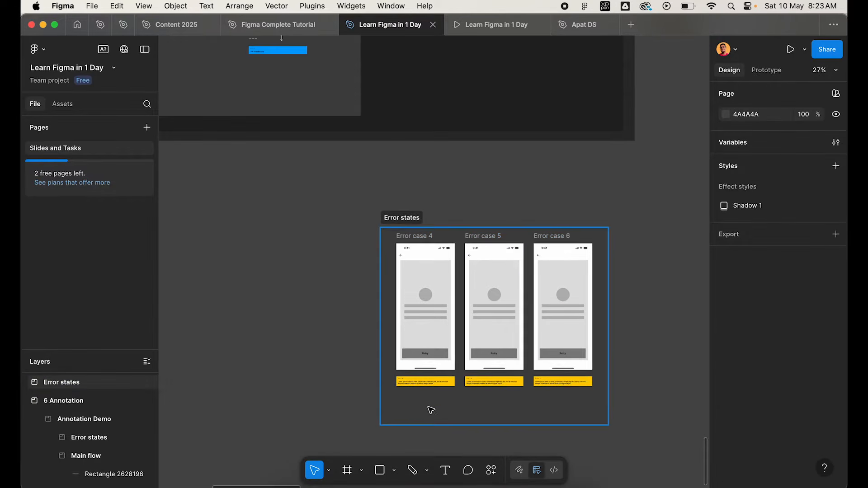
# Delete the yellow notes beneath the three screens in the copied Error states section.
pyautogui.keyDown('super'); pyautogui.click(433, 383); pyautogui.keyUp('super')
pyautogui.scroll(4, 414, 387)
pyautogui.moveTo(312, 359); pyautogui.dragTo(486, 382)
pyautogui.moveTo(790, 441); pyautogui.dragTo(653, 412)
pyautogui.press('Delete')
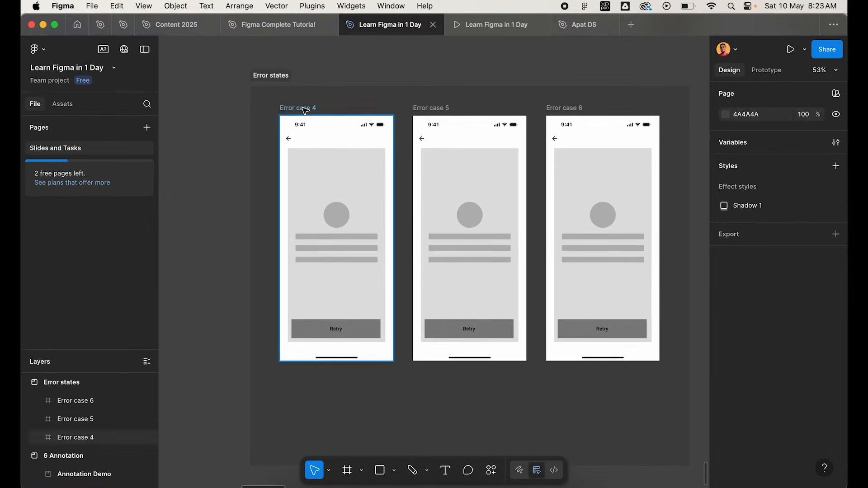
# Rename the copied Error states section as Archive.
pyautogui.click(272, 75)
pyautogui.write('Archive')
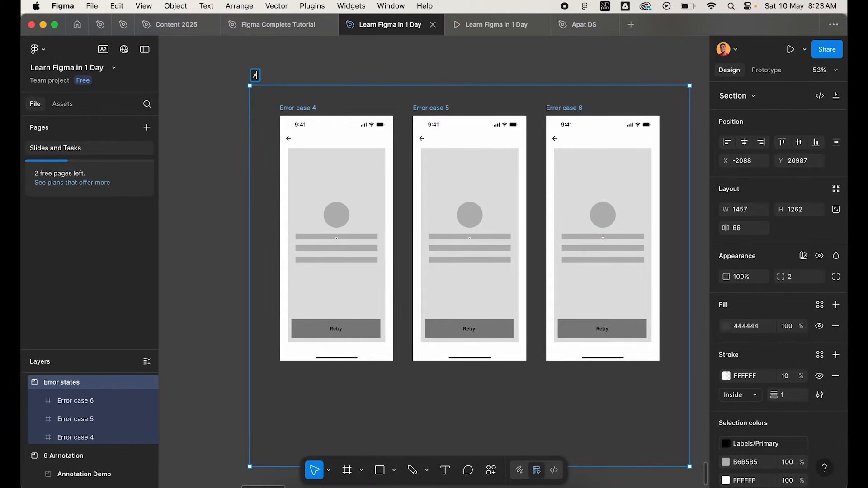
pyautogui.press('Return')
pyautogui.click(274, 82)
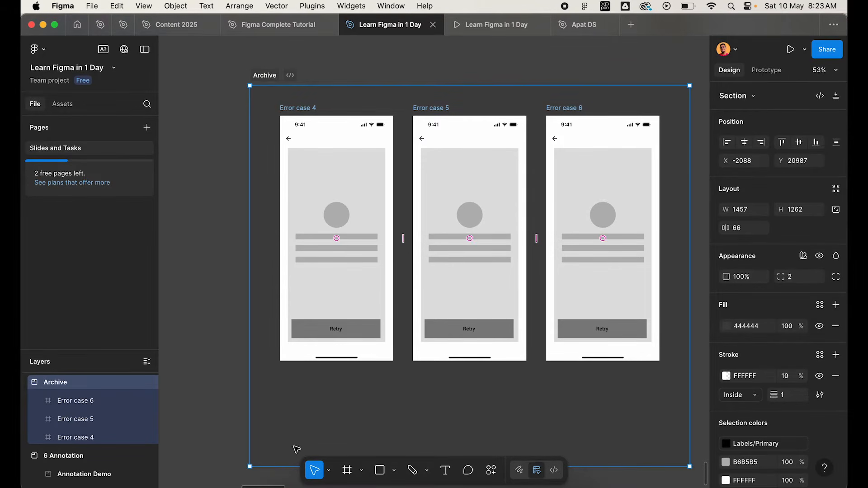
pyautogui.click(267, 340)
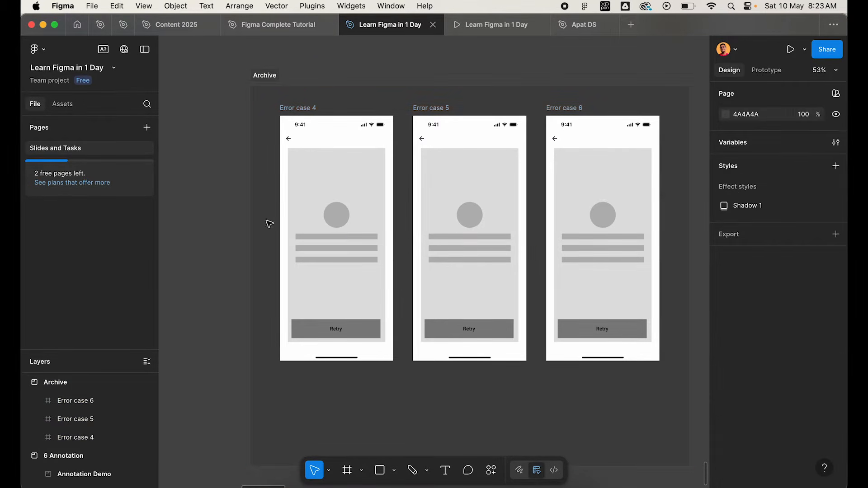
# Shorten the Archive section from its lower edge to a height of about 992.
pyautogui.click(264, 76)
pyautogui.scroll(-4, 276, 389)
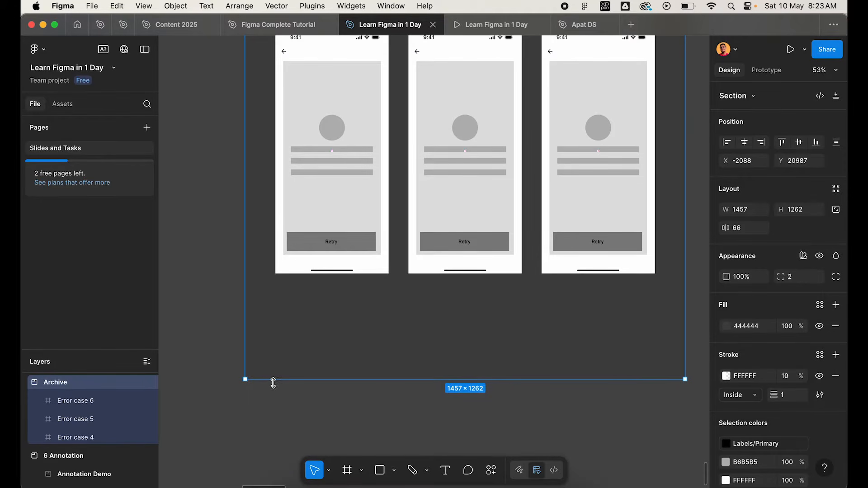
pyautogui.moveTo(273, 383); pyautogui.dragTo(273, 302)
pyautogui.scroll(-4, 273, 302)
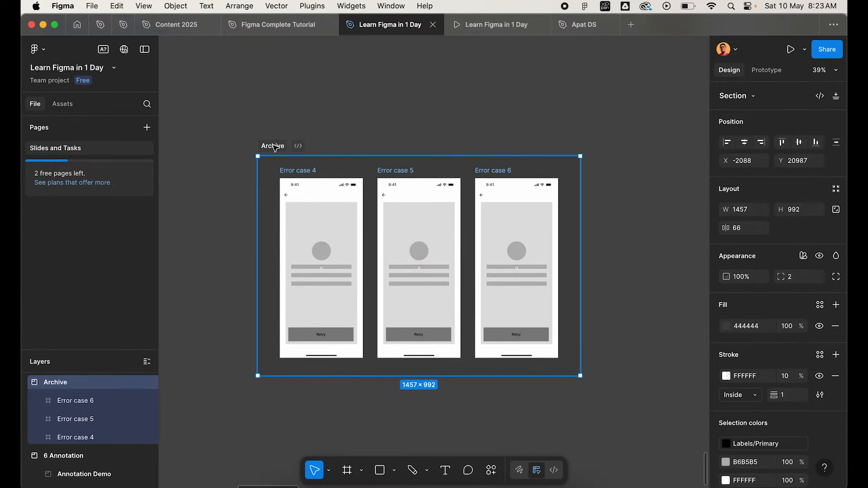
# Set the opacity of the whole Archive section to 50%.
pyautogui.click(790, 327)
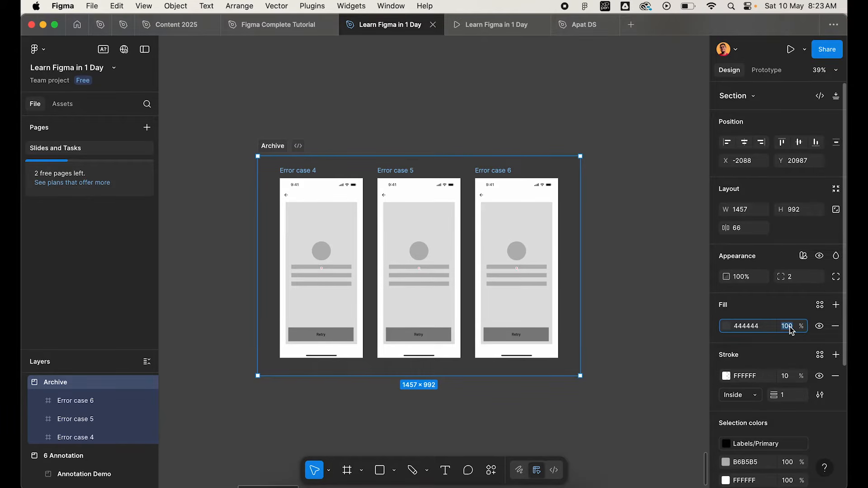
pyautogui.click(749, 278)
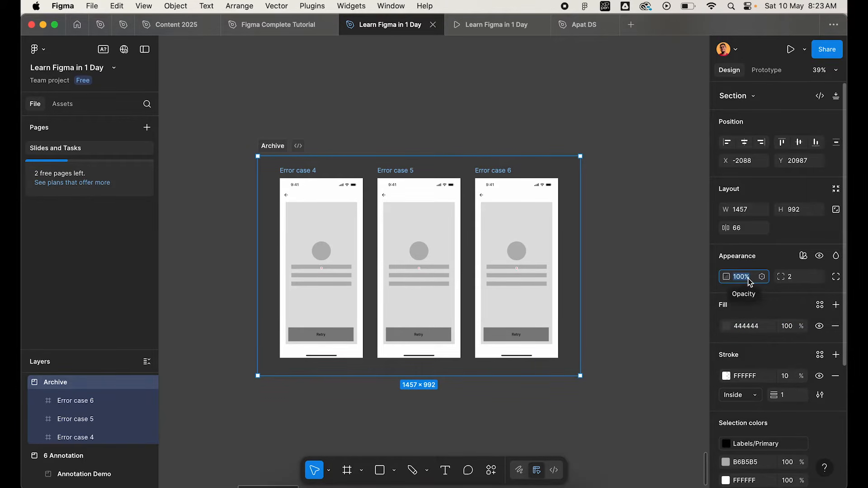
pyautogui.write('50')
pyautogui.press('Return')
pyautogui.click(437, 113)
pyautogui.scroll(-5, 437, 112)
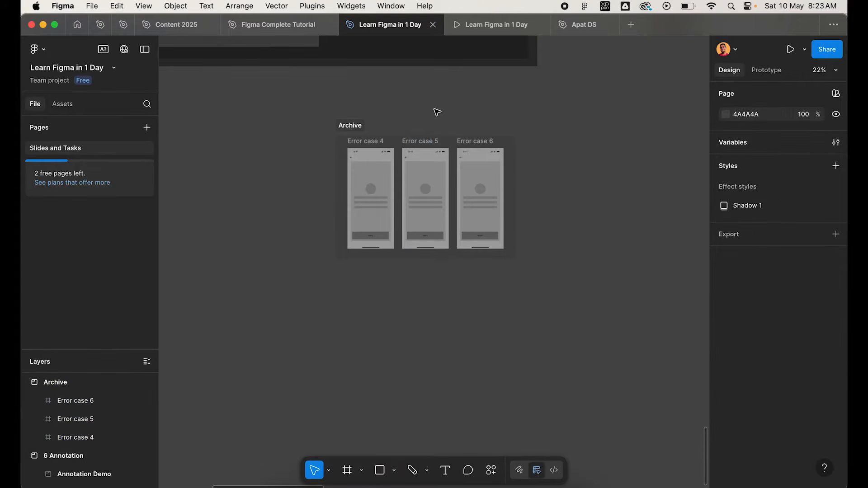
# Move the Archive section into the Annotation Demo, directly beneath the Error states section.
pyautogui.hscroll(-3, 437, 112)
pyautogui.scroll(2, 437, 113)
pyautogui.scroll(-4, 436, 113)
pyautogui.click(543, 253)
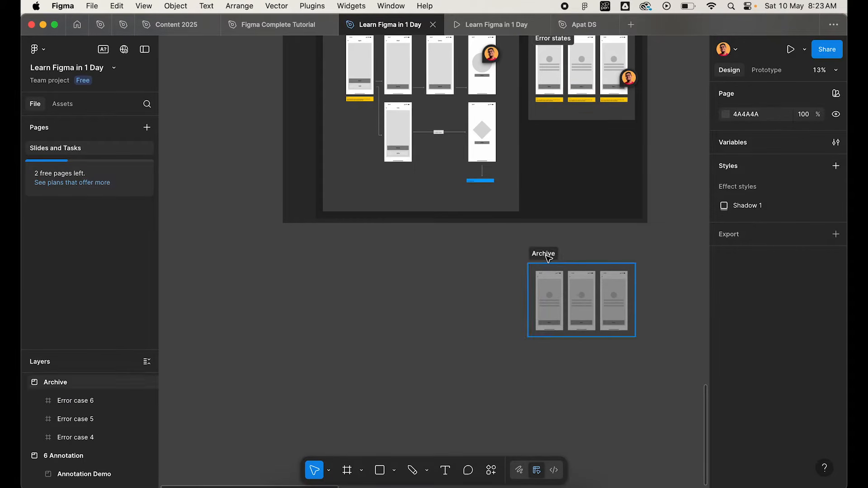
pyautogui.moveTo(554, 184); pyautogui.dragTo(544, 124)
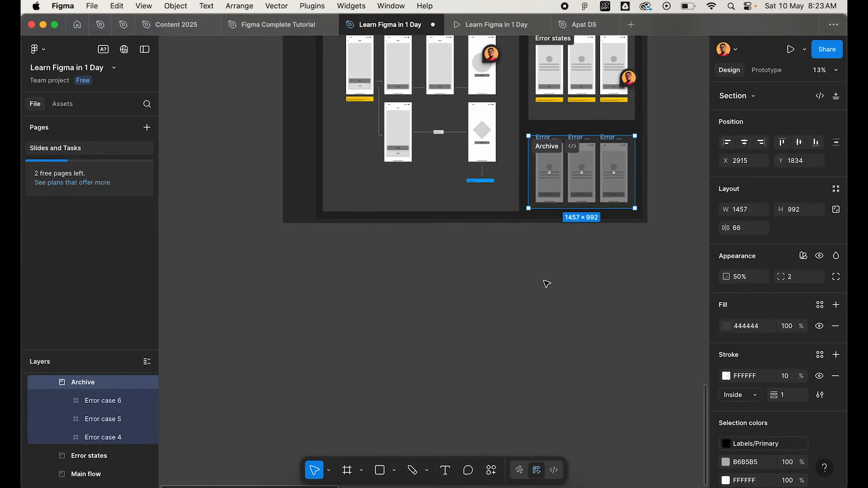
pyautogui.click(543, 281)
# Survey the Annotation Demo, comparing the Main flow and Error states sections with the dimmed Archive section.
pyautogui.scroll(6, 543, 281)
pyautogui.scroll(3, 546, 283)
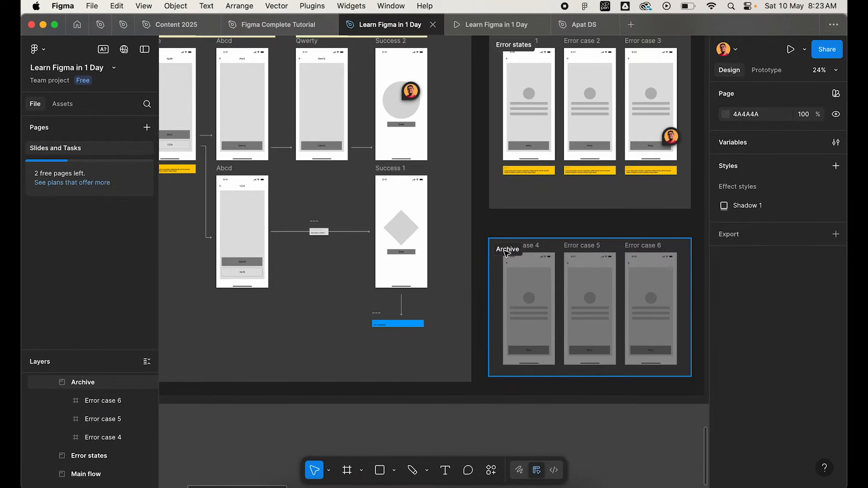
pyautogui.scroll(-4, 507, 253)
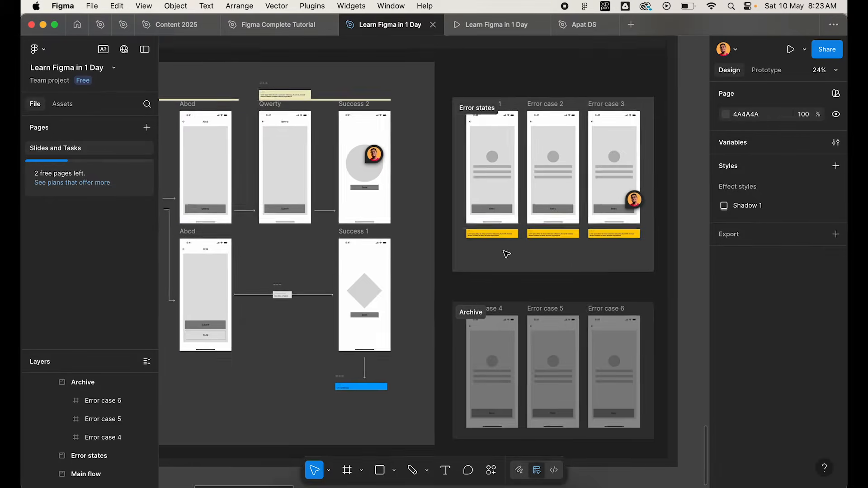
pyautogui.scroll(2, 208, 217)
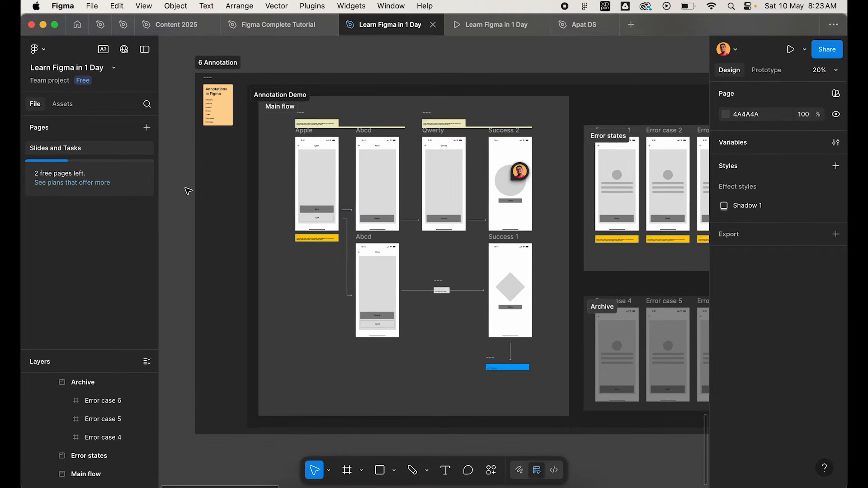
pyautogui.hscroll(-3, 189, 216)
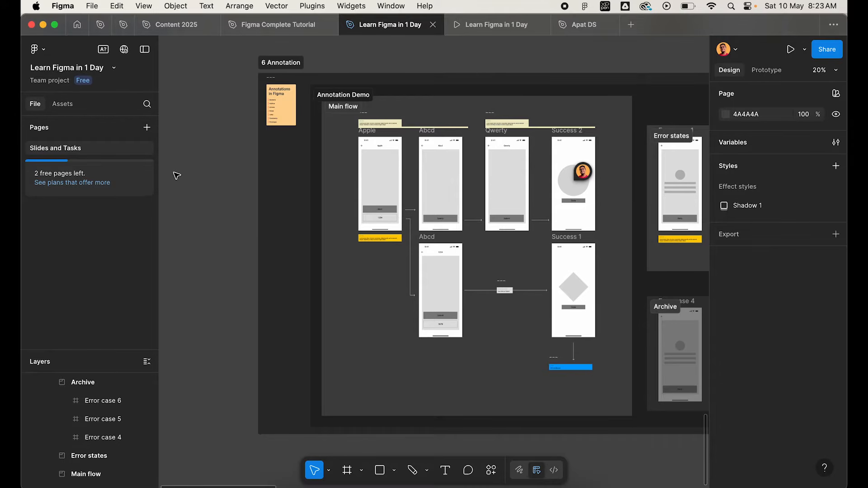
pyautogui.scroll(1, 227, 189)
pyautogui.hscroll(-2, 226, 190)
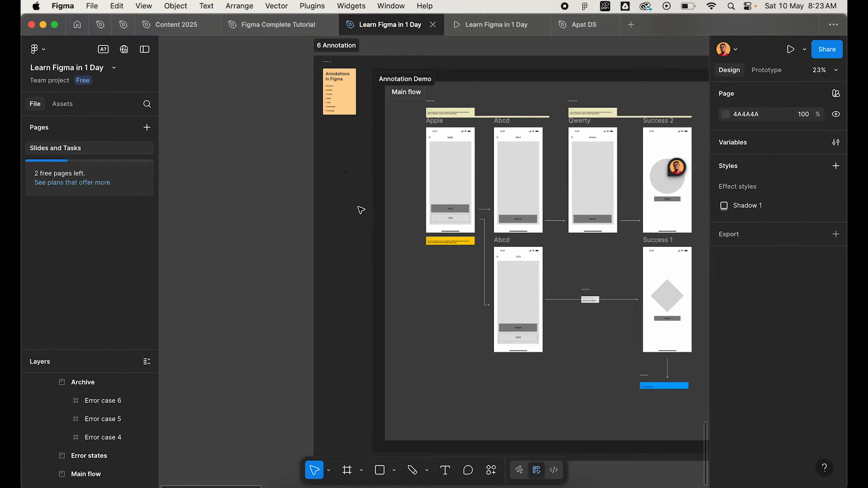
pyautogui.hscroll(5, 406, 227)
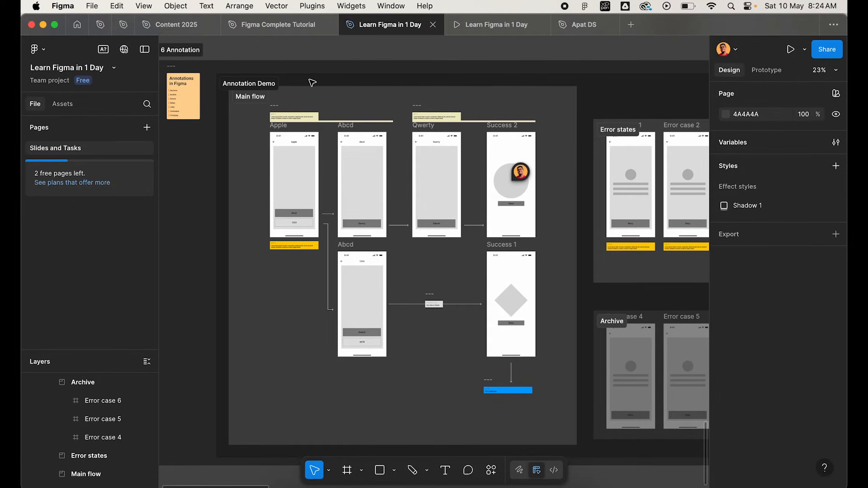
pyautogui.hscroll(3, 542, 261)
pyautogui.scroll(-2, 542, 261)
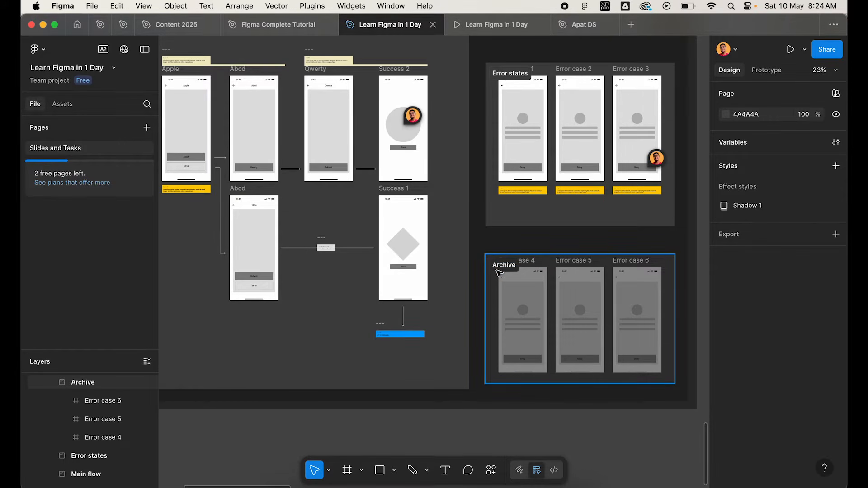
pyautogui.scroll(5, 686, 366)
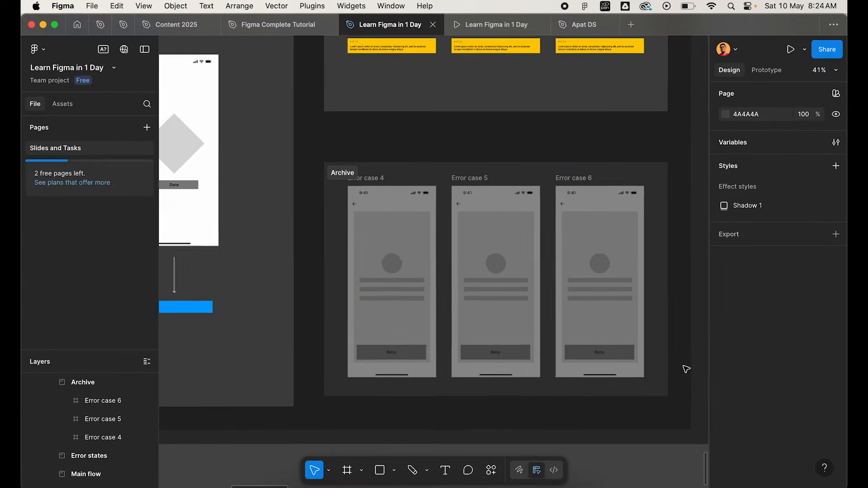
# Select the Archive section and examine its dimmed screens in relation to the rest of the demo.
pyautogui.click(336, 176)
pyautogui.scroll(-3, 336, 176)
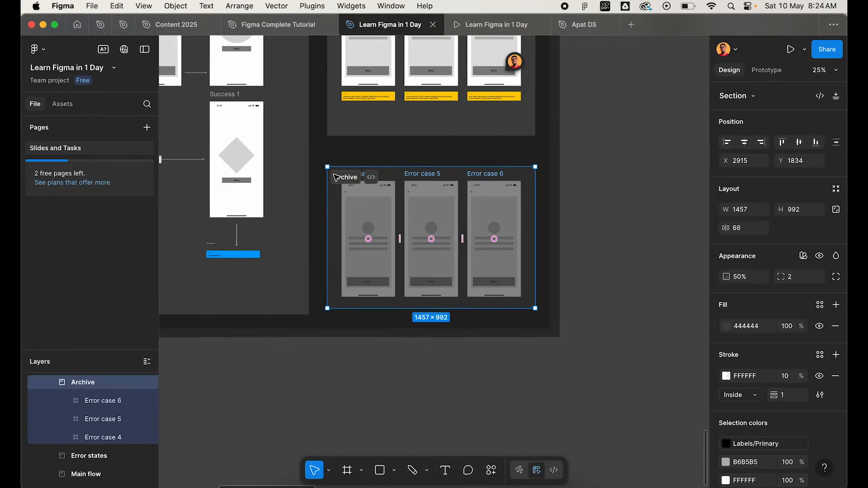
pyautogui.scroll(-3, 336, 177)
pyautogui.hscroll(-4, 335, 177)
pyautogui.scroll(1, 335, 176)
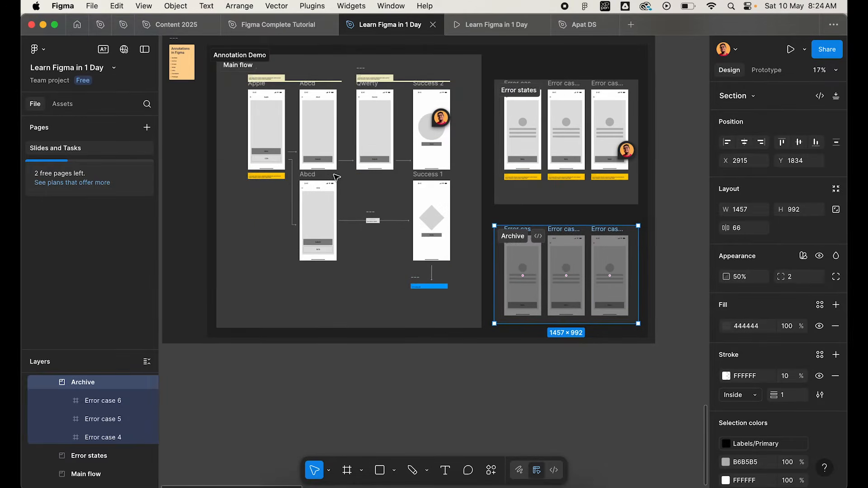
pyautogui.scroll(5, 560, 239)
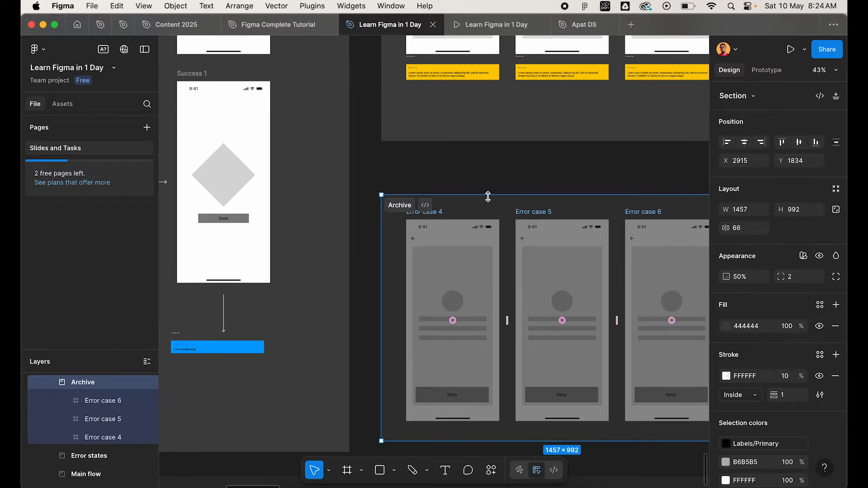
pyautogui.scroll(-5, 426, 222)
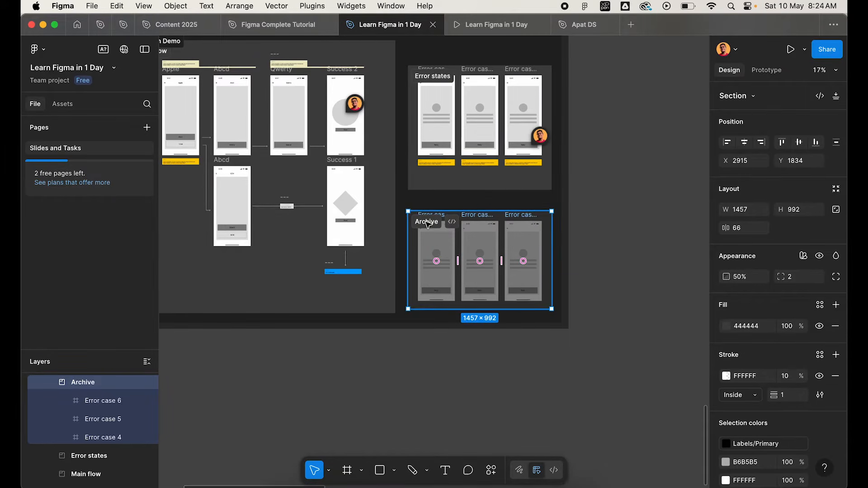
pyautogui.scroll(4, 437, 248)
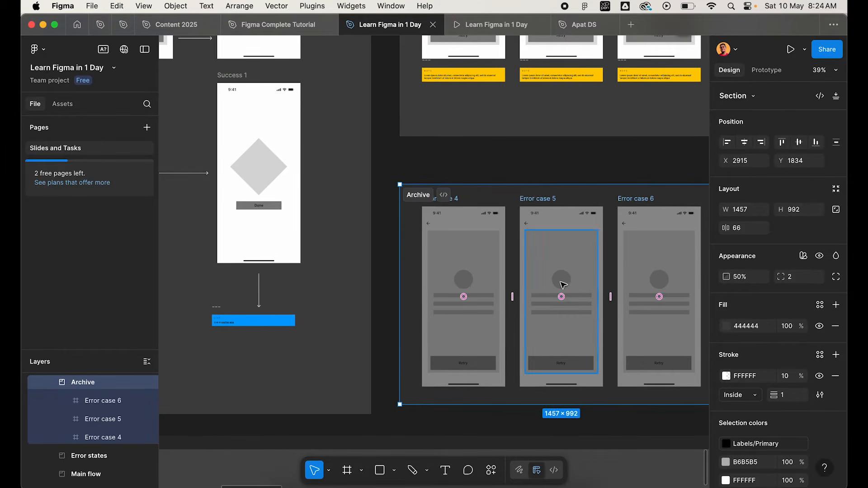
# Select the Arrows topic on the Annotations in Figma card.
pyautogui.scroll(-2, 508, 246)
pyautogui.scroll(-2, 509, 247)
pyautogui.hscroll(-3, 508, 246)
pyautogui.scroll(8, 311, 202)
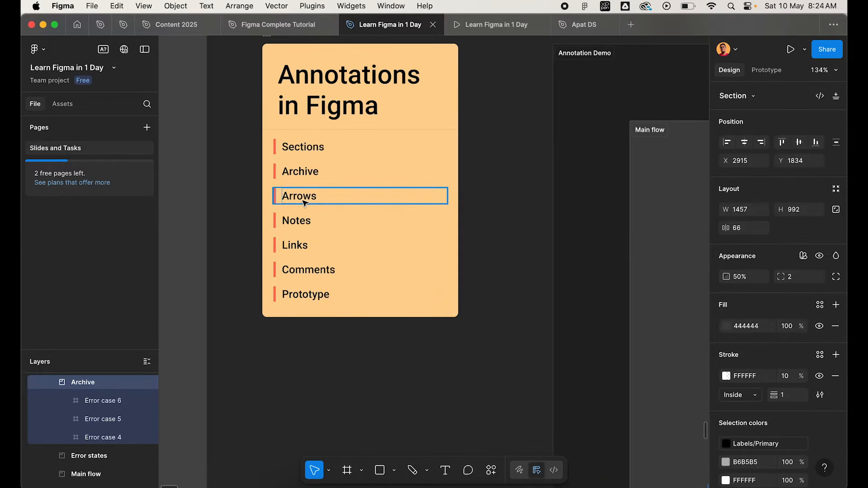
pyautogui.click(304, 202)
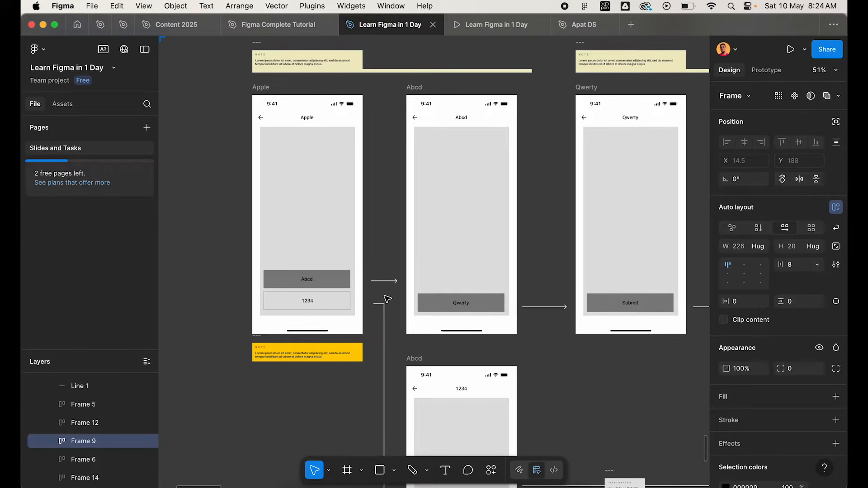
# Extend the start of the upper arrow onto the Apple screen's Abcd button, making it about 172 wide.
pyautogui.scroll(4, 388, 298)
pyautogui.click(387, 258)
pyautogui.moveTo(385, 258); pyautogui.dragTo(342, 258)
# Extend the starting point of the branching elbow arrow onto the Apple screen's 1234 button.
pyautogui.click(392, 299)
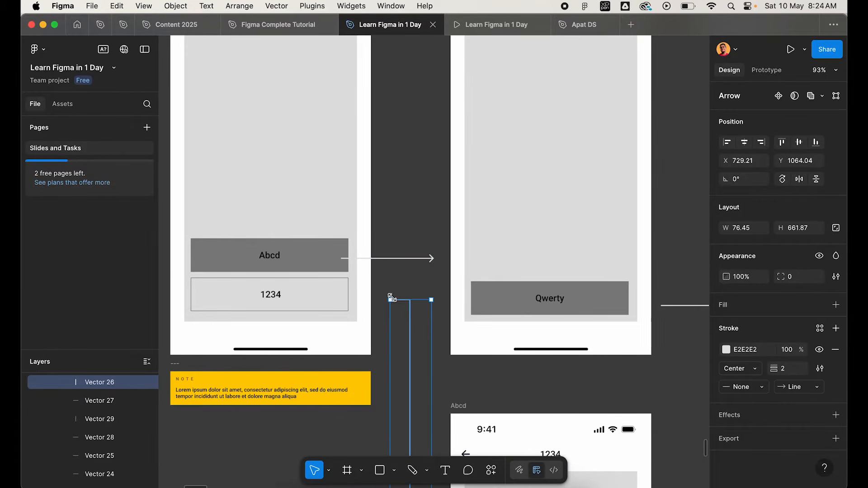
pyautogui.doubleClick(409, 319)
pyautogui.moveTo(391, 300); pyautogui.dragTo(323, 301)
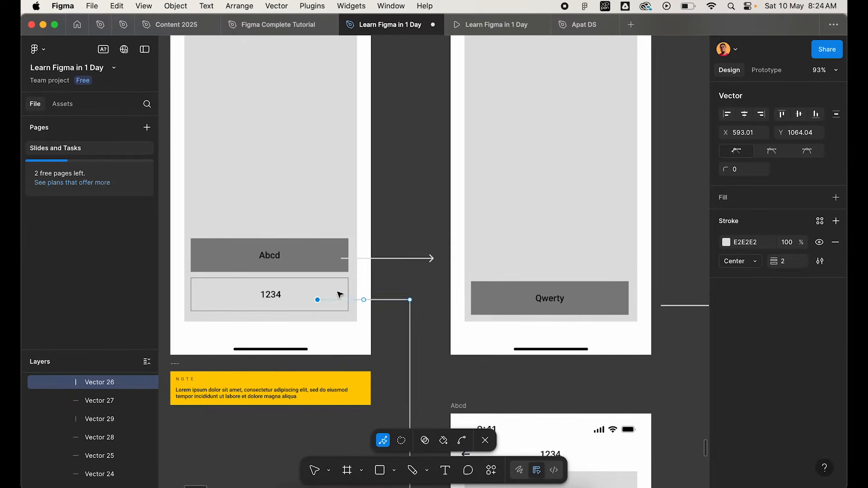
pyautogui.press('Escape')
pyautogui.press('Escape')
pyautogui.scroll(-3, 404, 281)
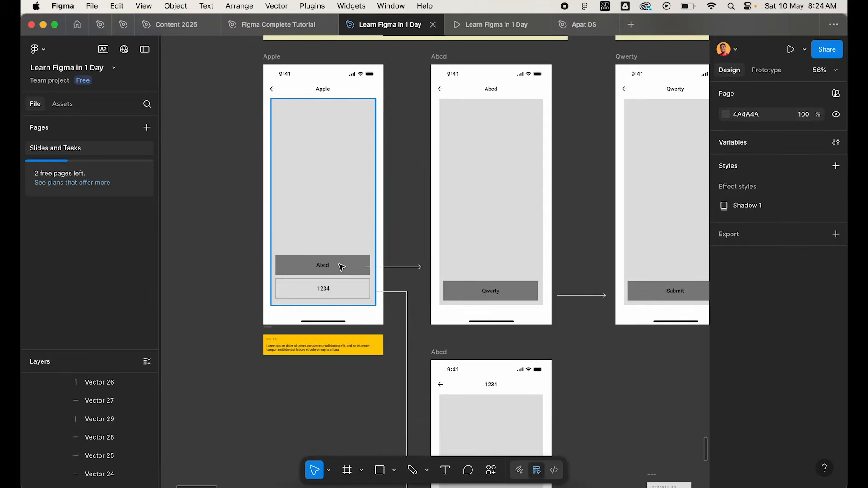
# Select the upper Abcd screen frame and view the lower branch and surrounding screens of the Main flow.
pyautogui.click(341, 267)
pyautogui.click(433, 69)
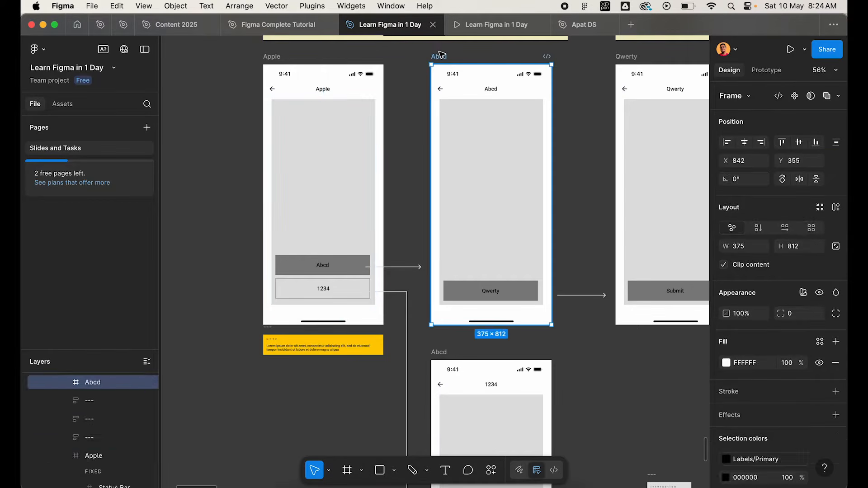
pyautogui.scroll(-10, 422, 343)
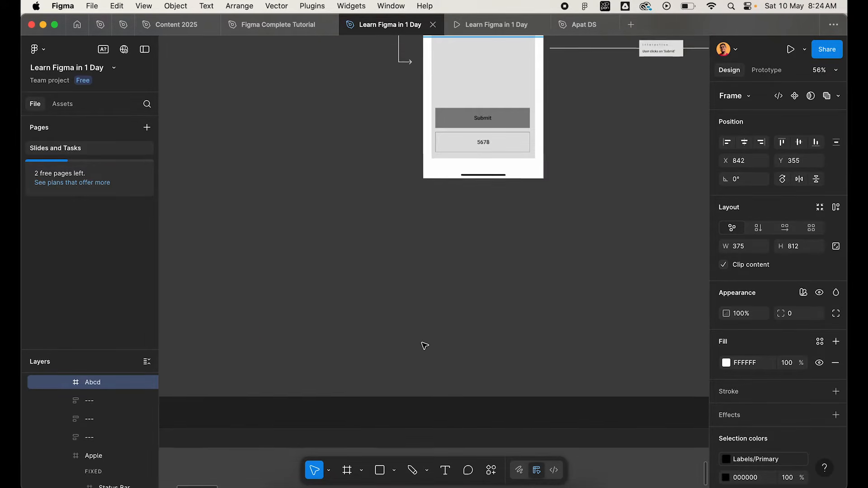
pyautogui.scroll(-1, 422, 343)
pyautogui.scroll(3, 447, 112)
pyautogui.scroll(10, 449, 113)
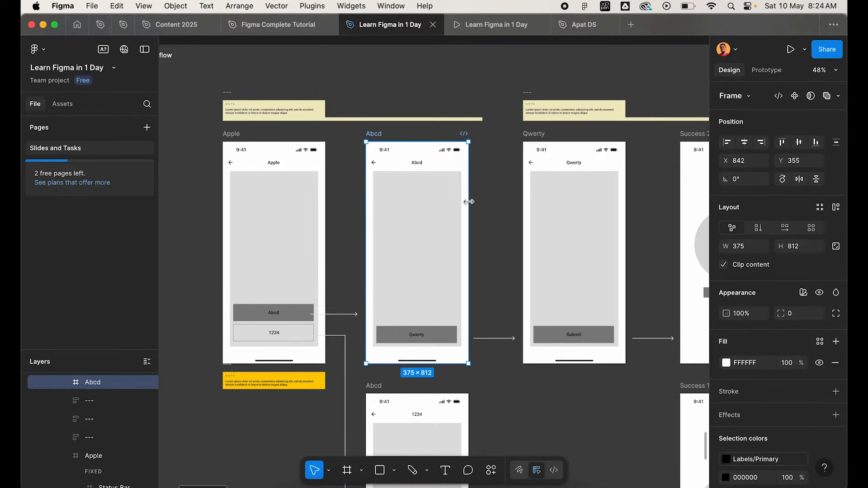
# Examine the arrow leading from the Apple screen's Abcd button and select the Abcd screen it points to.
pyautogui.click(349, 315)
pyautogui.scroll(-2, 348, 316)
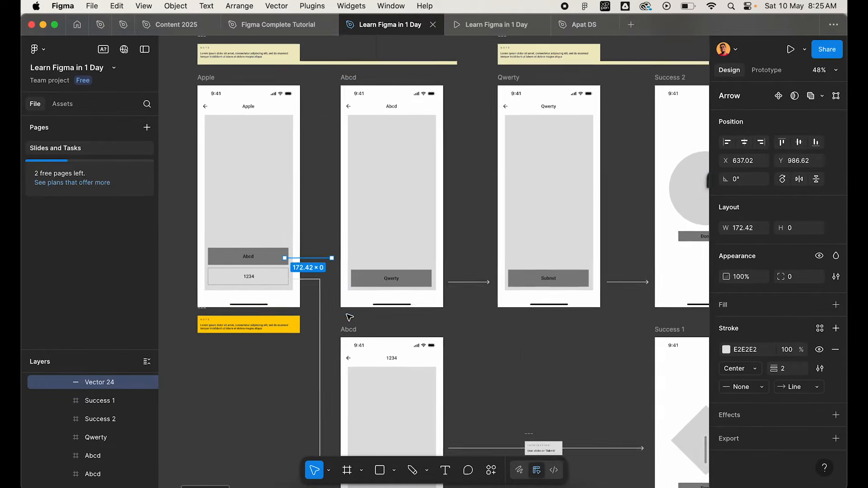
pyautogui.scroll(-3, 349, 316)
pyautogui.scroll(6, 348, 316)
pyautogui.click(390, 297)
pyautogui.scroll(-3, 387, 306)
pyautogui.click(354, 202)
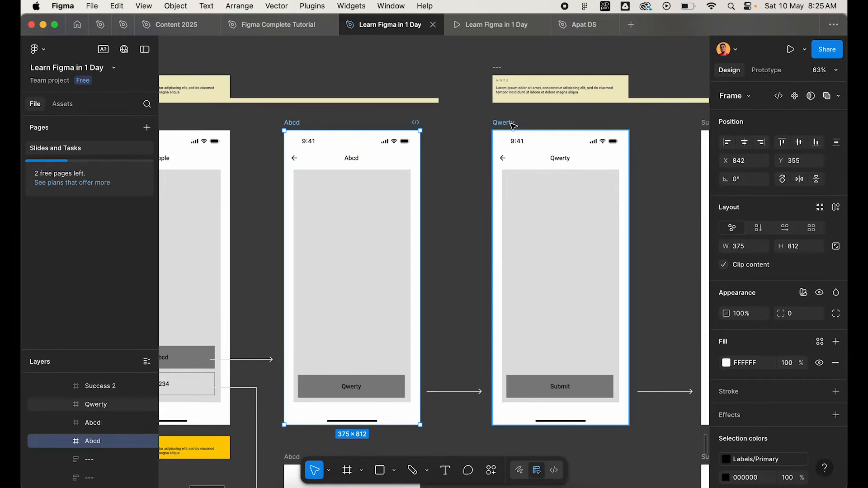
# Select the Qwerty screen and examine the arrow leading to it from the upper Abcd screen's Qwerty button.
pyautogui.click(554, 143)
pyautogui.scroll(-2, 461, 361)
pyautogui.scroll(4, 460, 242)
pyautogui.scroll(1, 460, 242)
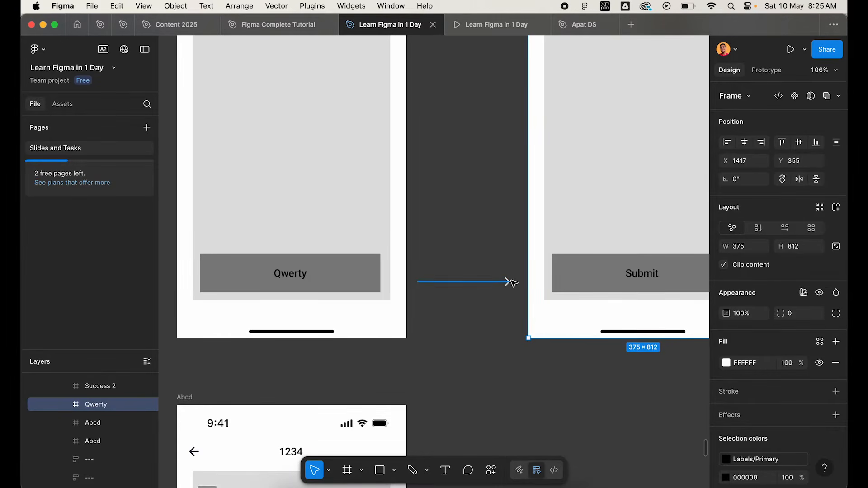
pyautogui.scroll(-2, 513, 283)
pyautogui.scroll(3, 513, 283)
pyautogui.hscroll(1, 514, 283)
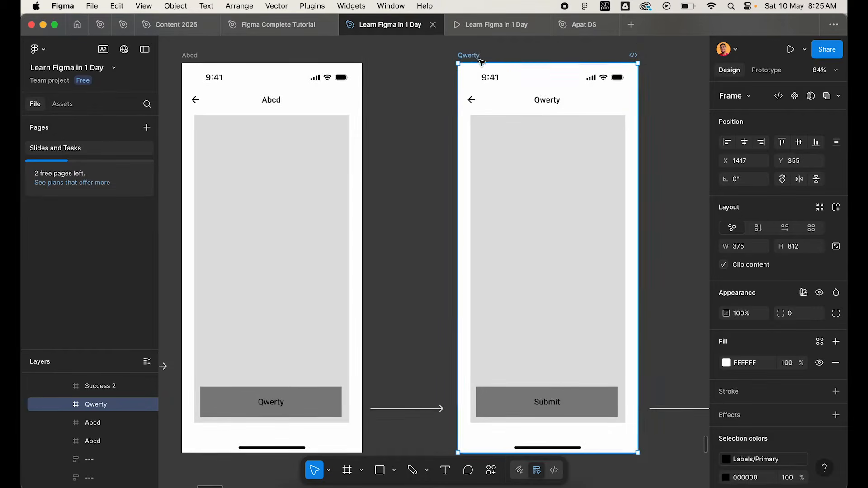
pyautogui.click(421, 126)
pyautogui.scroll(-3, 420, 126)
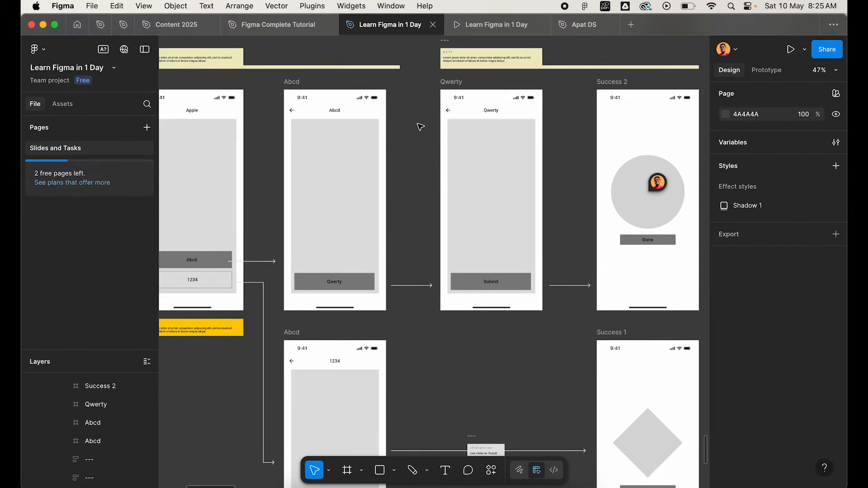
# Inspect the Apple screen's Abcd button and the content area of the upper Abcd screen its arrow leads to.
pyautogui.scroll(-1, 420, 126)
pyautogui.scroll(3, 259, 194)
pyautogui.scroll(1, 348, 220)
pyautogui.click(355, 270)
pyautogui.scroll(3, 355, 266)
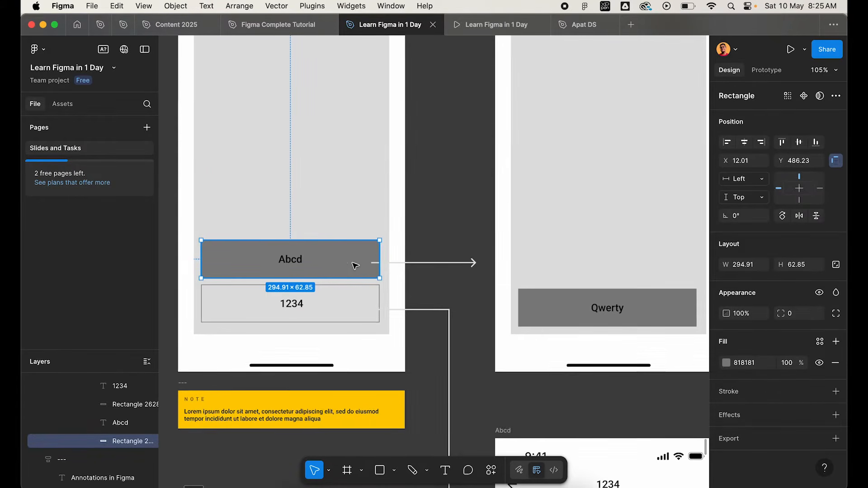
pyautogui.click(509, 233)
# Select the lower Abcd screen titled 1234, followed by the long arrow running from it to the Success 1 screen.
pyautogui.scroll(-10, 510, 234)
pyautogui.scroll(2, 547, 292)
pyautogui.scroll(2, 548, 293)
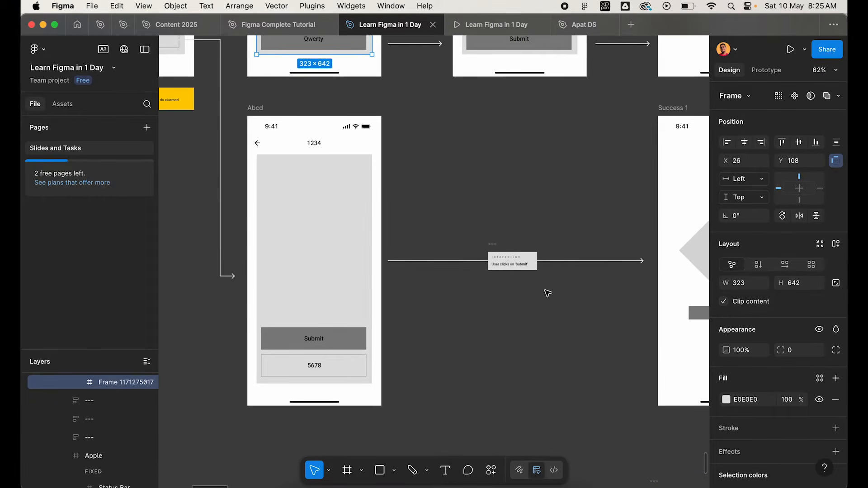
pyautogui.click(255, 108)
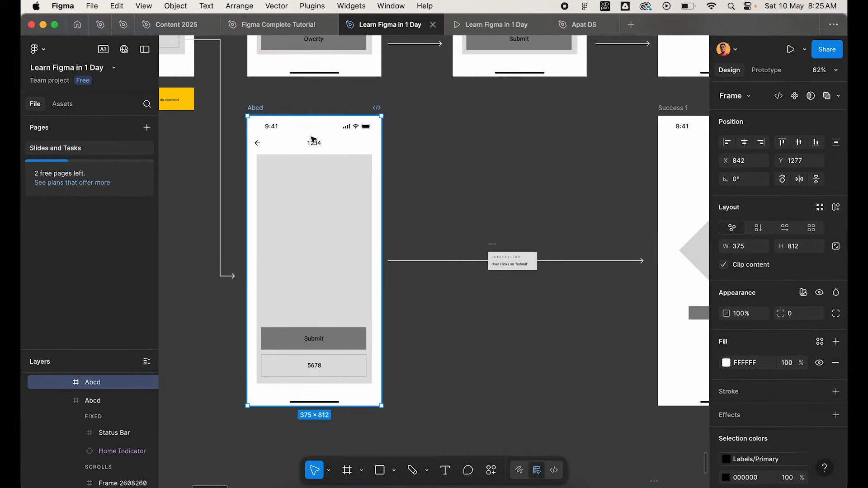
pyautogui.click(400, 262)
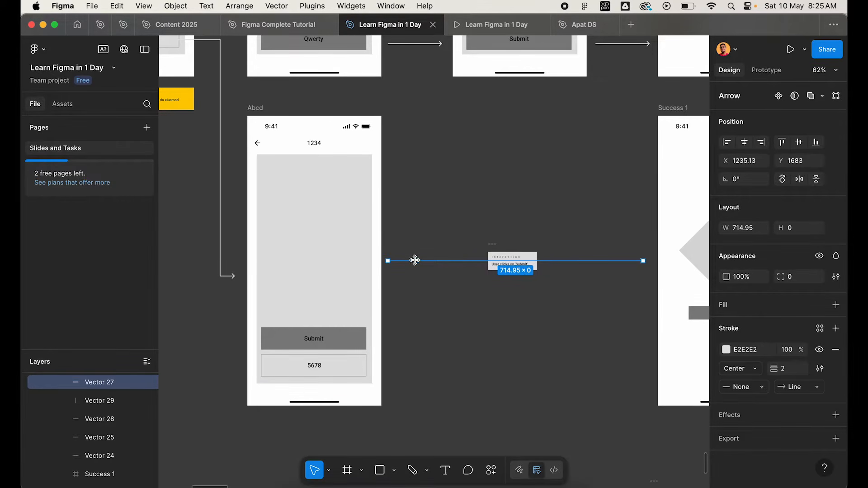
# Inspect the Interaction label on the Success 1 arrow and its text, ‘User clicks on ‘Submit’’, and clear the selection.
pyautogui.scroll(5, 510, 259)
pyautogui.click(474, 217)
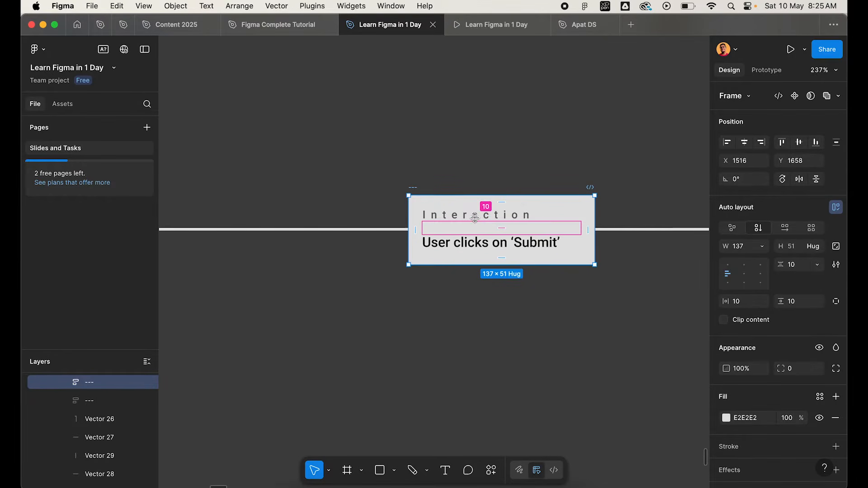
pyautogui.click(473, 246)
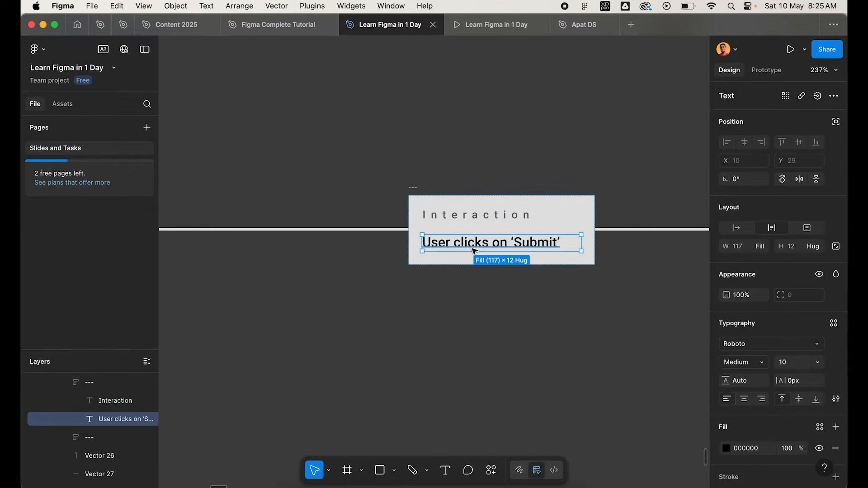
pyautogui.click(488, 337)
pyautogui.scroll(-5, 488, 336)
pyautogui.hscroll(3, 520, 321)
pyautogui.scroll(-3, 555, 301)
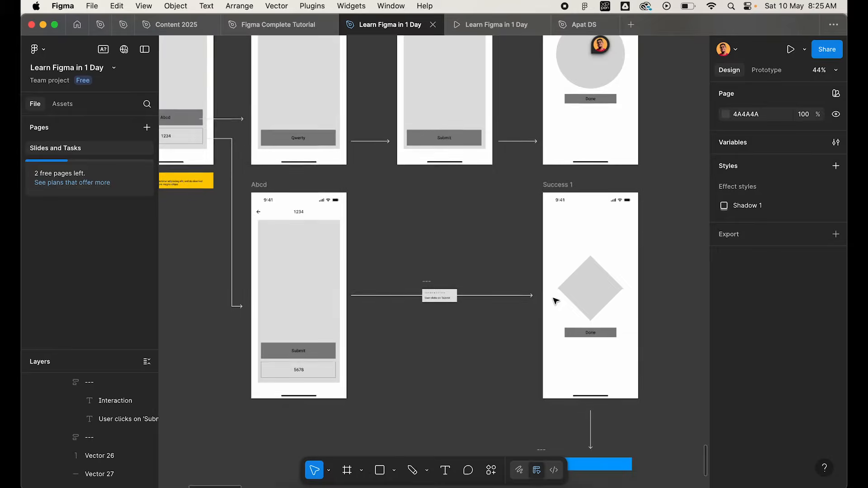
# Trace the branch from the Apple screen's buttons down to the lower Abcd screen and select that screen.
pyautogui.scroll(3, 260, 208)
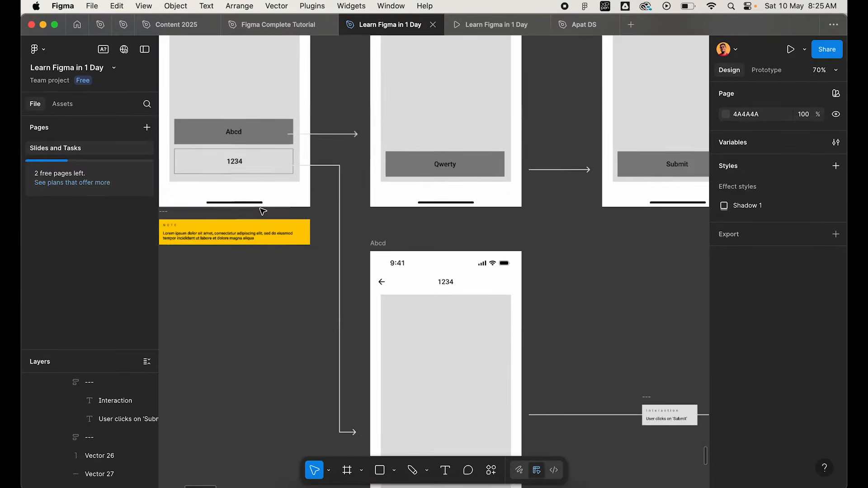
pyautogui.click(269, 131)
pyautogui.click(356, 217)
pyautogui.scroll(-2, 356, 218)
pyautogui.hscroll(2, 356, 217)
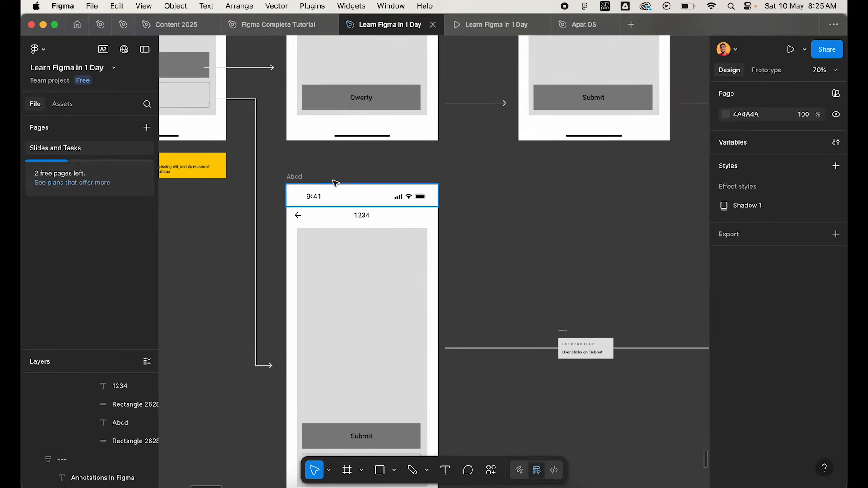
pyautogui.click(297, 177)
pyautogui.scroll(-1, 361, 244)
pyautogui.hscroll(1, 361, 244)
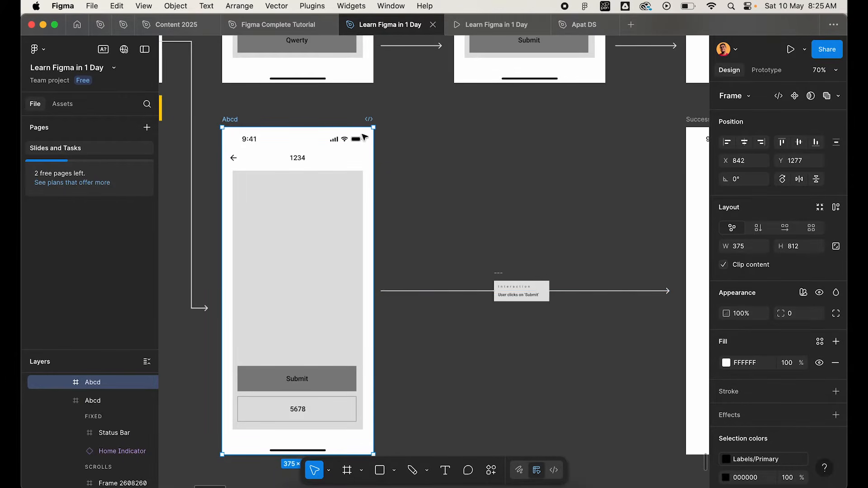
# Select both arrows leaving the Apple screen's Abcd and 1234 buttons and view them together.
pyautogui.scroll(5, 515, 323)
pyautogui.hscroll(1, 518, 326)
pyautogui.scroll(1, 518, 325)
pyautogui.click(445, 220)
pyautogui.scroll(-5, 523, 275)
pyautogui.scroll(4, 523, 271)
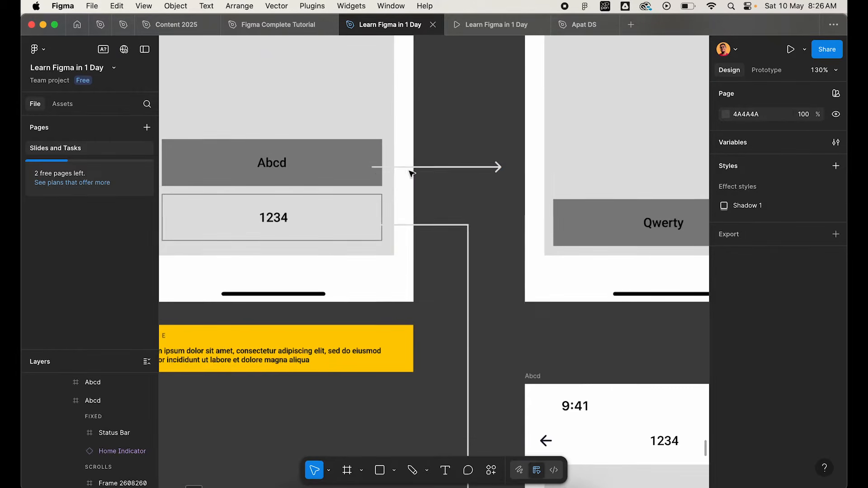
pyautogui.click(424, 168)
pyautogui.press('Escape')
pyautogui.click(436, 168)
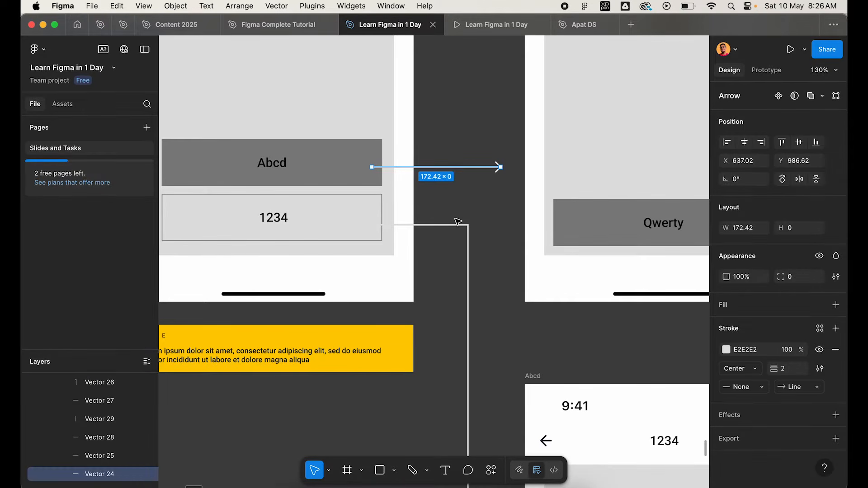
pyautogui.keyDown('shift'); pyautogui.click(452, 225); pyautogui.keyUp('shift')
pyautogui.scroll(-5, 452, 226)
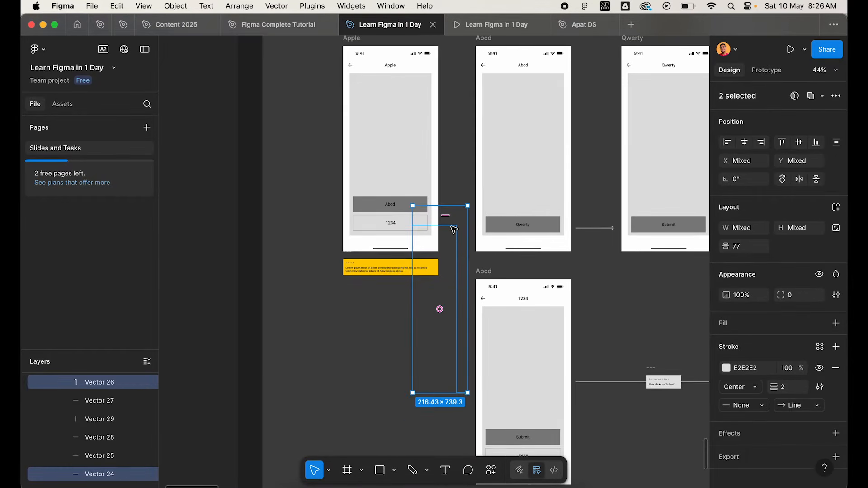
# Clear the arrow selection and inspect the Apple screen with its two buttons and their outgoing arrows.
pyautogui.scroll(2, 449, 163)
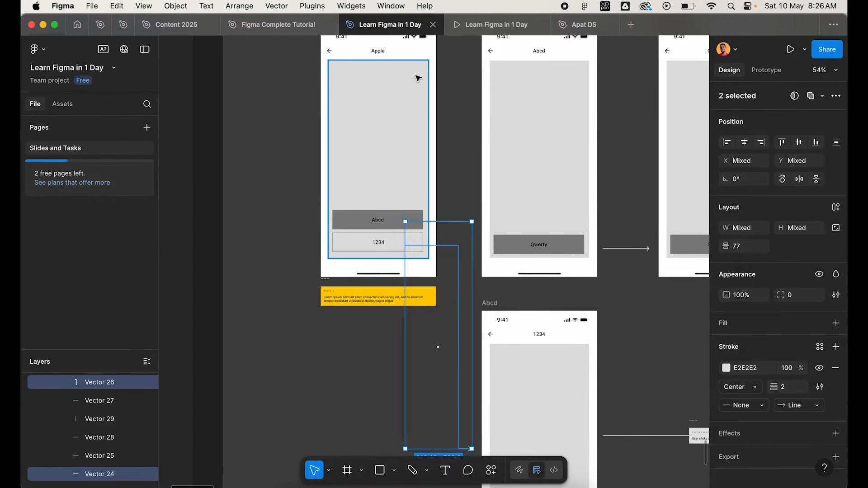
pyautogui.scroll(3, 463, 276)
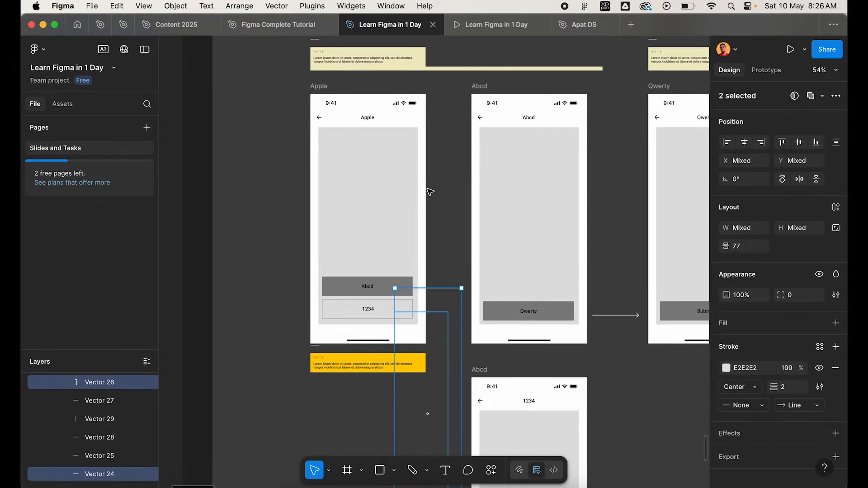
pyautogui.click(447, 190)
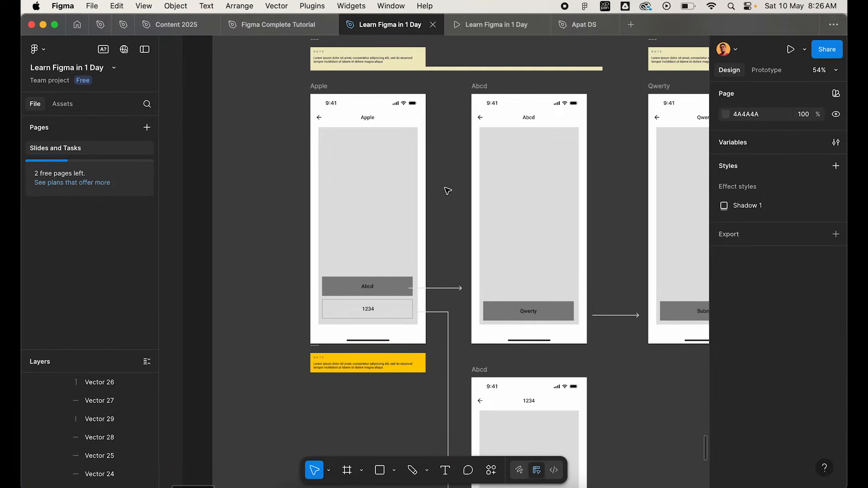
pyautogui.click(321, 85)
pyautogui.click(299, 84)
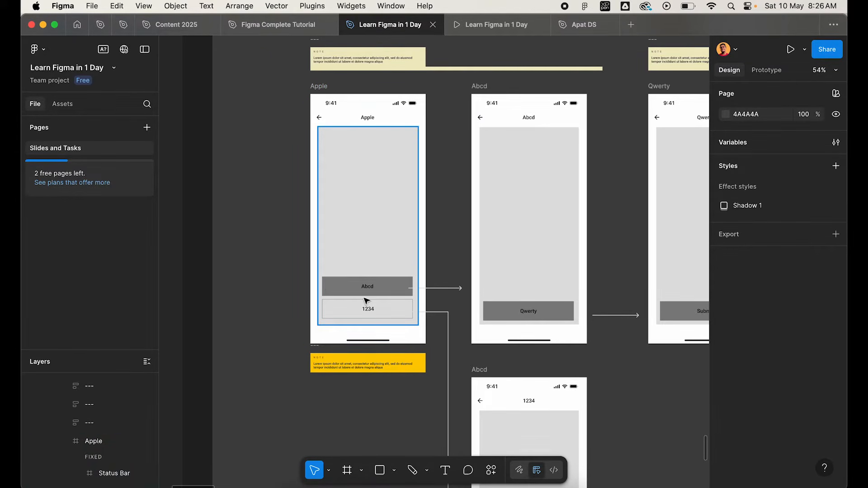
pyautogui.scroll(-3, 366, 301)
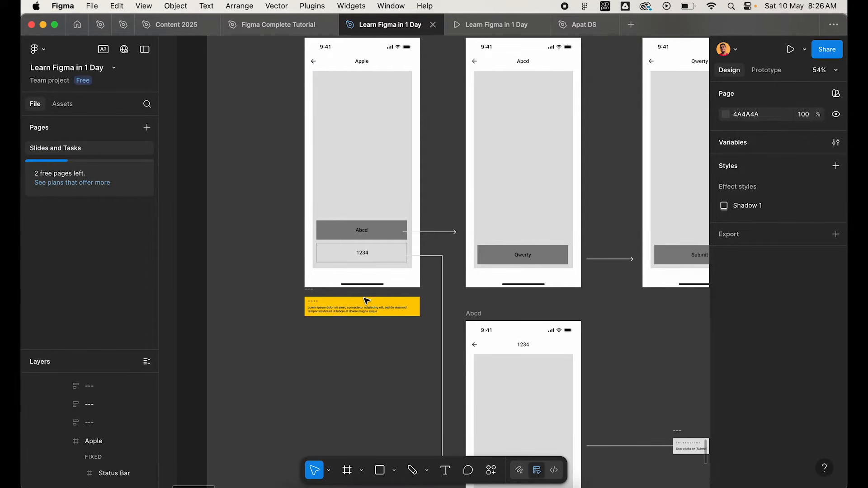
pyautogui.scroll(3, 407, 192)
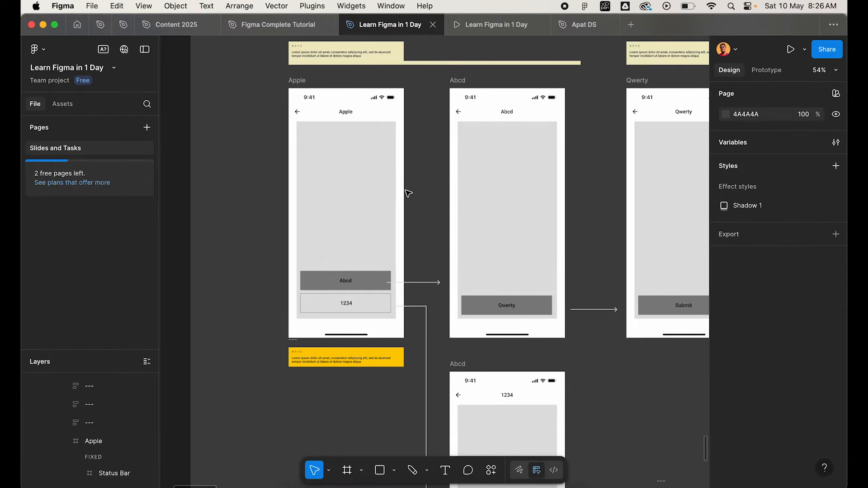
pyautogui.click(302, 84)
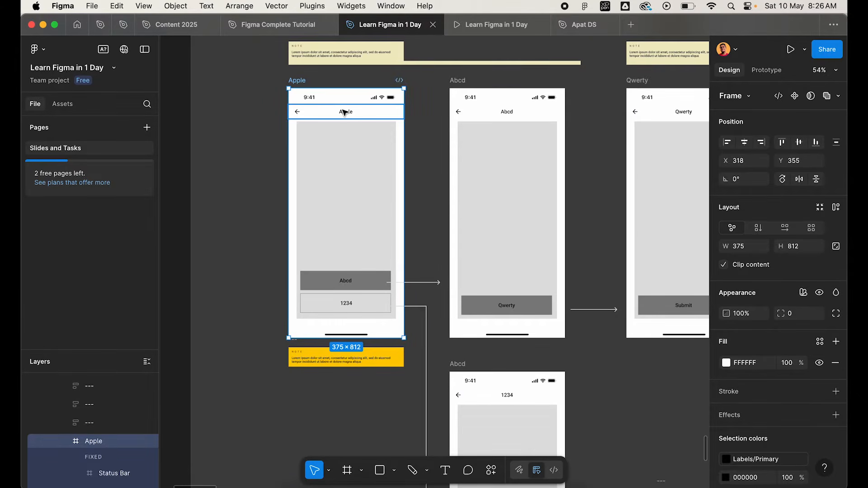
pyautogui.click(426, 227)
# Inspect the lower Abcd screen again and select its labelled arrow to the Success 1 screen.
pyautogui.keyDown('ctrl'); pyautogui.scroll(2, 426, 226); pyautogui.keyUp('ctrl')
pyautogui.scroll(-6, 426, 226)
pyautogui.hscroll(5, 426, 226)
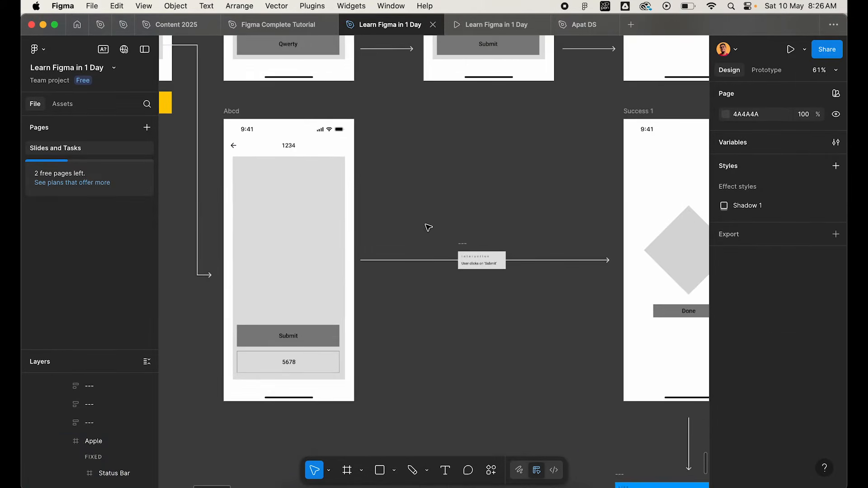
pyautogui.click(233, 111)
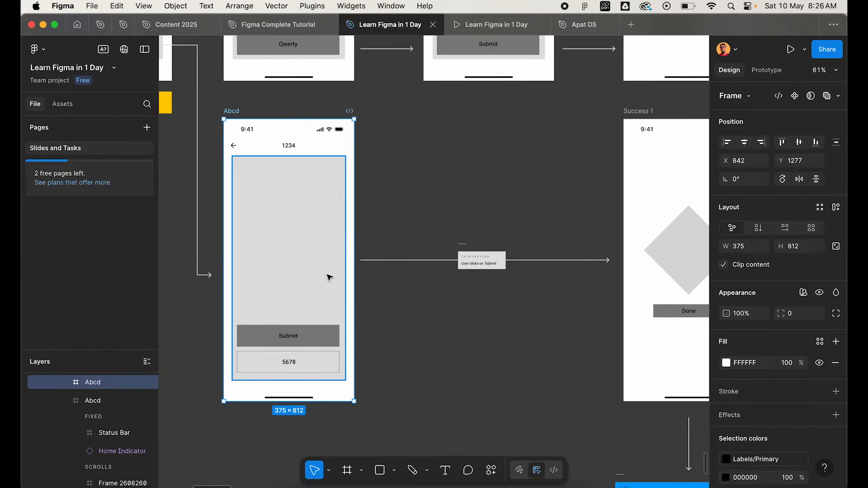
pyautogui.keyDown('ctrl'); pyautogui.scroll(4, 449, 300); pyautogui.keyUp('ctrl')
pyautogui.click(345, 243)
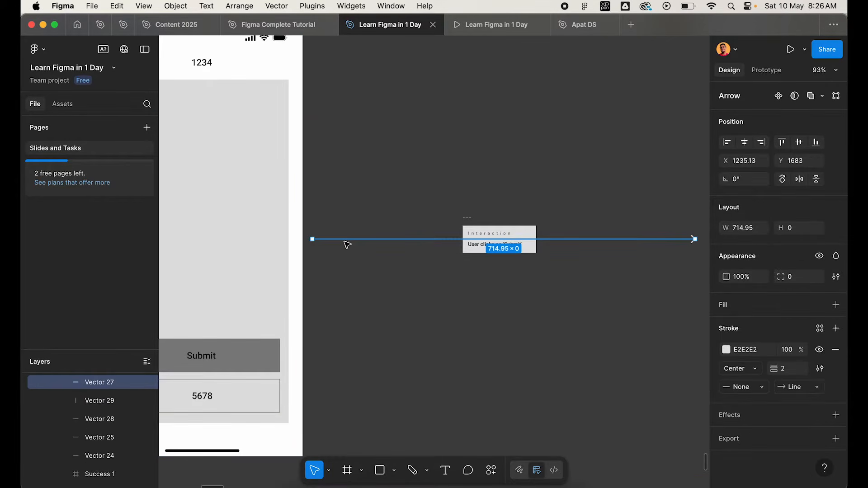
pyautogui.keyDown('ctrl'); pyautogui.scroll(-5, 347, 244); pyautogui.keyUp('ctrl')
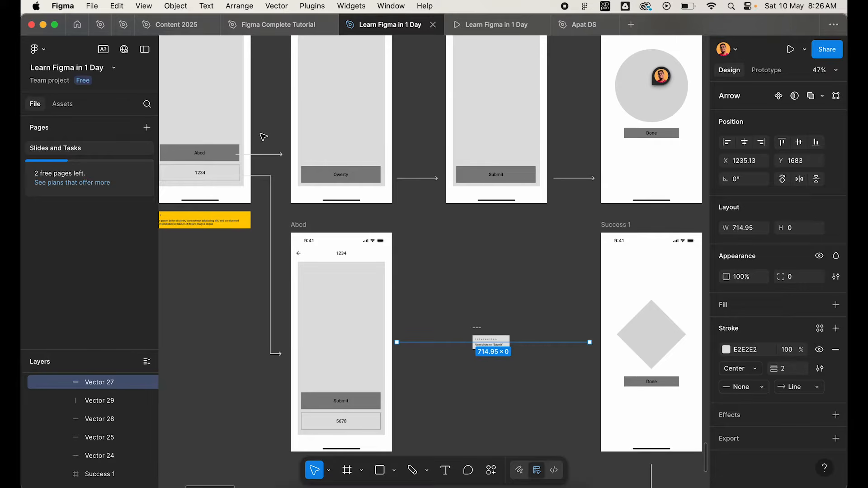
# Return to the Annotations in Figma list and select its Notes entry.
pyautogui.scroll(2, 264, 137)
pyautogui.hscroll(-1, 264, 137)
pyautogui.keyDown('ctrl'); pyautogui.scroll(-3, 263, 137); pyautogui.keyUp('ctrl')
pyautogui.keyDown('ctrl'); pyautogui.scroll(5, 367, 251); pyautogui.keyUp('ctrl')
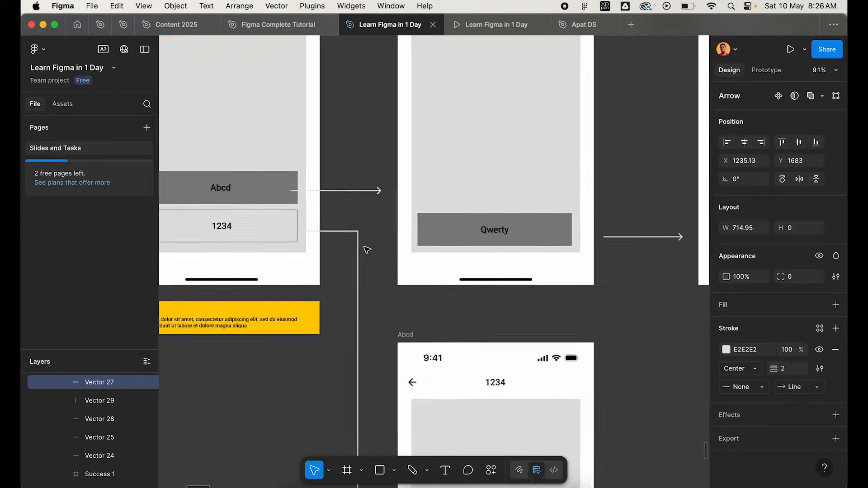
pyautogui.keyDown('ctrl'); pyautogui.scroll(-3, 339, 172); pyautogui.keyUp('ctrl')
pyautogui.scroll(5, 339, 200)
pyautogui.keyDown('ctrl'); pyautogui.scroll(5, 327, 269); pyautogui.keyUp('ctrl')
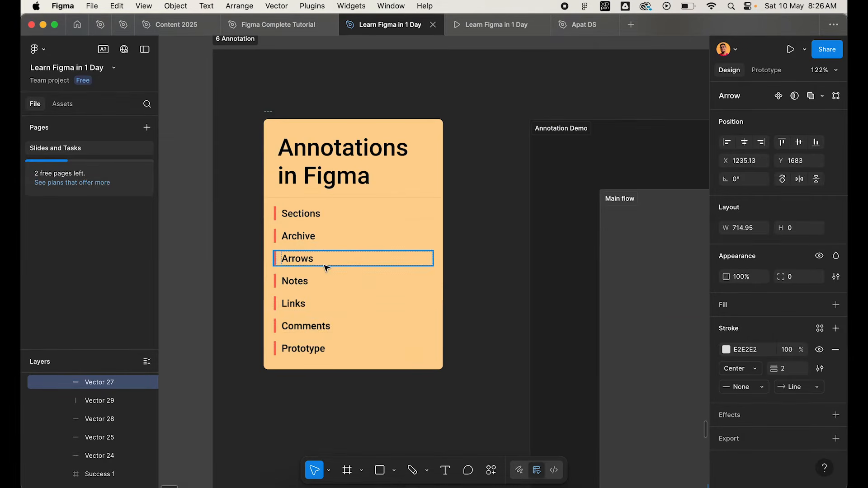
pyautogui.click(322, 282)
# Survey the notes placed around the screens in the Main flow and Error states sections.
pyautogui.keyDown('ctrl'); pyautogui.scroll(-6, 322, 284); pyautogui.keyUp('ctrl')
pyautogui.scroll(-5, 323, 285)
pyautogui.hscroll(5, 322, 285)
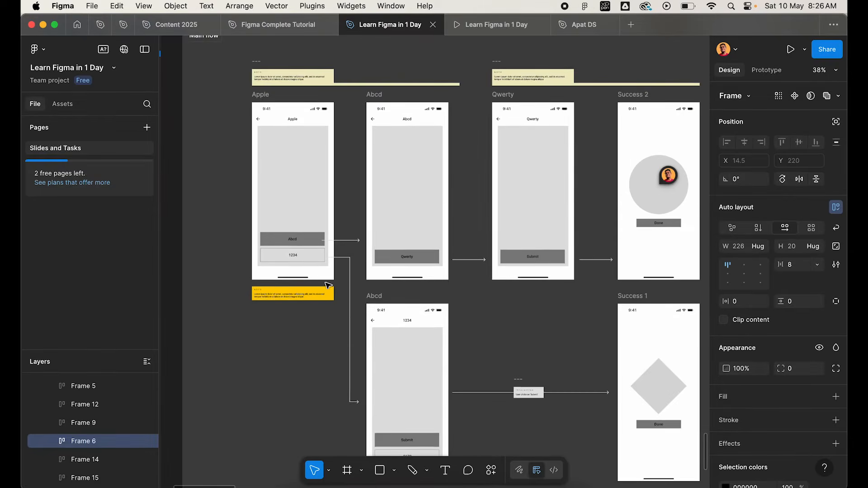
pyautogui.keyDown('ctrl'); pyautogui.scroll(-3, 424, 340); pyautogui.keyUp('ctrl')
pyautogui.hscroll(4, 425, 341)
pyautogui.scroll(-2, 425, 341)
pyautogui.hscroll(-1, 425, 342)
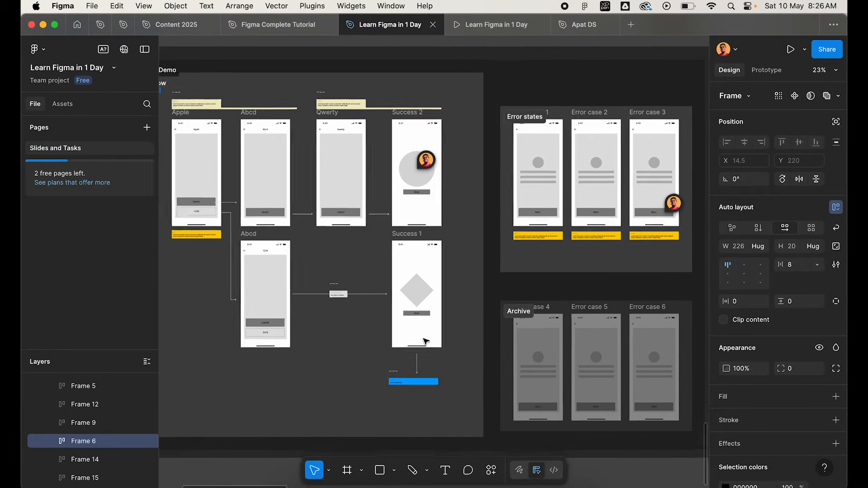
pyautogui.hscroll(-2, 425, 341)
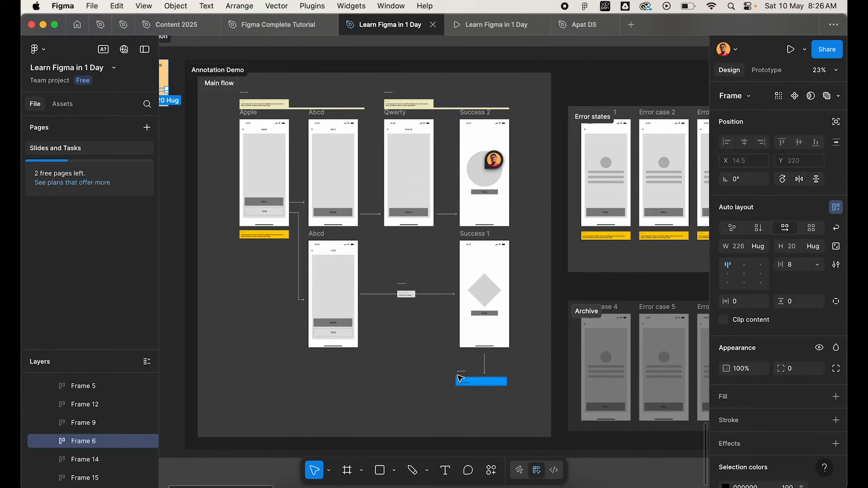
# Inspect the pale yellow note above the Apple screen, then select the Apple screen it describes.
pyautogui.scroll(2, 460, 379)
pyautogui.hscroll(-2, 460, 379)
pyautogui.keyDown('ctrl'); pyautogui.scroll(5, 307, 158); pyautogui.keyUp('ctrl')
pyautogui.click(298, 159)
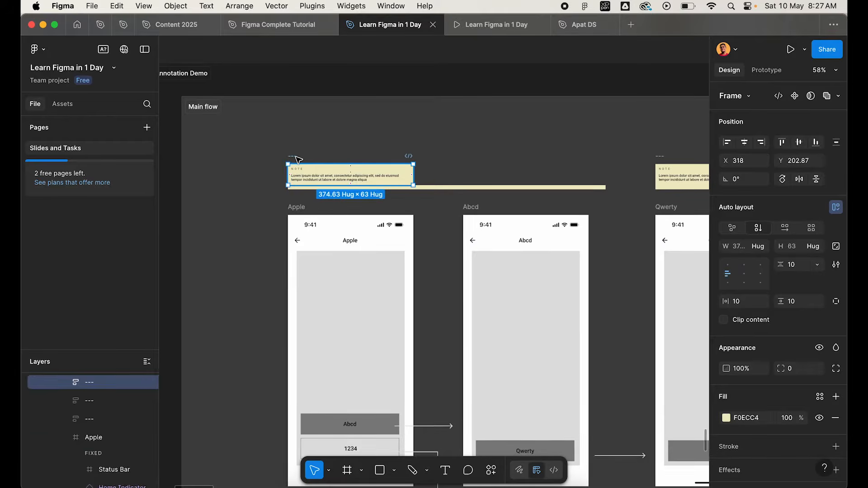
pyautogui.scroll(-6, 310, 209)
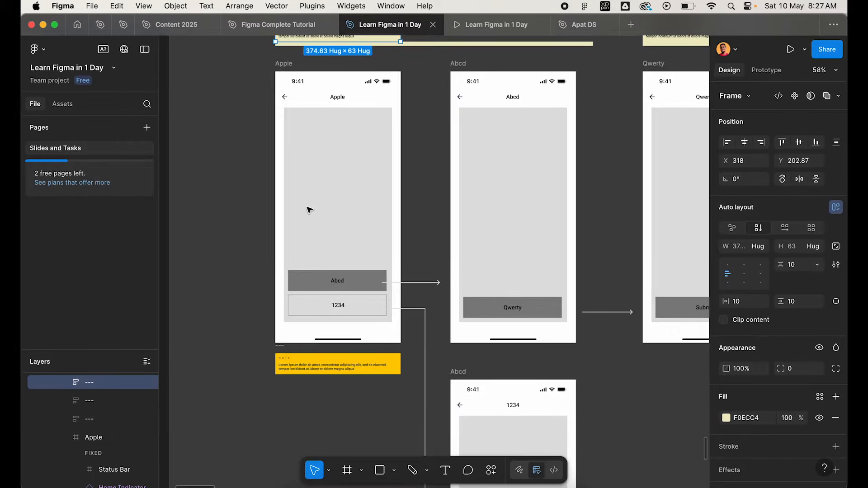
pyautogui.scroll(1, 308, 212)
pyautogui.scroll(6, 335, 113)
pyautogui.hscroll(2, 335, 113)
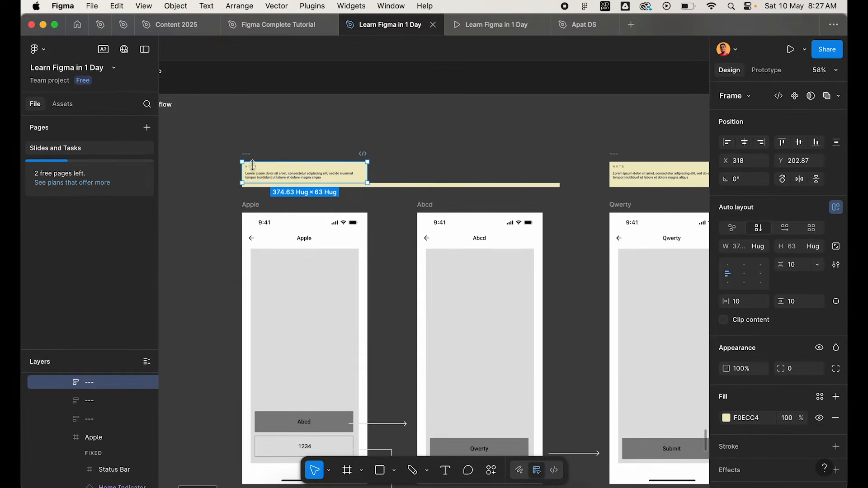
pyautogui.click(246, 204)
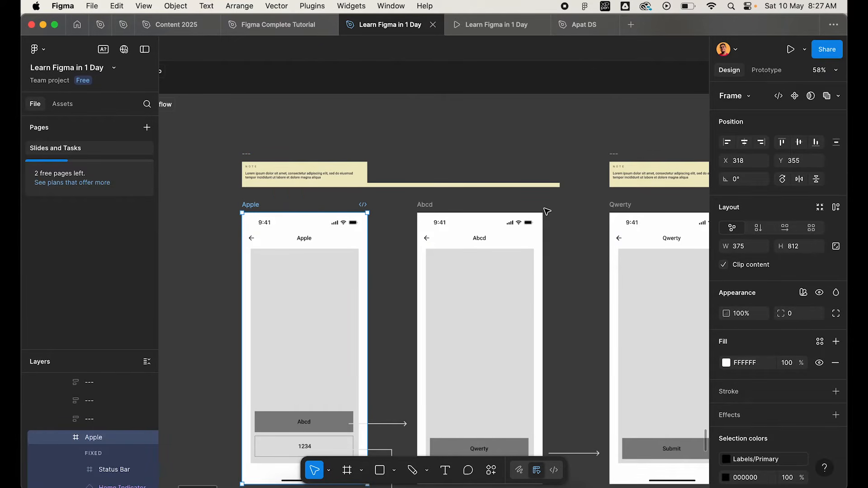
# Inspect the pale yellow note above the Apple screen, selecting its frame, the long strip beneath it and its NOTE heading.
pyautogui.keyDown('ctrl'); pyautogui.scroll(5, 305, 192); pyautogui.keyUp('ctrl')
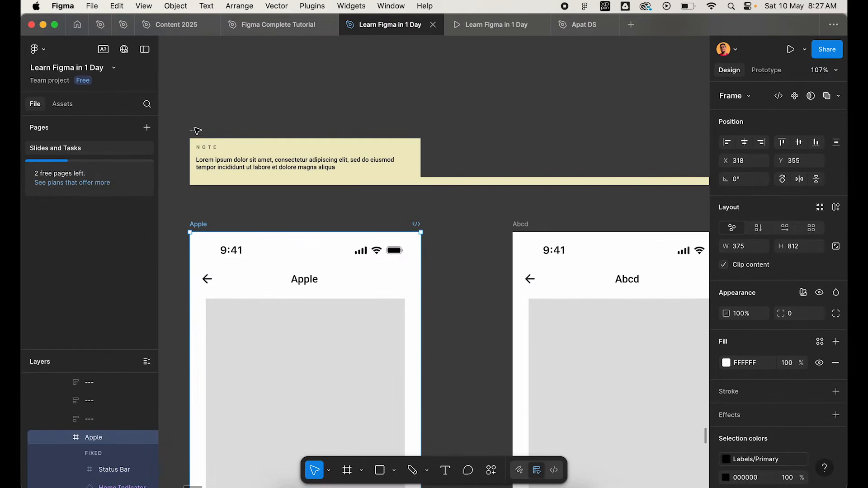
pyautogui.click(197, 132)
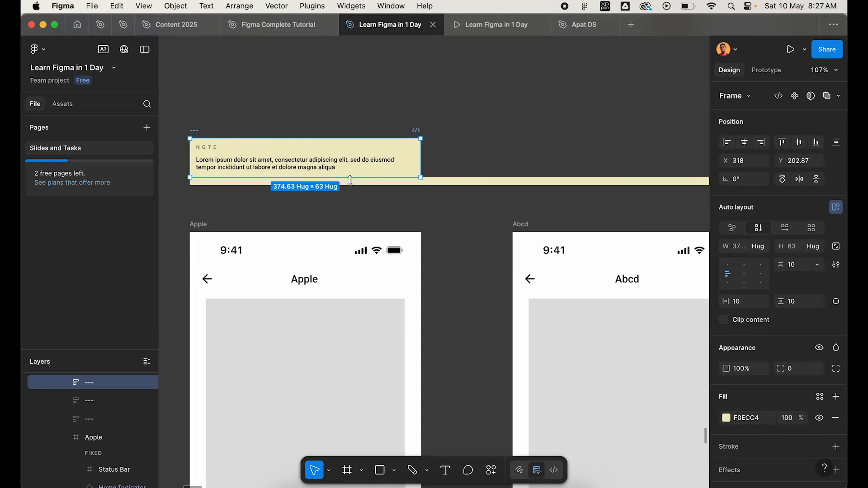
pyautogui.click(350, 180)
pyautogui.keyDown('ctrl'); pyautogui.scroll(6, 223, 161); pyautogui.keyUp('ctrl')
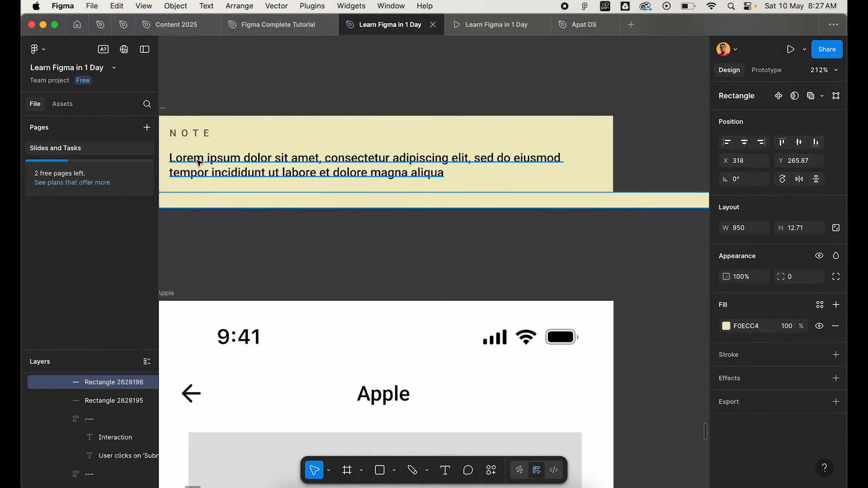
pyautogui.click(199, 163)
pyautogui.click(197, 134)
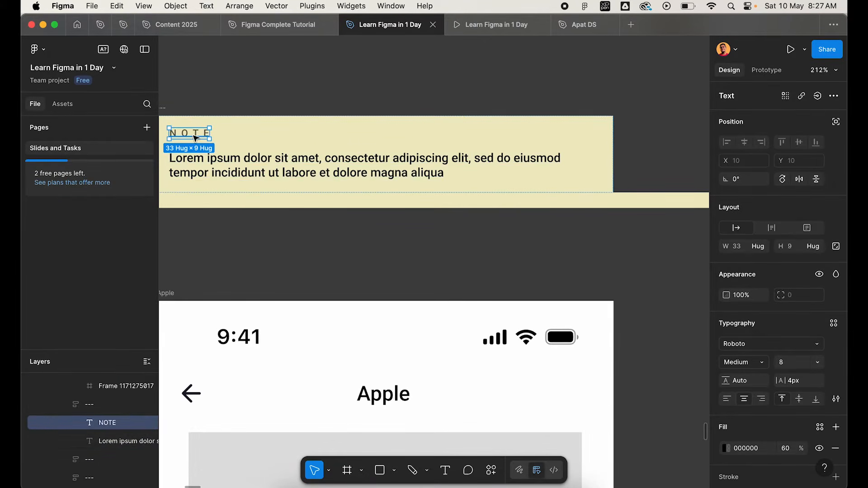
# Shorten the pale yellow strip spanning the Apple and Abcd screens to about 908 wide.
pyautogui.click(233, 204)
pyautogui.keyDown('ctrl'); pyautogui.scroll(-8, 233, 204); pyautogui.keyUp('ctrl')
pyautogui.hscroll(4, 233, 205)
pyautogui.moveTo(439, 204)
pyautogui.mouseDown()
pyautogui.moveTo(413, 204)
pyautogui.moveTo(422, 204)
pyautogui.mouseUp()
pyautogui.keyDown('ctrl'); pyautogui.scroll(-5, 420, 204); pyautogui.keyUp('ctrl')
pyautogui.hscroll(-2, 522, 144)
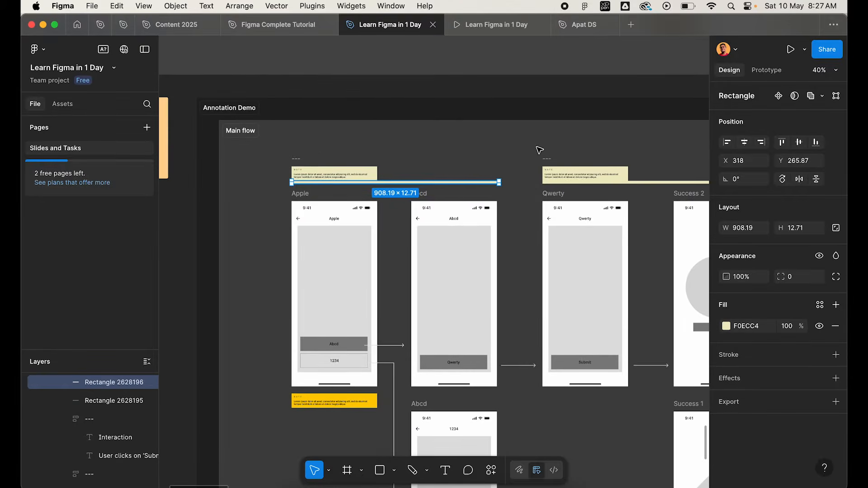
# Examine the Apple screen, the yellow note directly beneath it and the pale yellow note above it.
pyautogui.scroll(-5, 364, 198)
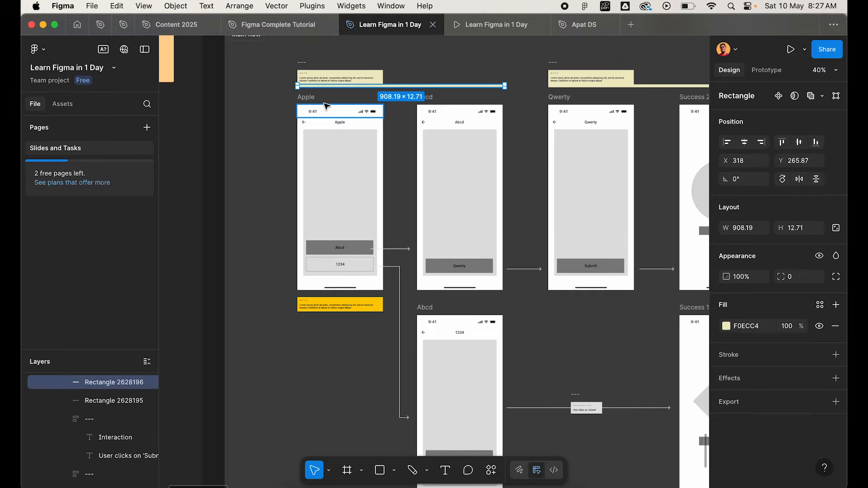
pyautogui.keyDown('ctrl'); pyautogui.scroll(1, 327, 107); pyautogui.keyUp('ctrl')
pyautogui.keyDown('ctrl'); pyautogui.scroll(2, 326, 325); pyautogui.keyUp('ctrl')
pyautogui.scroll(3, 326, 232)
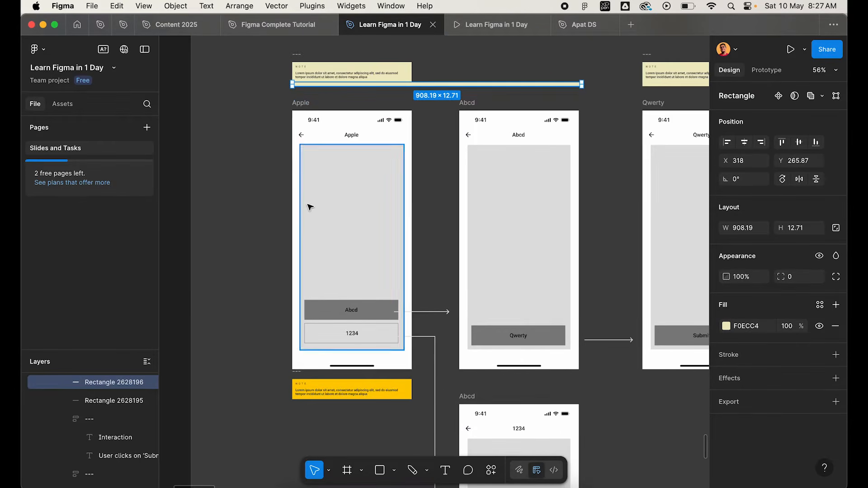
pyautogui.click(297, 104)
pyautogui.keyDown('ctrl'); pyautogui.scroll(6, 311, 406); pyautogui.keyUp('ctrl')
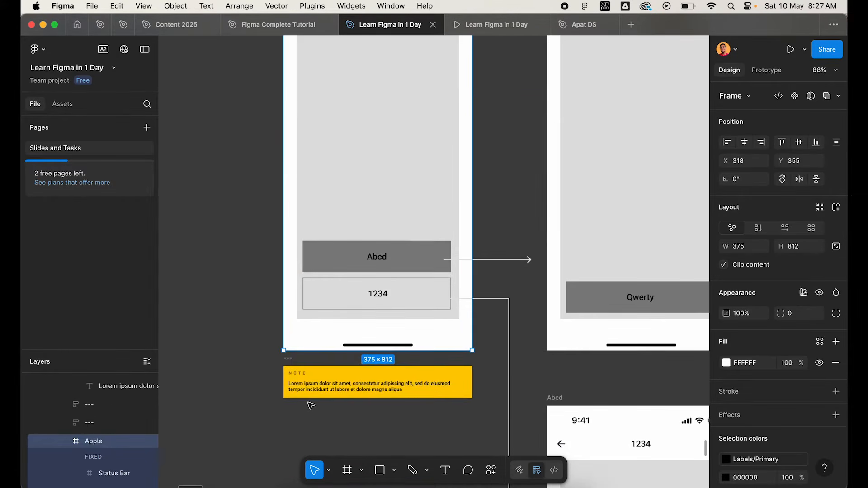
pyautogui.click(312, 398)
pyautogui.keyDown('ctrl'); pyautogui.scroll(-3, 279, 350); pyautogui.keyUp('ctrl')
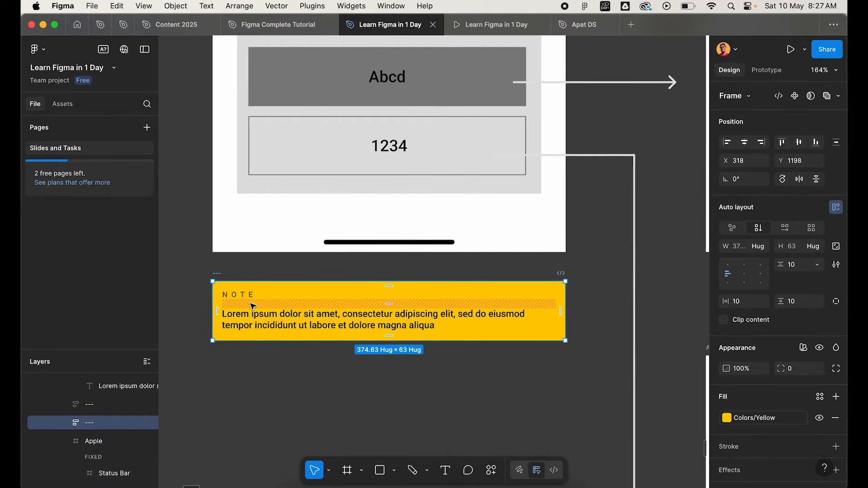
pyautogui.keyDown('ctrl'); pyautogui.scroll(-3, 374, 323); pyautogui.keyUp('ctrl')
pyautogui.scroll(9, 374, 323)
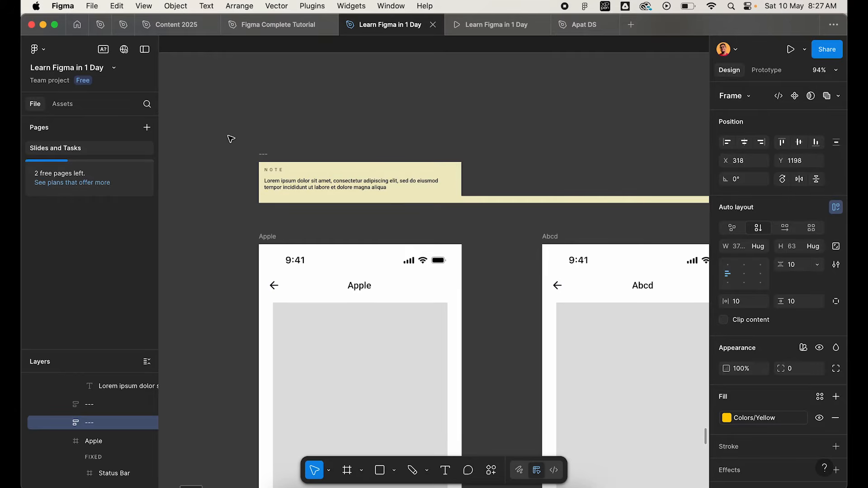
# Check the arrow leading from the Abcd button, then select the yellow note beneath the Apple screen to see its placement.
pyautogui.scroll(-4, 466, 407)
pyautogui.hscroll(2, 466, 407)
pyautogui.click(421, 418)
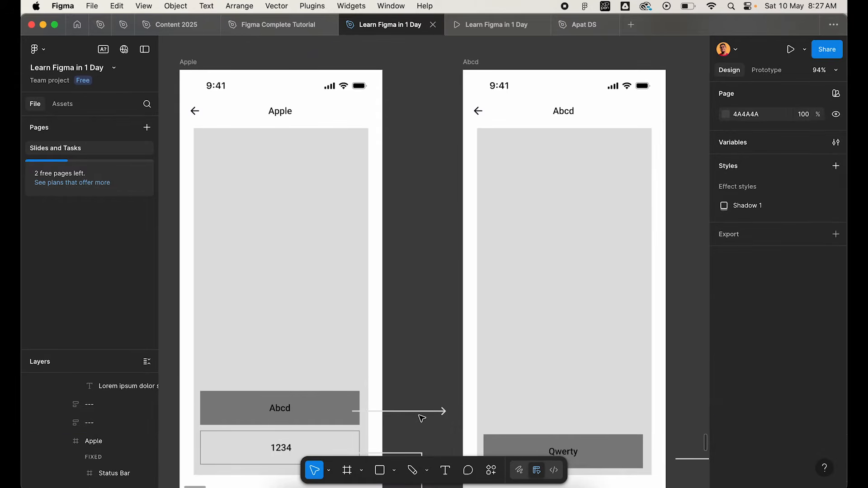
pyautogui.click(418, 411)
pyautogui.scroll(-5, 418, 411)
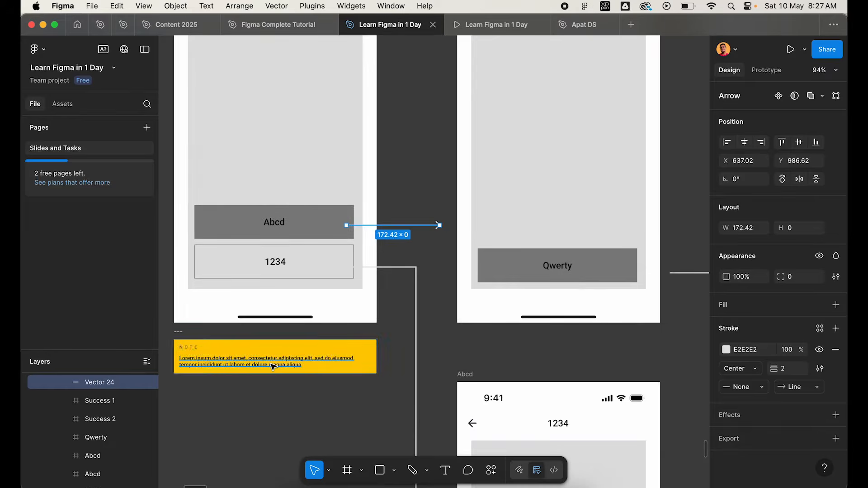
pyautogui.click(179, 334)
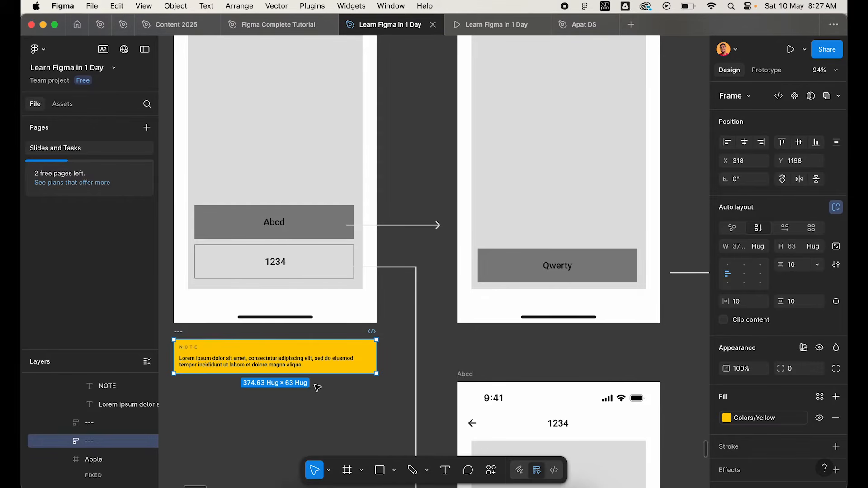
pyautogui.scroll(-5, 318, 387)
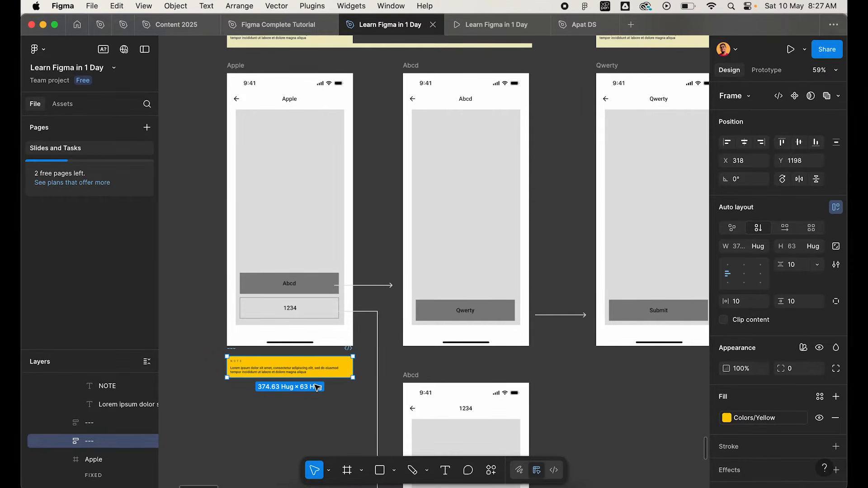
pyautogui.scroll(-4, 313, 415)
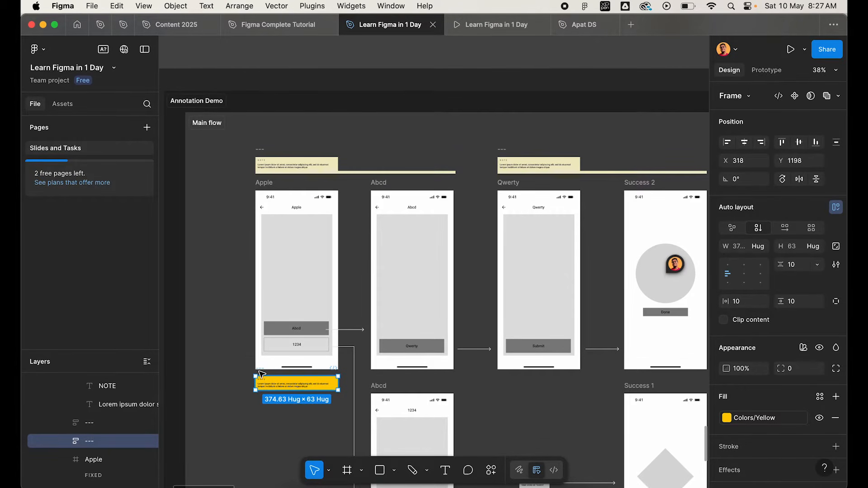
# Locate and select the blue note that the arrow below the Success 1 screen points to.
pyautogui.hscroll(5, 552, 178)
pyautogui.scroll(-10, 552, 178)
pyautogui.hscroll(-5, 338, 240)
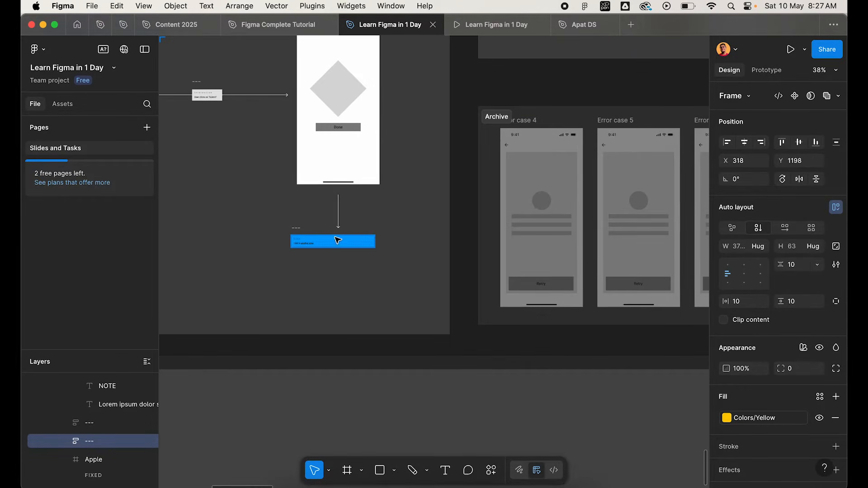
pyautogui.click(301, 233)
pyautogui.scroll(-3, 438, 248)
pyautogui.scroll(-2, 516, 355)
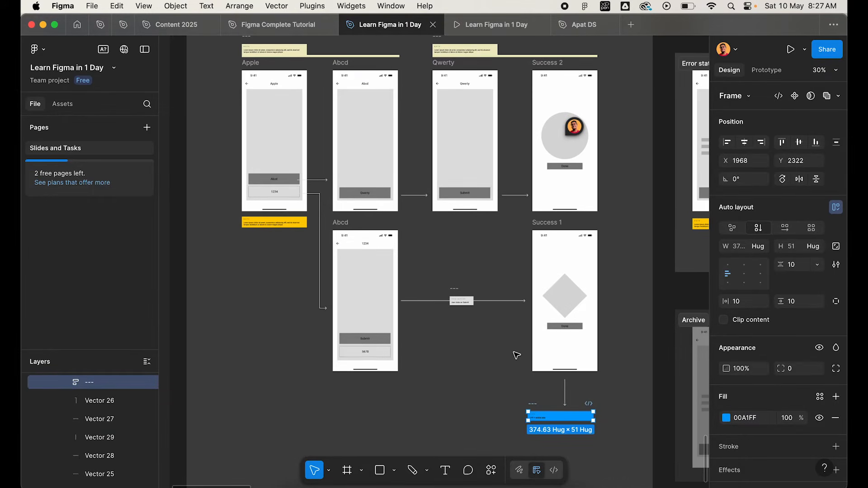
# Compare the yellow note beneath the Apple screen with the blue Link note below Success 1, selecting each in turn.
pyautogui.scroll(5, 250, 215)
pyautogui.click(245, 219)
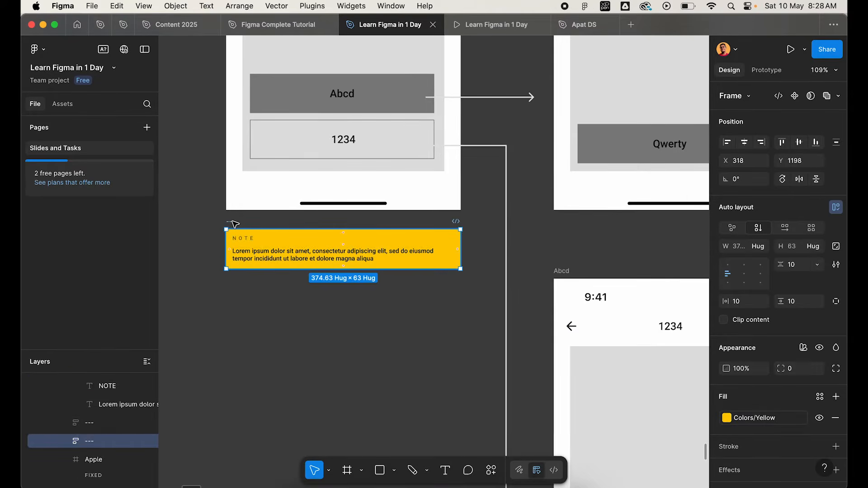
pyautogui.scroll(-4, 231, 223)
pyautogui.scroll(-5, 235, 224)
pyautogui.hscroll(6, 235, 225)
pyautogui.scroll(5, 343, 262)
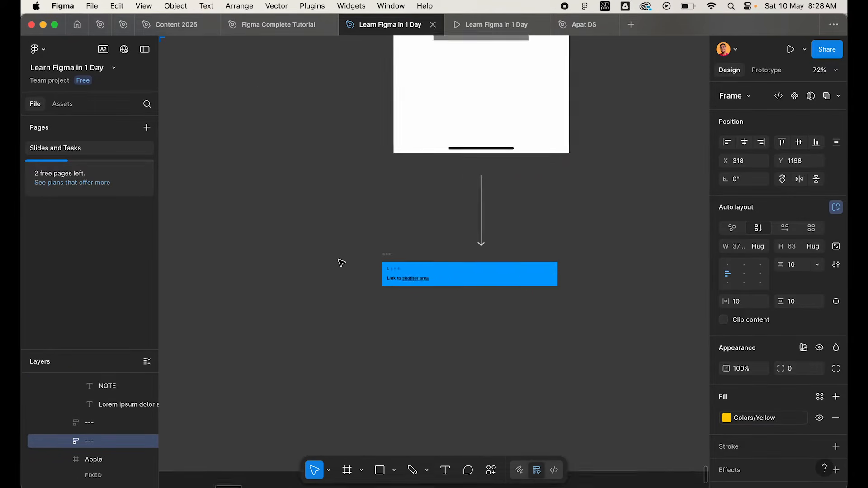
pyautogui.click(401, 256)
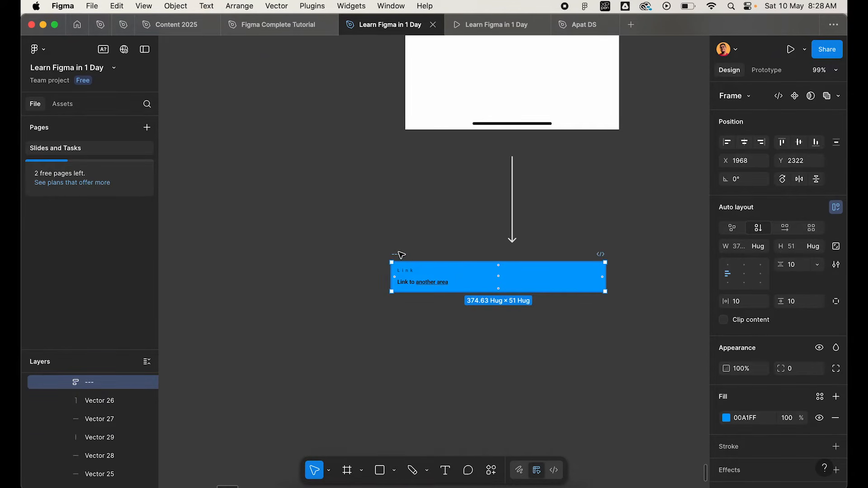
pyautogui.scroll(-5, 397, 253)
# Select the pale yellow note above the Apple screen, then examine the yellow notes under the error screens, selecting Error case 2's note.
pyautogui.click(290, 151)
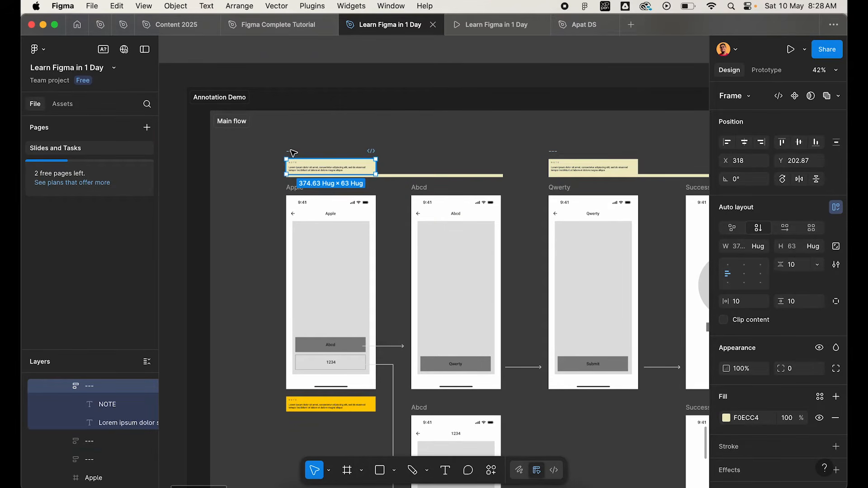
pyautogui.scroll(-4, 292, 152)
pyautogui.hscroll(5, 291, 151)
pyautogui.scroll(4, 434, 181)
pyautogui.hscroll(-2, 434, 181)
pyautogui.scroll(2, 434, 182)
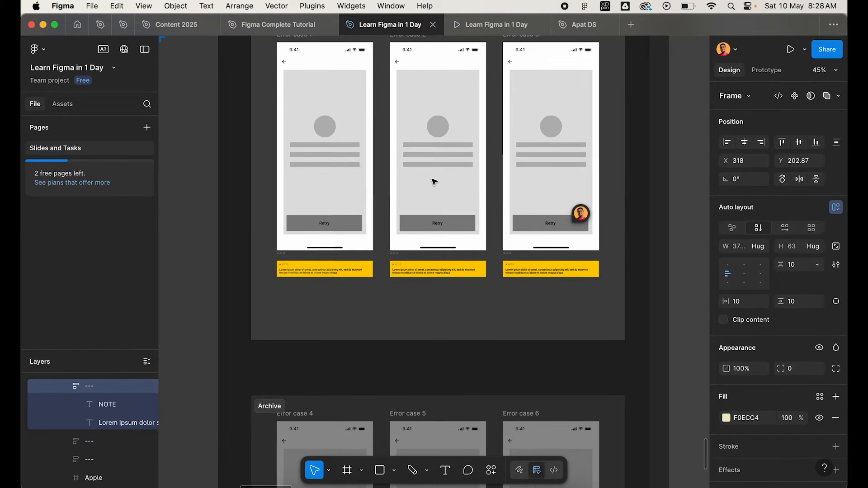
pyautogui.scroll(4, 434, 182)
pyautogui.scroll(5, 345, 332)
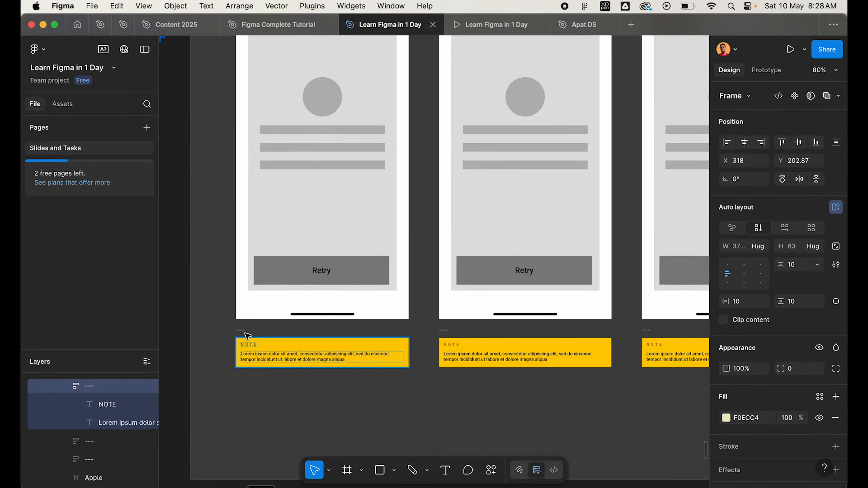
pyautogui.click(442, 335)
pyautogui.scroll(-3, 442, 336)
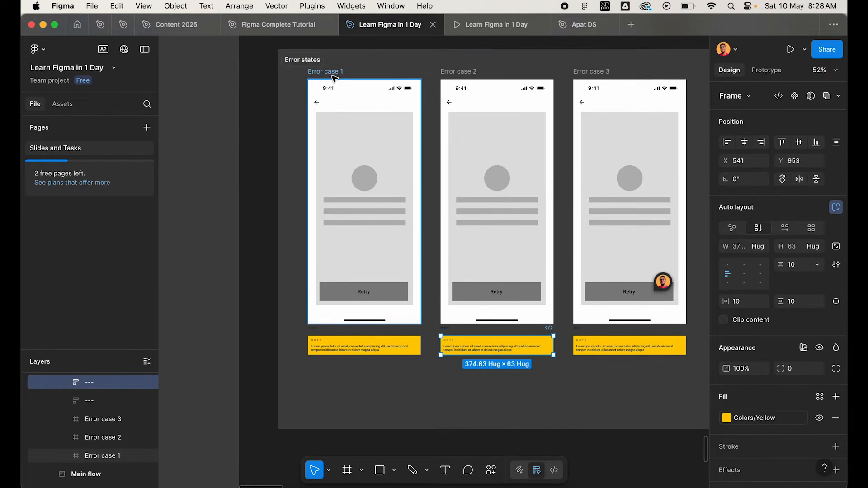
# Open the comment pinned to the circle on the Success 2 screen, read it and close it.
pyautogui.scroll(-4, 335, 78)
pyautogui.hscroll(-5, 430, 310)
pyautogui.scroll(2, 430, 312)
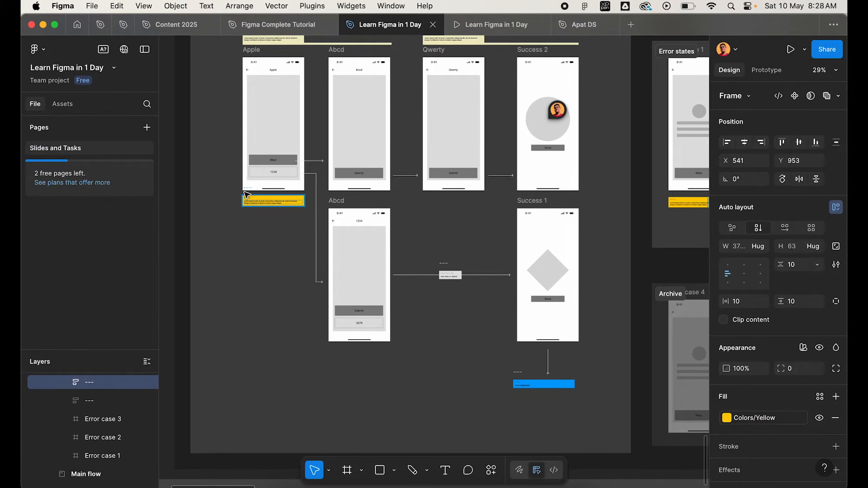
pyautogui.hscroll(5, 320, 227)
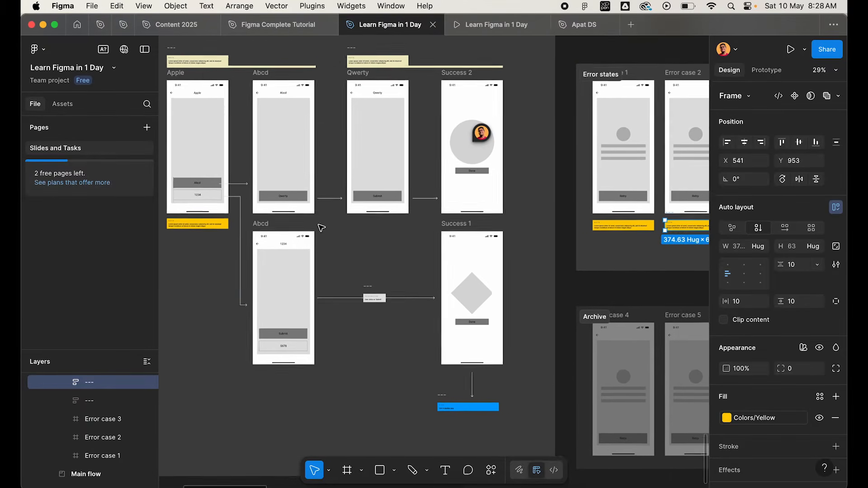
pyautogui.moveTo(416, 134)
pyautogui.scroll(5, 417, 135)
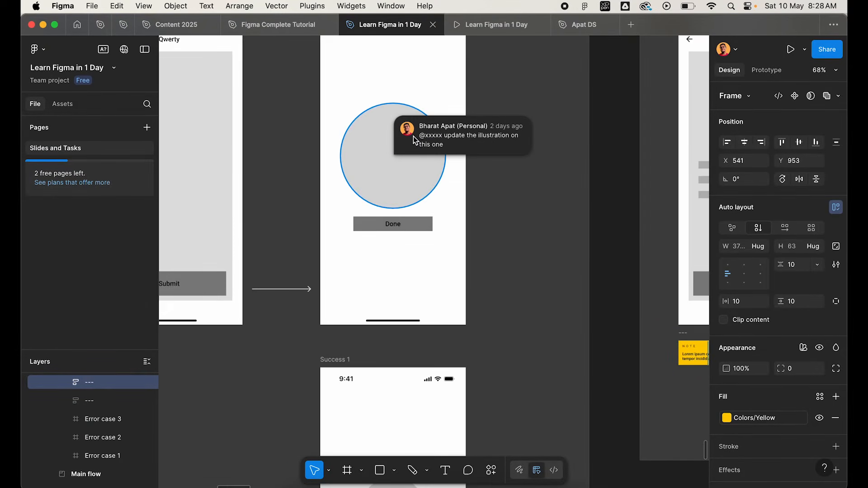
pyautogui.click(416, 142)
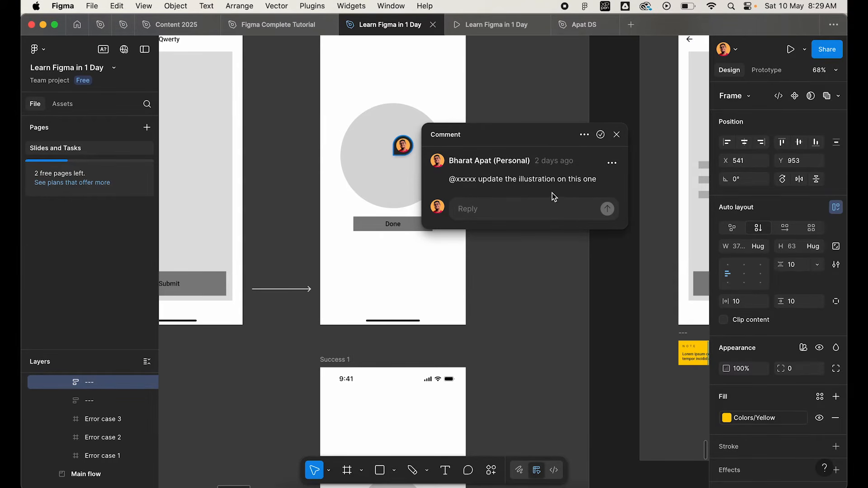
pyautogui.click(616, 135)
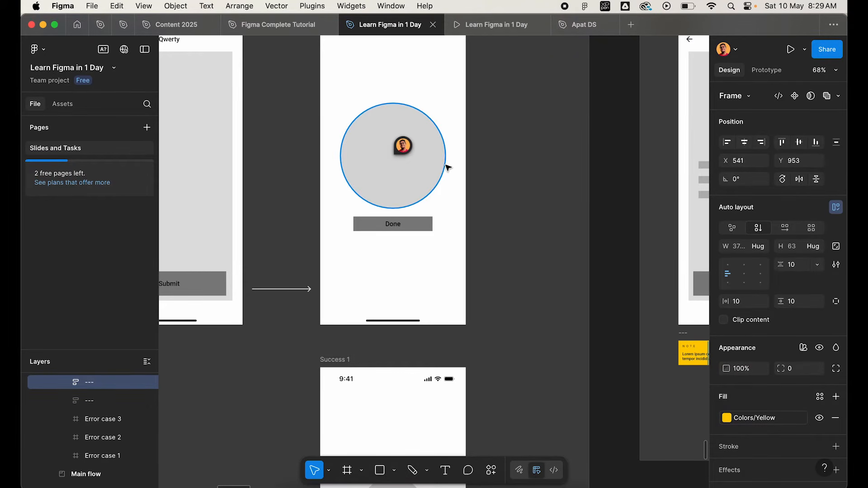
pyautogui.scroll(-4, 426, 186)
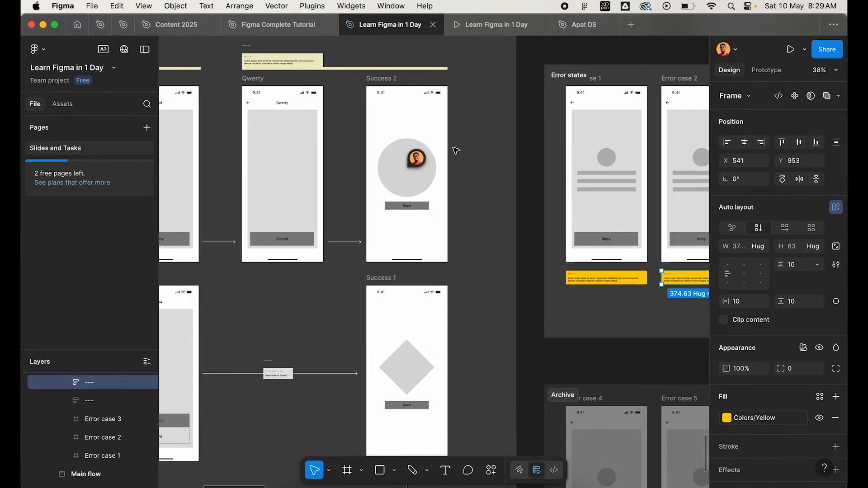
pyautogui.scroll(-5, 492, 162)
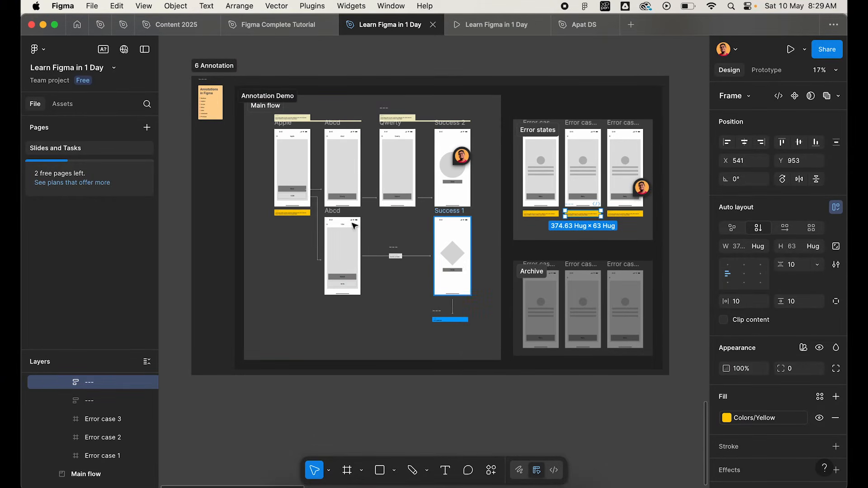
# Duplicate the Done button just below itself on the Success 2 screen and change the copy's label to "Promote X".
pyautogui.scroll(6, 307, 164)
pyautogui.scroll(4, 307, 164)
pyautogui.hscroll(10, 308, 164)
pyautogui.scroll(-2, 308, 164)
pyautogui.hscroll(3, 307, 164)
pyautogui.hscroll(-2, 335, 168)
pyautogui.scroll(4, 506, 276)
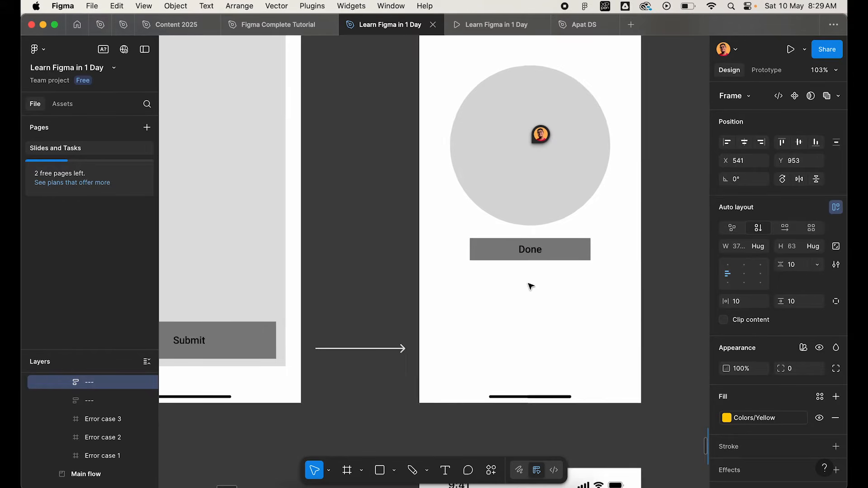
pyautogui.keyDown('shift'); pyautogui.click(566, 253); pyautogui.keyUp('shift')
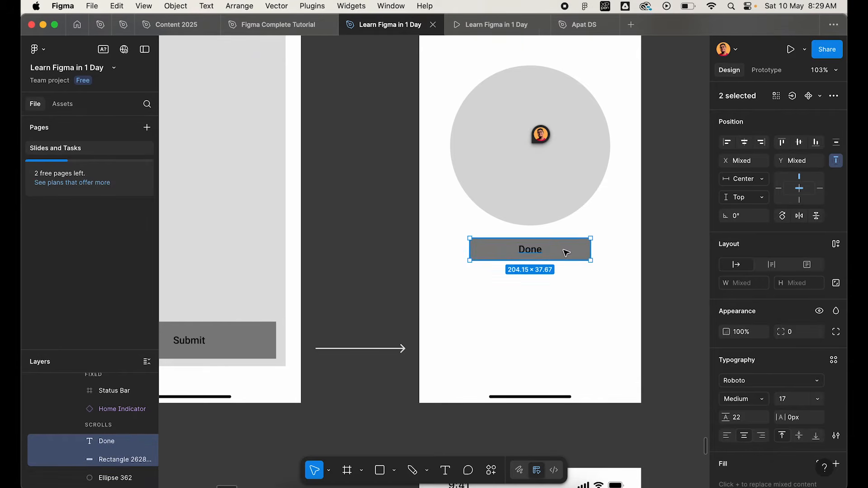
pyautogui.moveTo(569, 250); pyautogui.dragTo(573, 280)
pyautogui.click(531, 280)
pyautogui.doubleClick(531, 280)
pyautogui.write('Promote X')
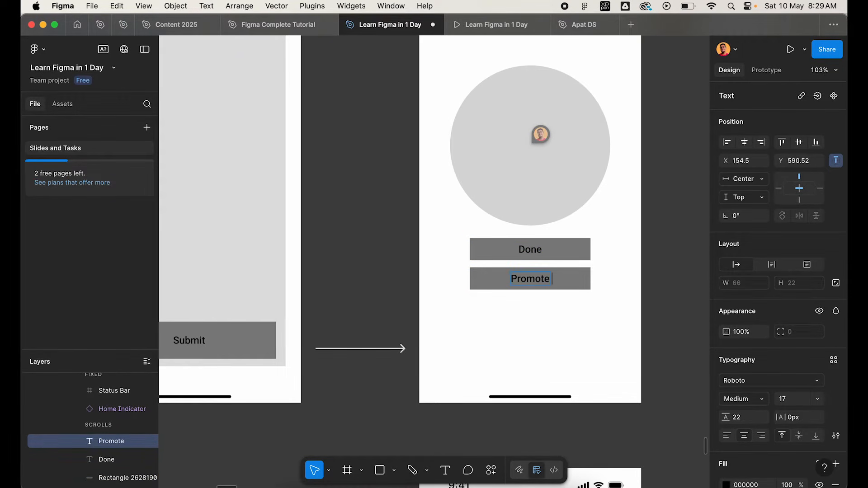
# Remove the duplicated "Promote X" button and its label from the Success 2 screen.
pyautogui.click(496, 278)
pyautogui.moveTo(470, 281); pyautogui.dragTo(457, 317)
pyautogui.moveTo(529, 275); pyautogui.dragTo(530, 288)
pyautogui.click(678, 278)
pyautogui.click(527, 295)
pyautogui.keyDown('shift'); pyautogui.click(600, 292); pyautogui.keyUp('shift')
pyautogui.press('Delete')
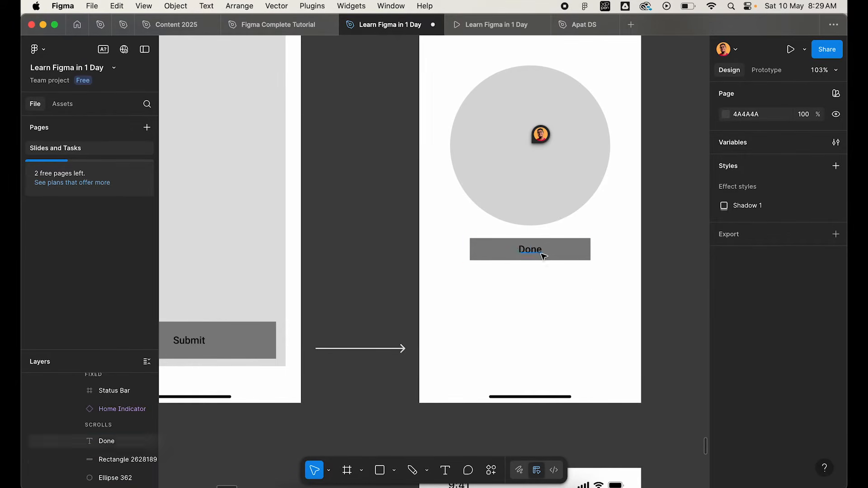
# Pin the comment "Add promotion for feature X" below the Done button on the Success 2 screen.
pyautogui.hscroll(2, 543, 256)
pyautogui.scroll(1, 542, 255)
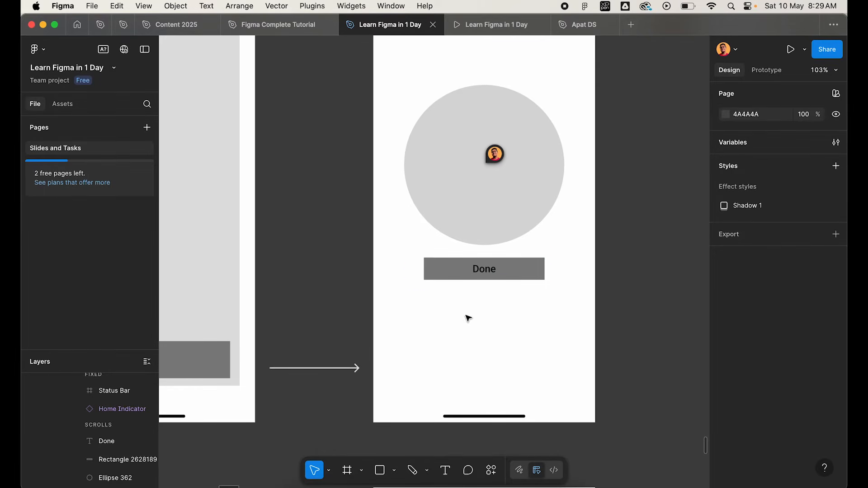
pyautogui.press('c')
pyautogui.click(493, 327)
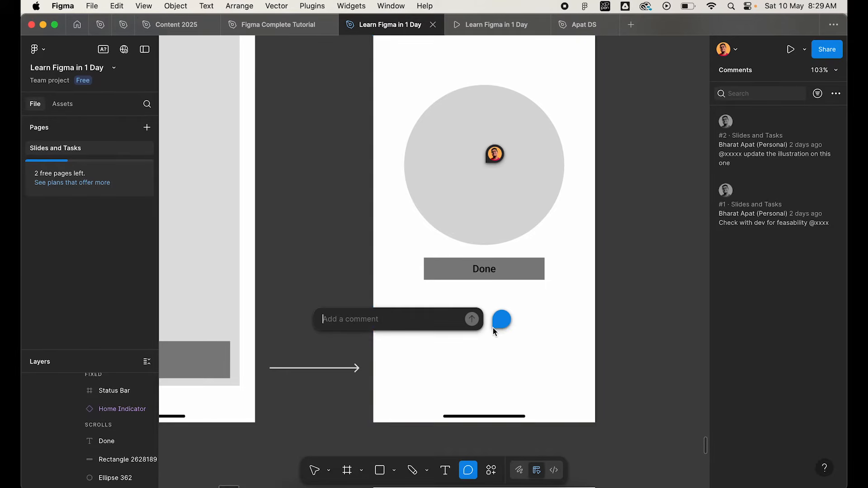
pyautogui.write('Add promotion for feature X')
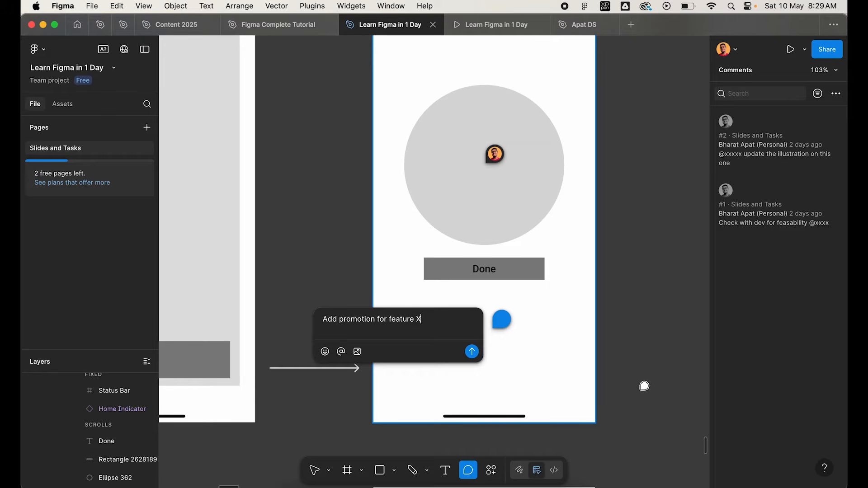
pyautogui.click(471, 351)
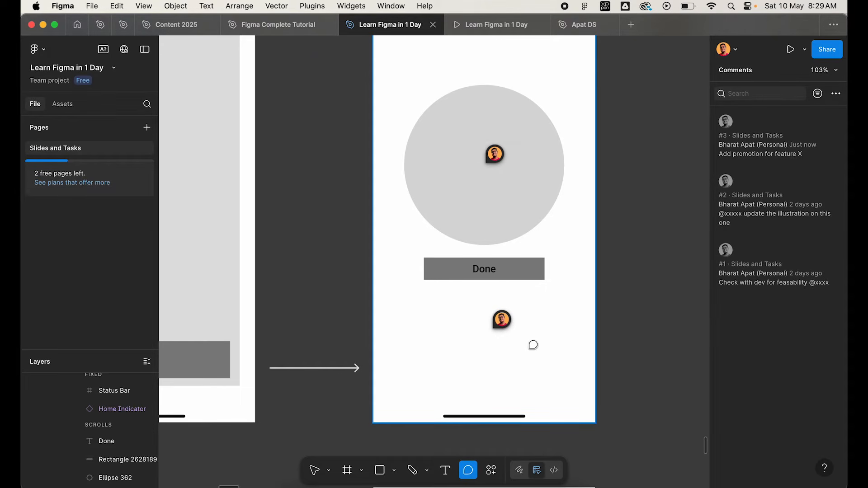
pyautogui.press('Escape')
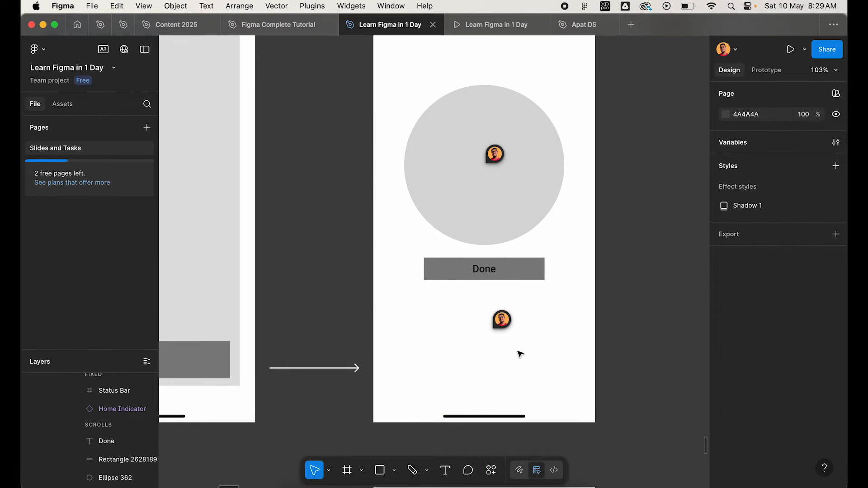
# Examine the comments pinned to the Error case 3 and Success 2 screens.
pyautogui.scroll(-5, 520, 353)
pyautogui.scroll(-10, 520, 354)
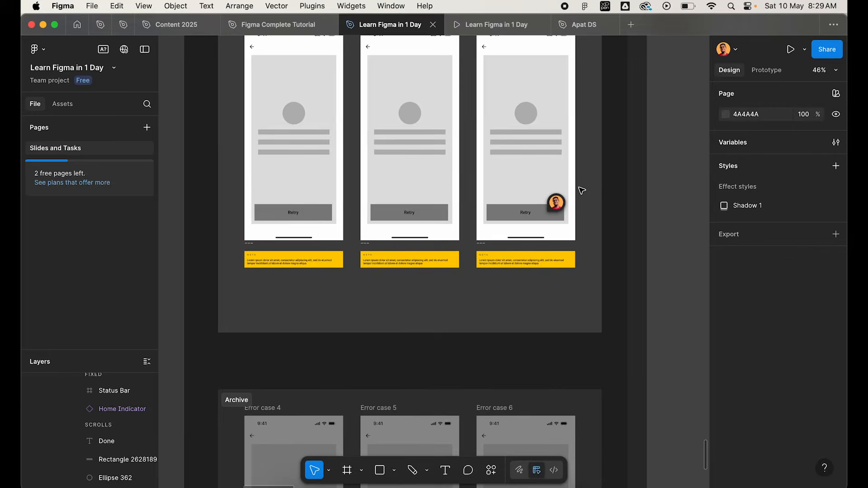
pyautogui.scroll(-3, 581, 190)
pyautogui.moveTo(564, 199)
pyautogui.scroll(5, 565, 196)
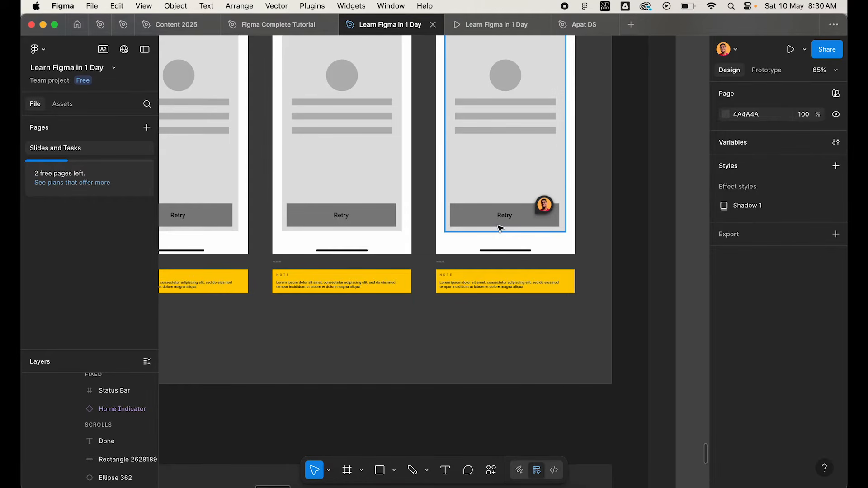
pyautogui.scroll(-8, 499, 229)
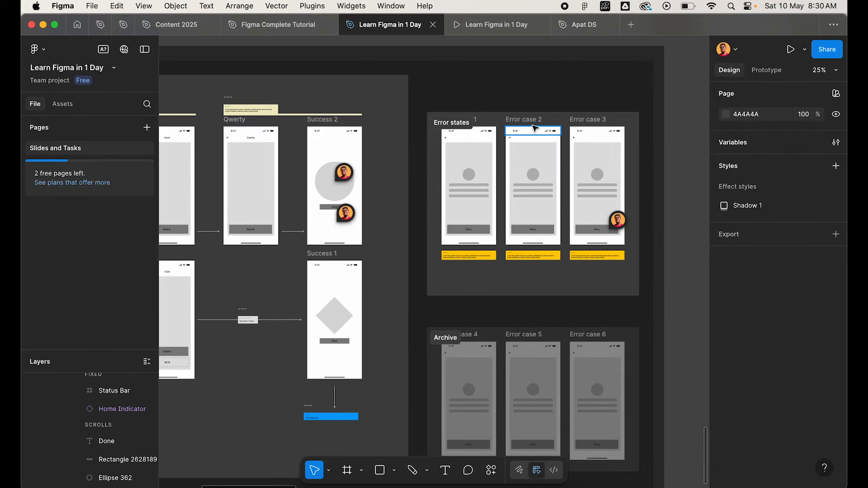
pyautogui.hscroll(-5, 405, 192)
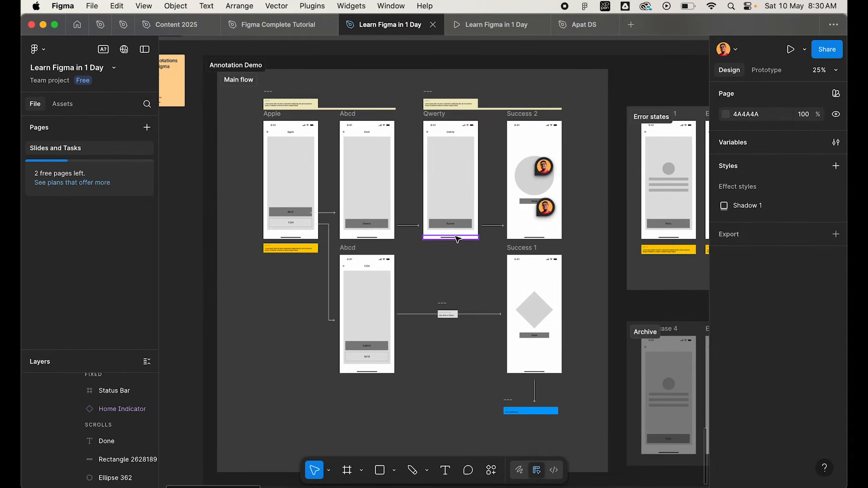
pyautogui.scroll(5, 453, 128)
pyautogui.moveTo(441, 114)
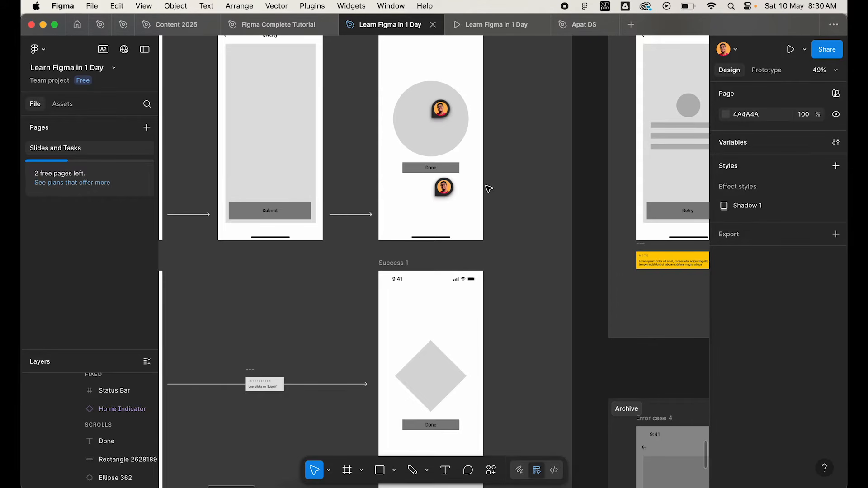
pyautogui.moveTo(451, 191)
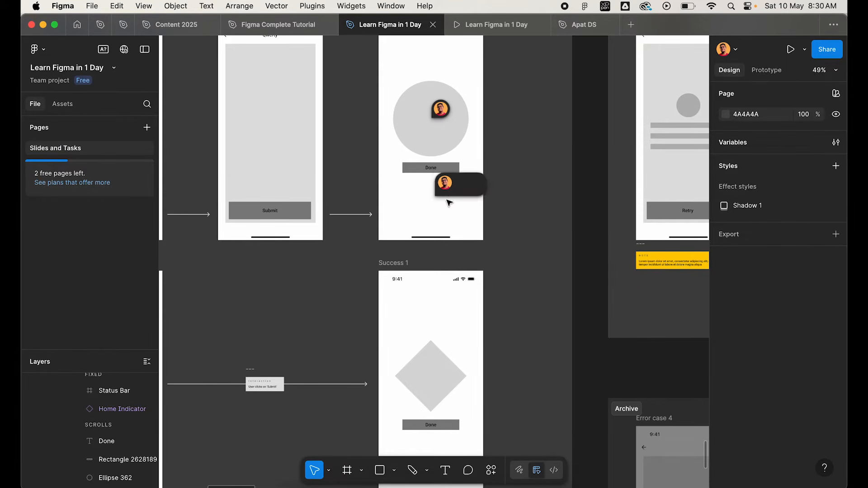
pyautogui.scroll(-5, 449, 202)
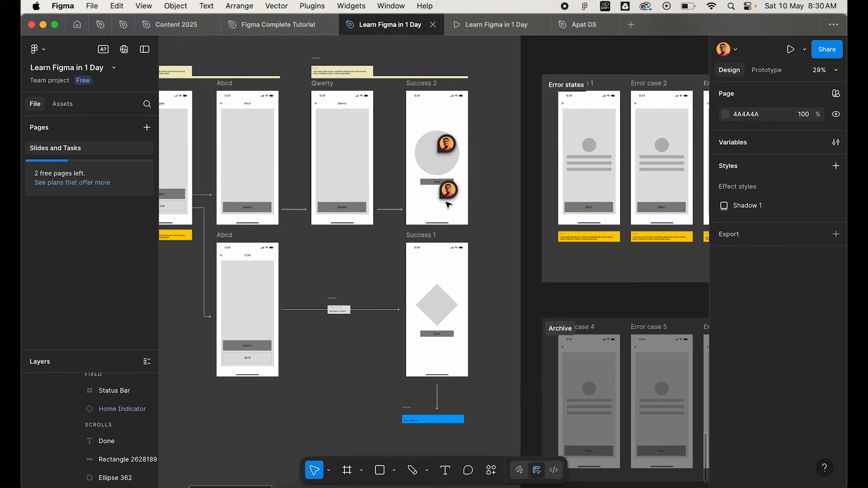
pyautogui.scroll(-1, 447, 204)
pyautogui.hscroll(1, 446, 203)
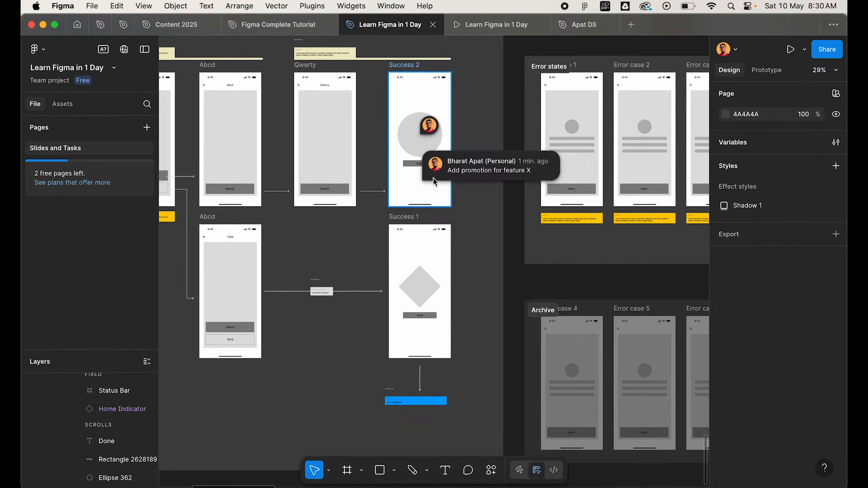
# Locate the "Add promotion for feature X" comment through the comment list and mark it as resolved.
pyautogui.click(468, 471)
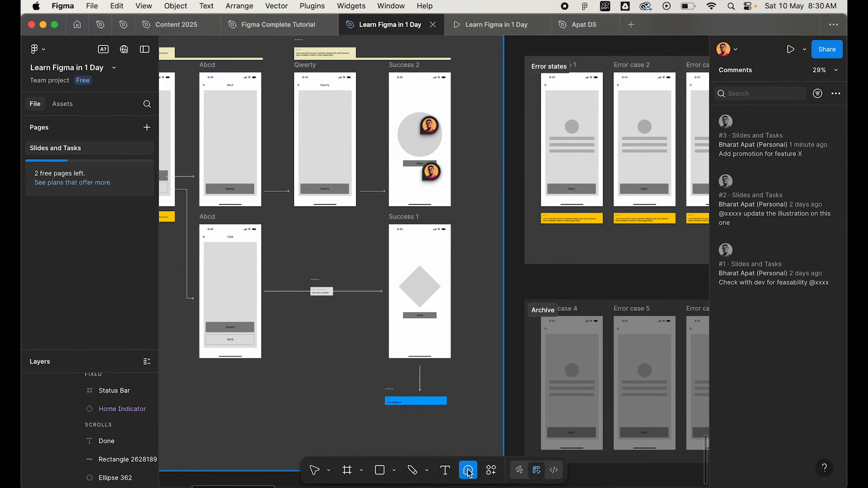
pyautogui.click(766, 139)
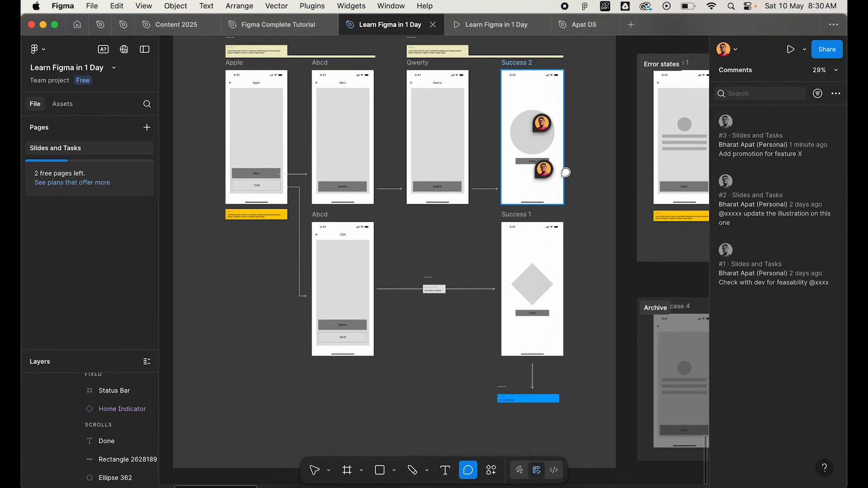
pyautogui.press('Escape')
pyautogui.scroll(5, 561, 177)
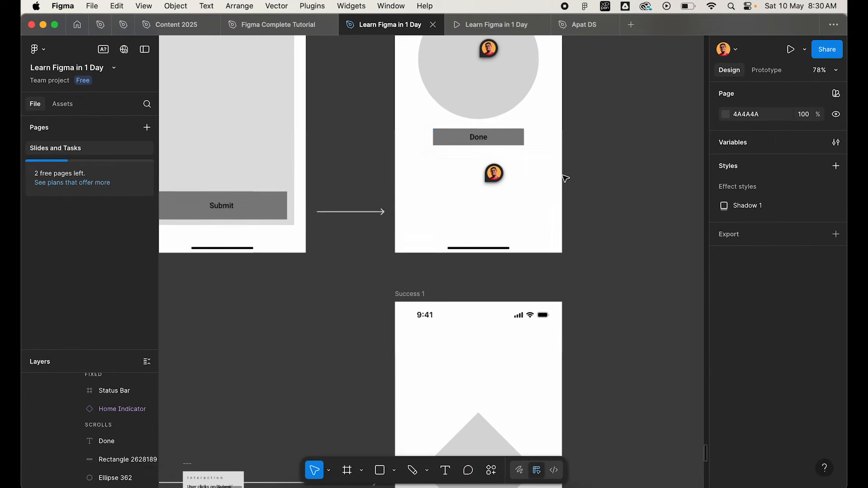
pyautogui.click(495, 174)
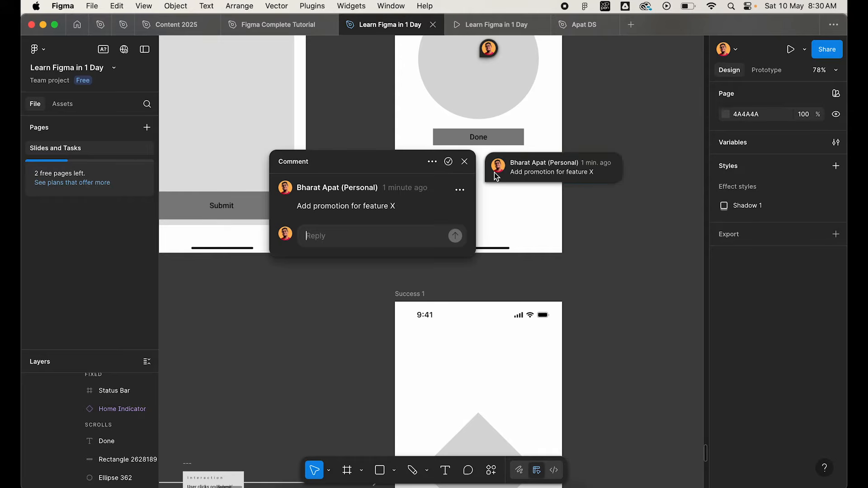
pyautogui.click(448, 162)
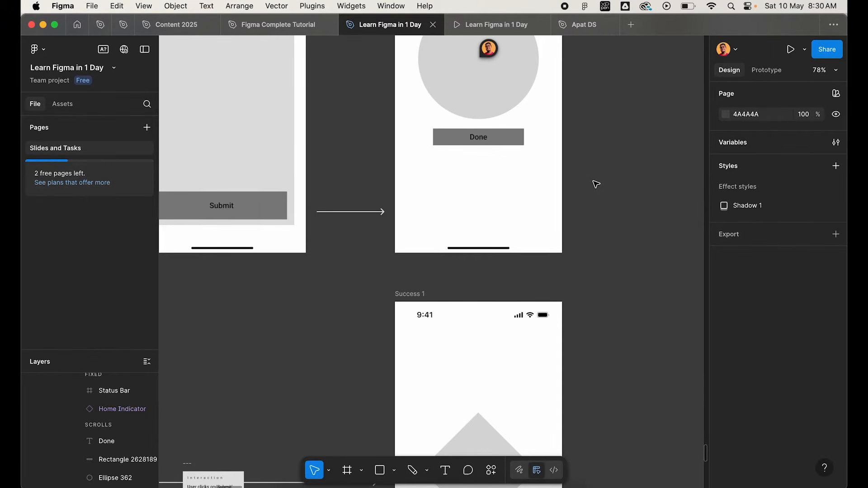
pyautogui.click(597, 181)
pyautogui.scroll(-6, 597, 180)
pyautogui.scroll(1, 597, 181)
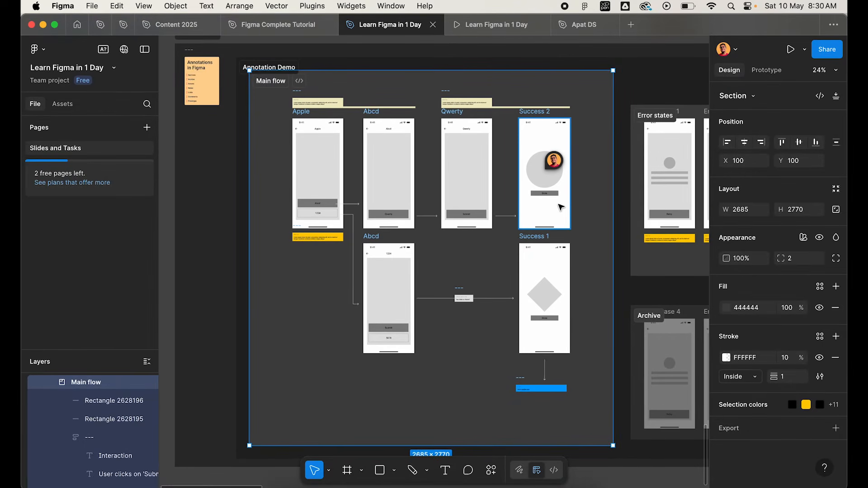
pyautogui.click(625, 184)
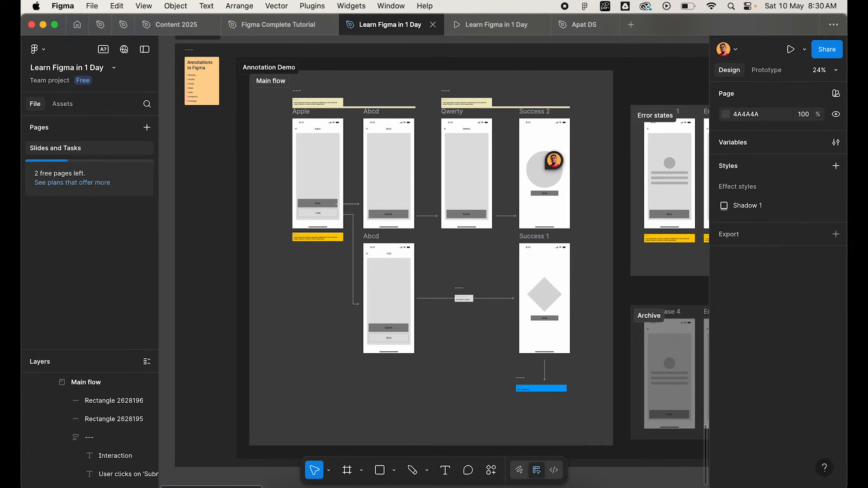
# Show resolved comments in the comment list, check the resolved one on the Success 2 screen, and hide resolved comments again.
pyautogui.click(468, 470)
pyautogui.click(835, 94)
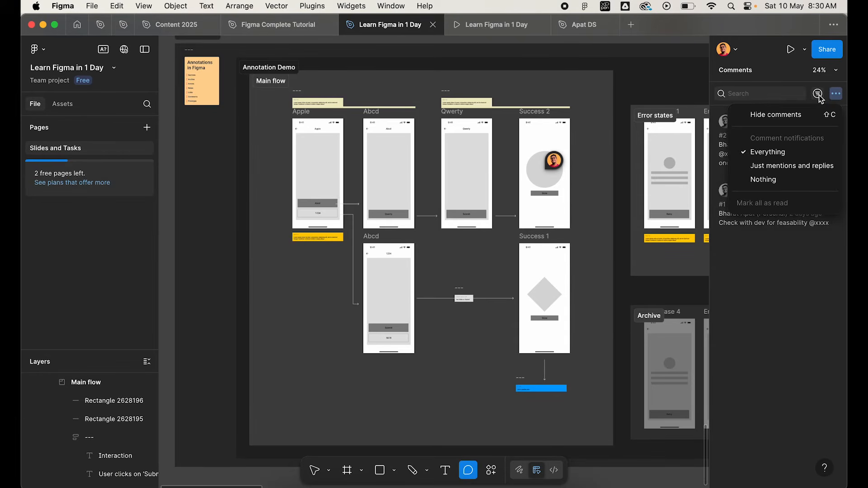
pyautogui.click(818, 94)
pyautogui.click(818, 94)
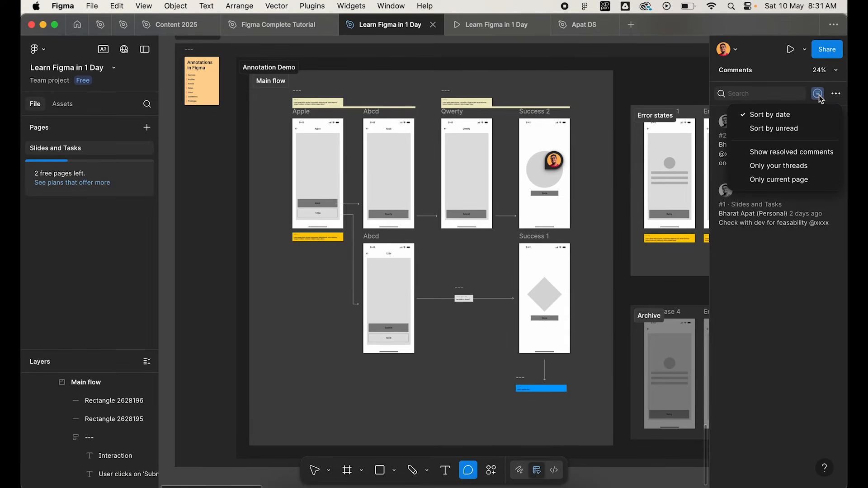
pyautogui.click(794, 153)
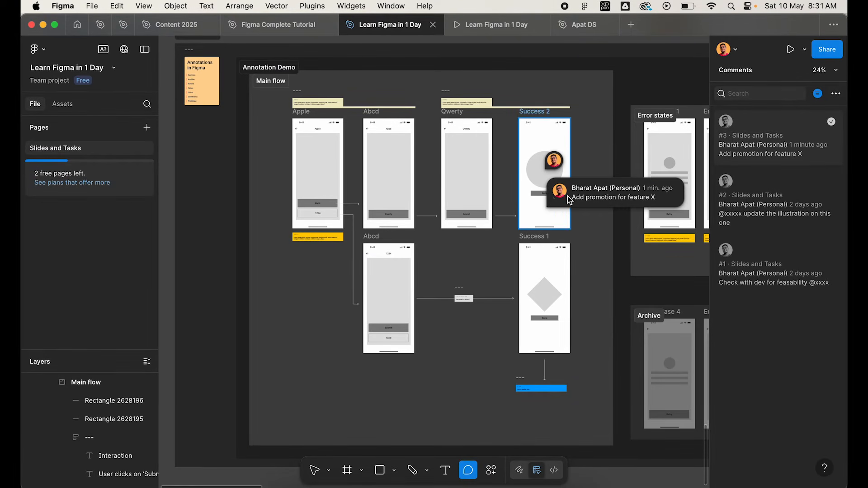
pyautogui.click(818, 94)
pyautogui.click(753, 152)
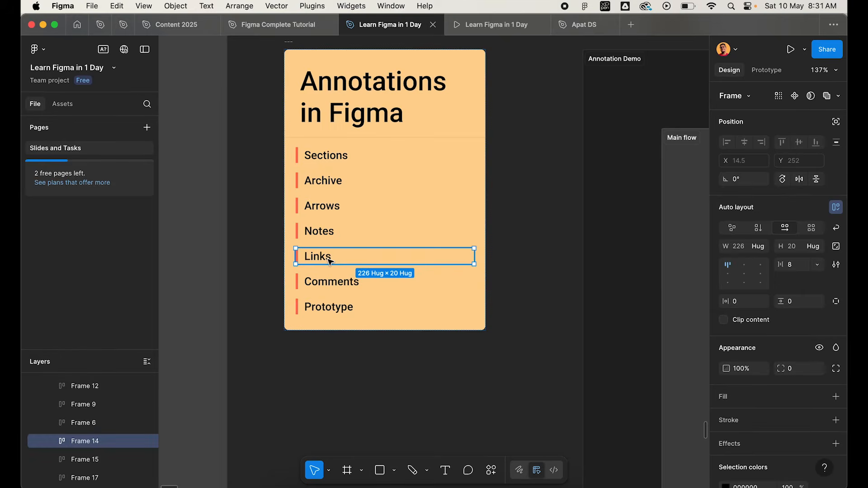
# Add the text "Text to link" two lines below "Link to another area" in the blue link note under the Success 1 screen.
pyautogui.scroll(-5, 330, 262)
pyautogui.scroll(-12, 330, 262)
pyautogui.hscroll(10, 330, 262)
pyautogui.hscroll(5, 329, 262)
pyautogui.scroll(-4, 330, 262)
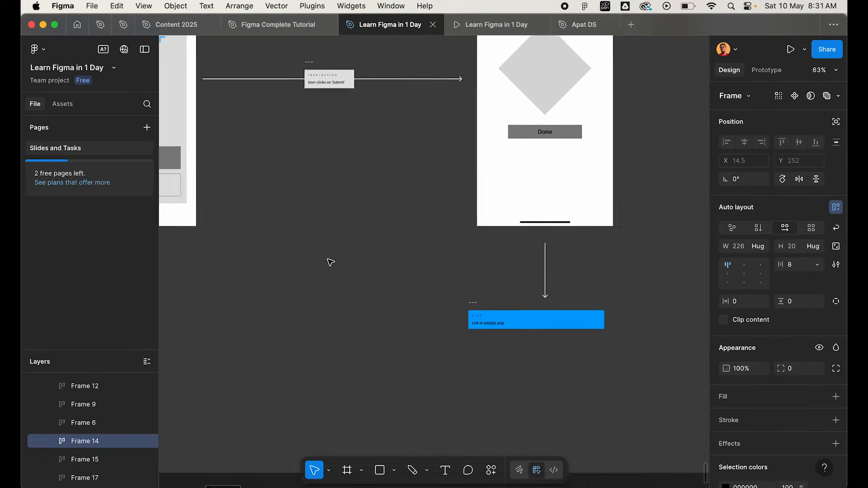
pyautogui.scroll(5, 527, 309)
pyautogui.click(388, 265)
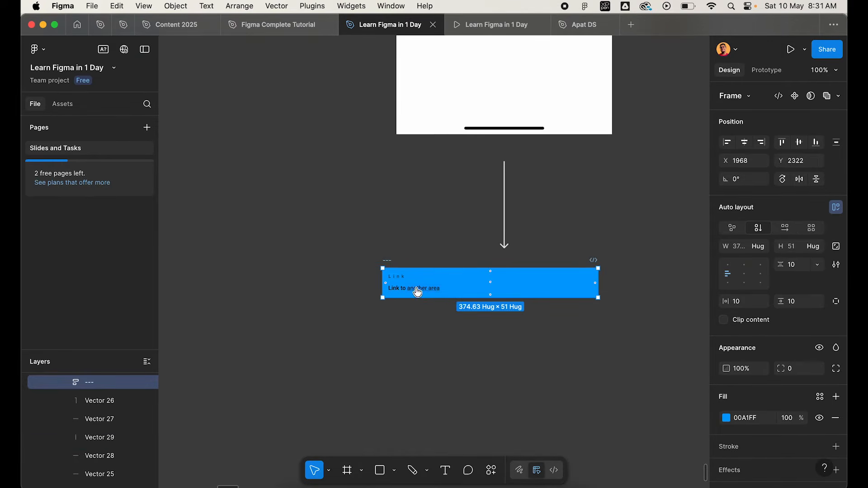
pyautogui.scroll(5, 417, 291)
pyautogui.doubleClick(361, 291)
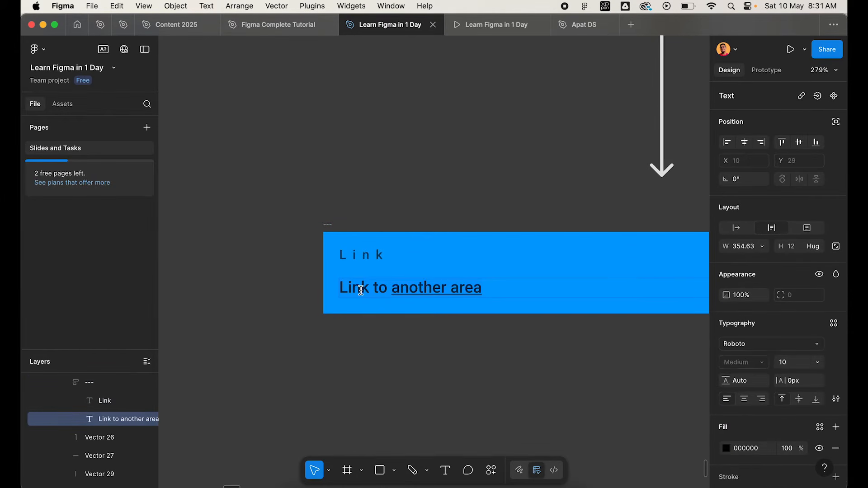
pyautogui.click(388, 289)
pyautogui.click(529, 294)
pyautogui.press('Return')
pyautogui.press('Return')
pyautogui.write('Text to link')
# Open the link entry for the "Text to link" line, cancel it, and inspect the link on "another area".
pyautogui.click(801, 96)
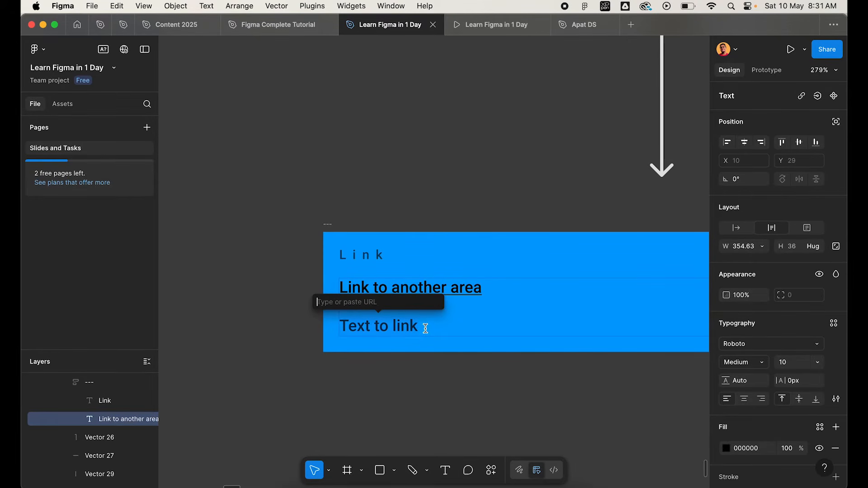
pyautogui.press('Escape')
pyautogui.click(399, 288)
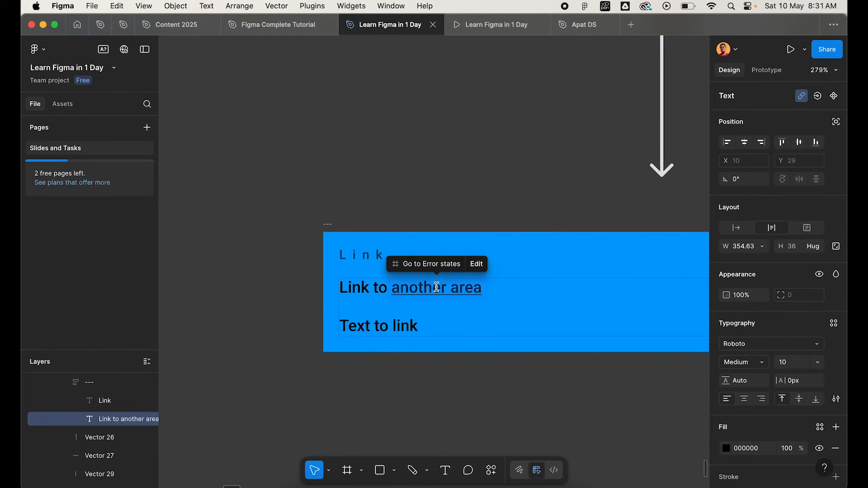
# Delete the "Text to link" line and the blank line above it from the blue link note, and deselect the text.
pyautogui.click(441, 330)
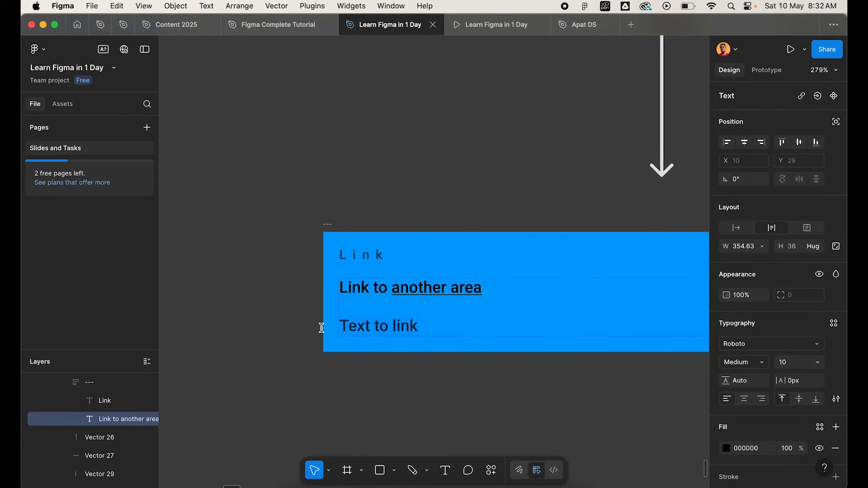
pyautogui.press('BackSpace')
pyautogui.press('BackSpace')
pyautogui.press('BackSpace')
pyautogui.press('BackSpace')
pyautogui.press('BackSpace')
pyautogui.press('BackSpace')
pyautogui.press('BackSpace')
pyautogui.press('BackSpace')
pyautogui.press('BackSpace')
pyautogui.press('BackSpace')
pyautogui.press('BackSpace')
pyautogui.press('BackSpace')
pyautogui.press('BackSpace')
pyautogui.press('BackSpace')
pyautogui.press('Escape')
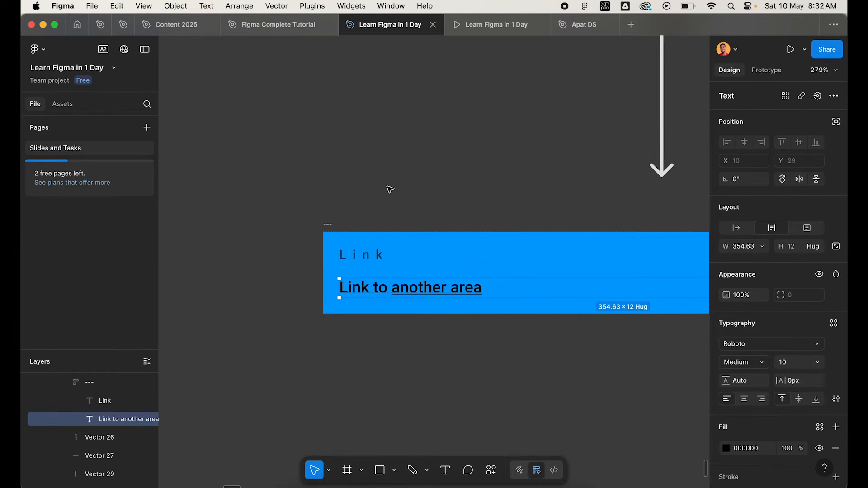
pyautogui.click(379, 197)
# Copy the link to the Error states section.
pyautogui.scroll(-10, 379, 197)
pyautogui.hscroll(5, 378, 196)
pyautogui.scroll(6, 379, 196)
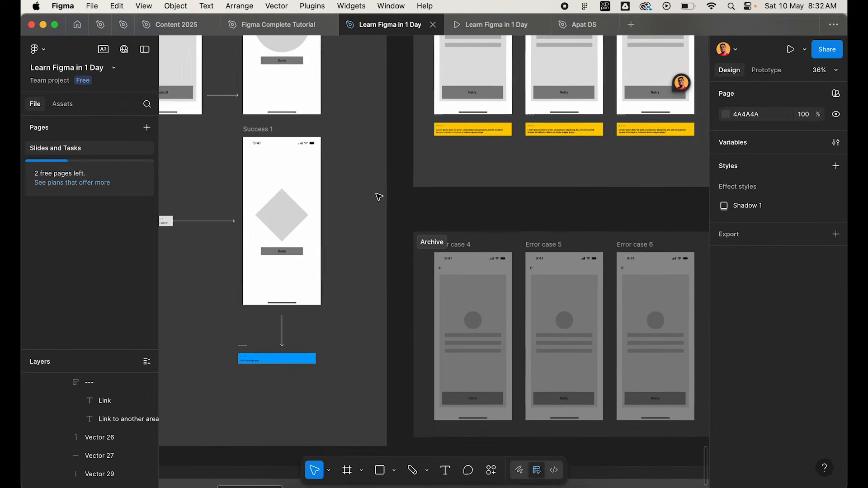
pyautogui.scroll(-2, 365, 105)
pyautogui.hscroll(-2, 365, 104)
pyautogui.scroll(5, 270, 389)
pyautogui.scroll(-1, 269, 389)
pyautogui.hscroll(-4, 269, 389)
pyautogui.scroll(8, 516, 131)
pyautogui.hscroll(4, 516, 130)
pyautogui.scroll(5, 515, 131)
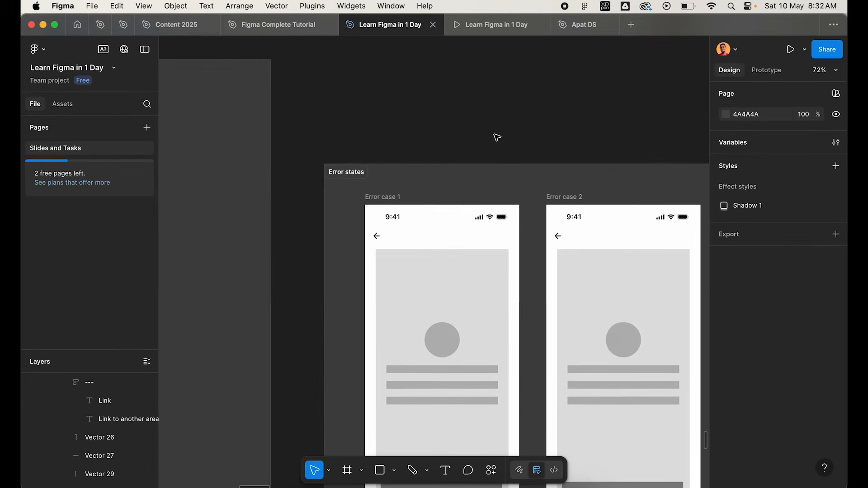
pyautogui.rightClick(340, 176)
pyautogui.moveTo(385, 213)
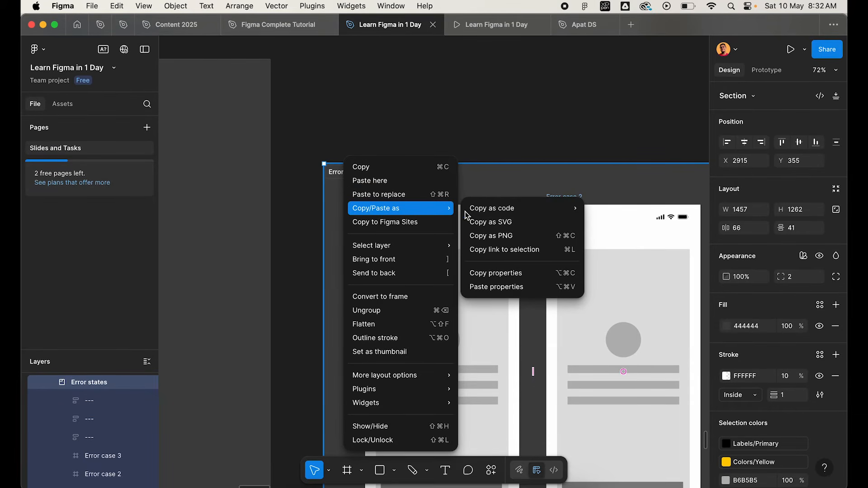
pyautogui.click(511, 252)
pyautogui.scroll(-5, 480, 280)
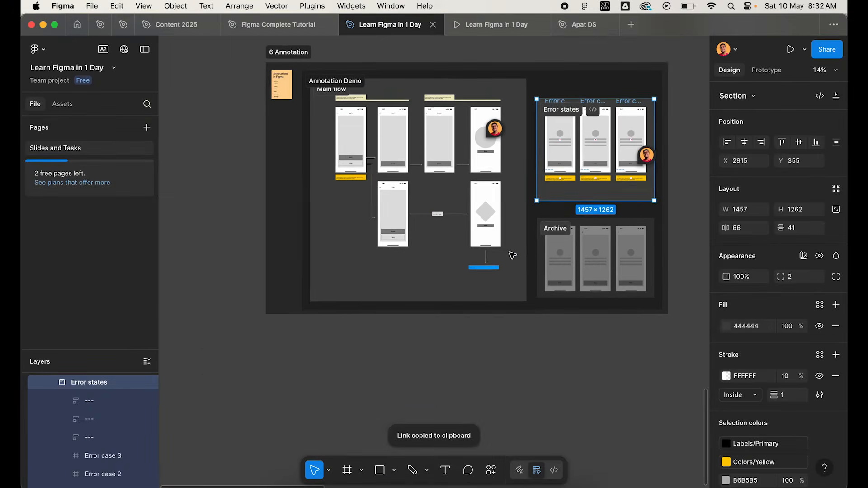
# Follow the "another area" link in the blue link note under the Success 1 screen.
pyautogui.scroll(6, 480, 279)
pyautogui.scroll(6, 472, 291)
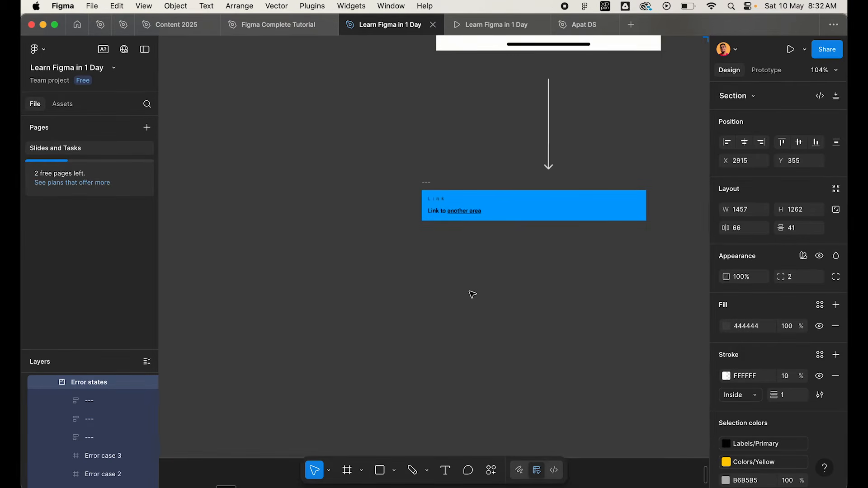
pyautogui.scroll(-5, 456, 233)
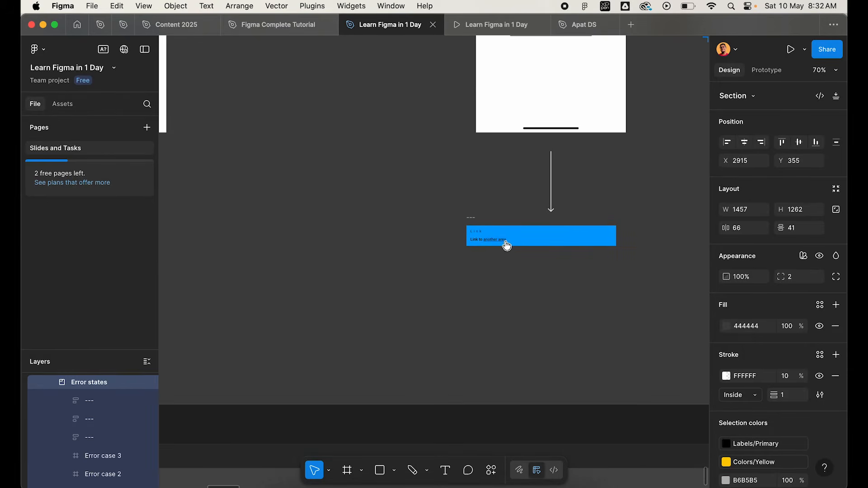
pyautogui.scroll(6, 506, 242)
pyautogui.scroll(4, 457, 240)
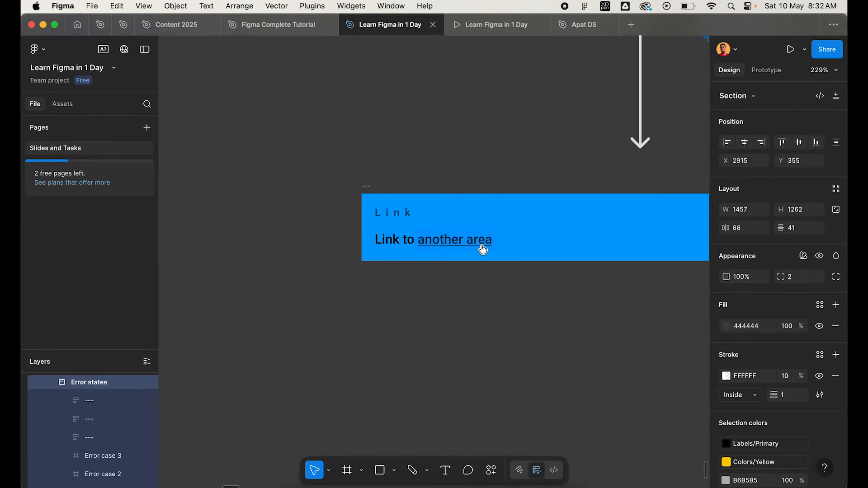
pyautogui.moveTo(421, 248)
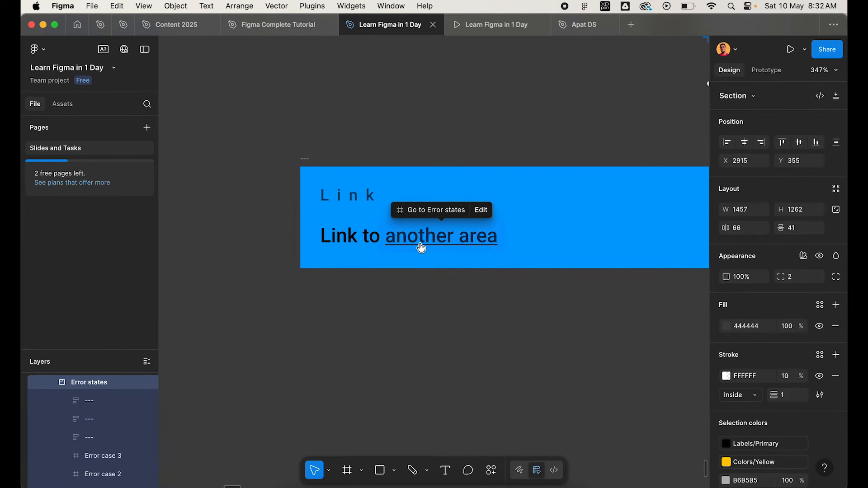
pyautogui.click(409, 244)
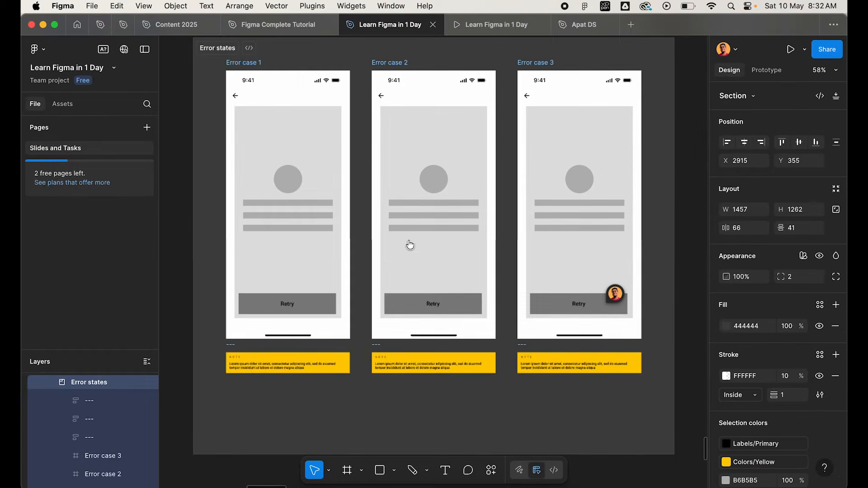
# Return to the blue link note under Success 1 and follow its link to the Error states section again.
pyautogui.scroll(2, 409, 244)
pyautogui.scroll(-1, 403, 179)
pyautogui.scroll(-1, 402, 176)
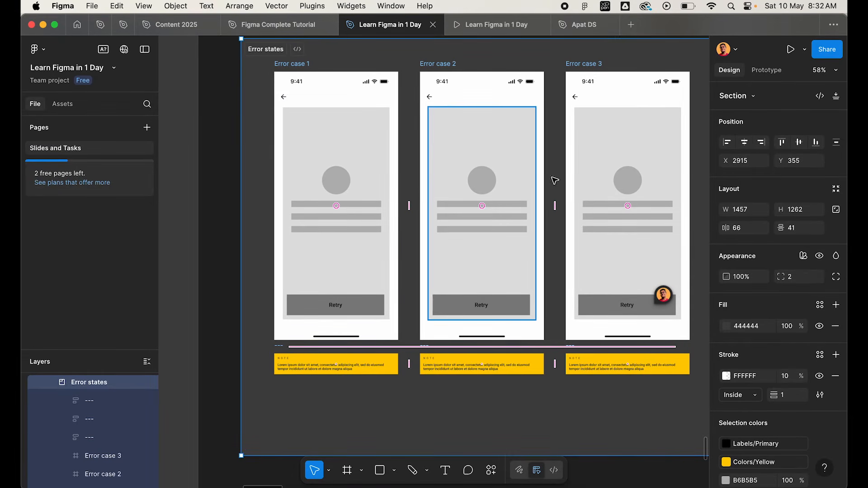
pyautogui.scroll(-8, 509, 227)
pyautogui.scroll(-2, 507, 227)
pyautogui.scroll(5, 540, 194)
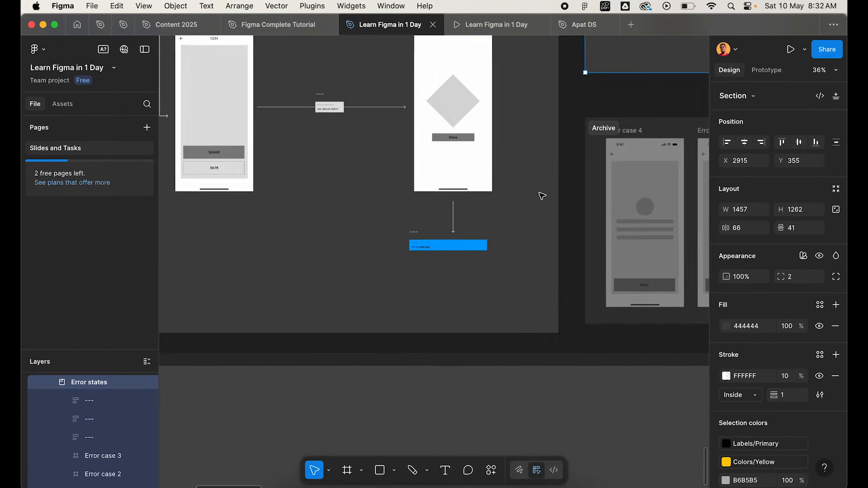
pyautogui.hscroll(-2, 540, 193)
pyautogui.scroll(6, 520, 196)
pyautogui.click(505, 200)
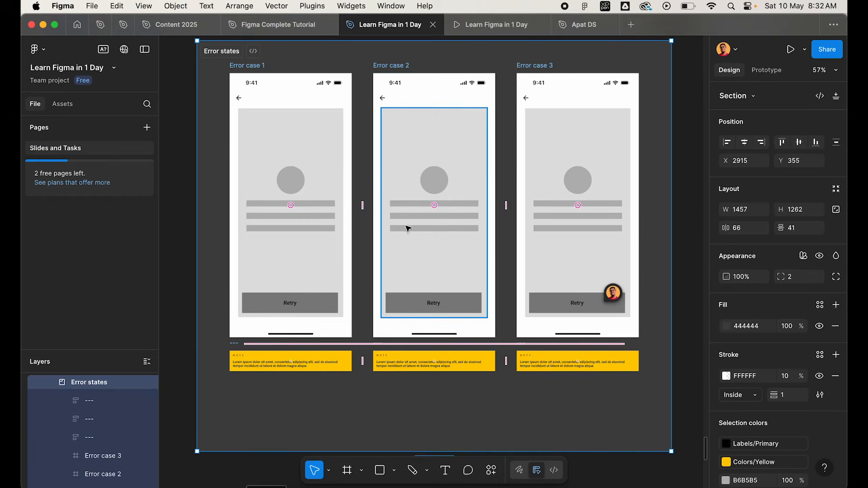
# Return to the Main flow section and select the "Done" label on the Success 2 screen.
pyautogui.scroll(-6, 407, 221)
pyautogui.hscroll(-2, 407, 221)
pyautogui.scroll(3, 406, 221)
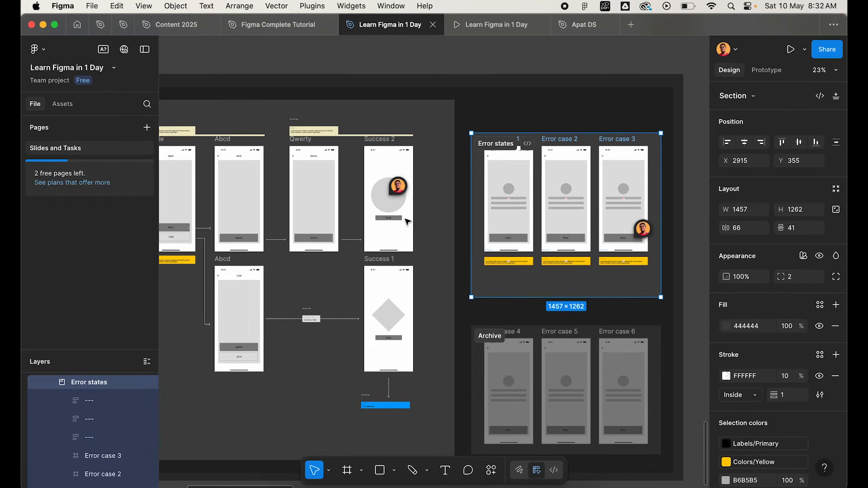
pyautogui.scroll(3, 407, 220)
pyautogui.hscroll(-2, 407, 220)
pyautogui.click(445, 90)
pyautogui.scroll(5, 458, 214)
pyautogui.click(450, 195)
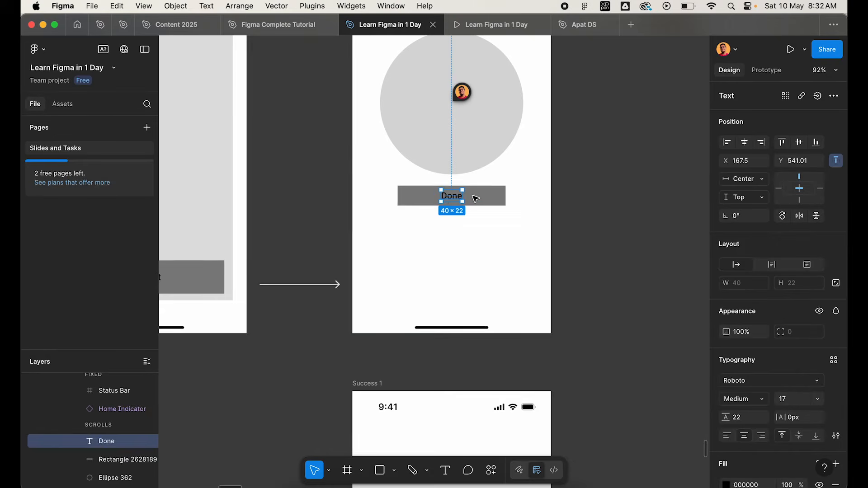
# Place a short arrow pointing right beside the Done button of the Success 2 screen, just outside its edge.
pyautogui.scroll(-3, 486, 203)
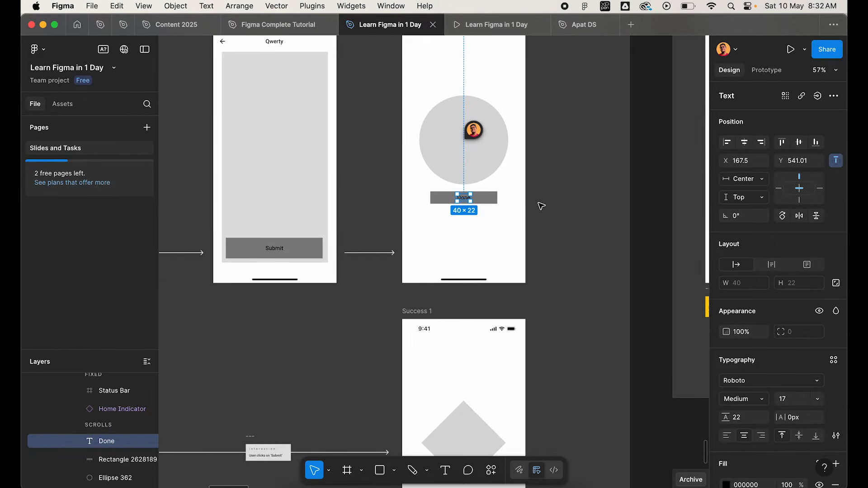
pyautogui.scroll(-6, 541, 206)
pyautogui.scroll(-3, 334, 223)
pyautogui.hscroll(2, 335, 223)
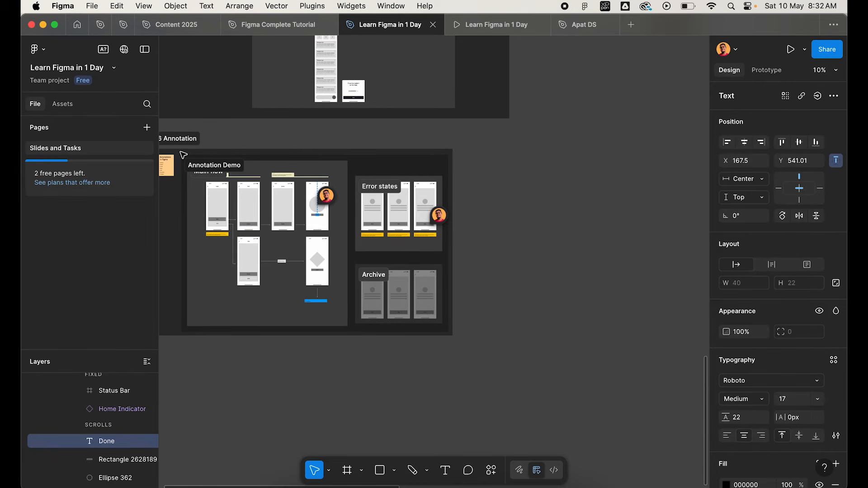
pyautogui.scroll(8, 283, 240)
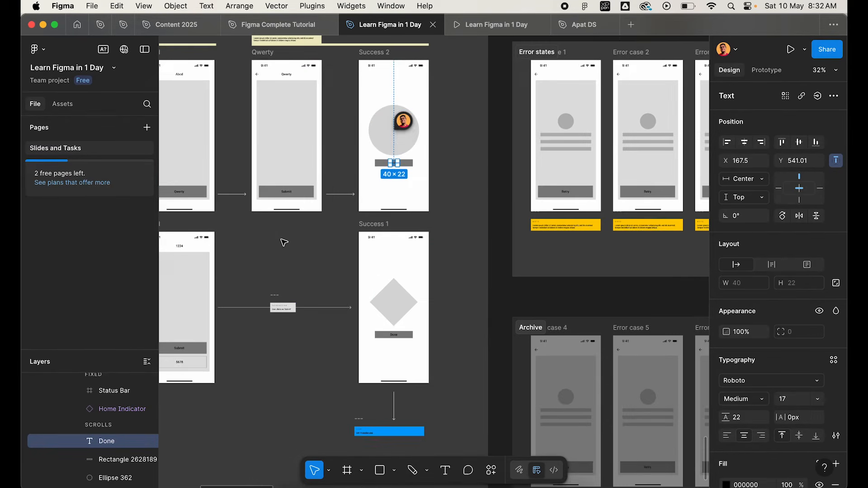
pyautogui.click(521, 265)
pyautogui.scroll(4, 456, 281)
pyautogui.moveTo(216, 362); pyautogui.dragTo(519, 273)
pyautogui.scroll(-3, 513, 314)
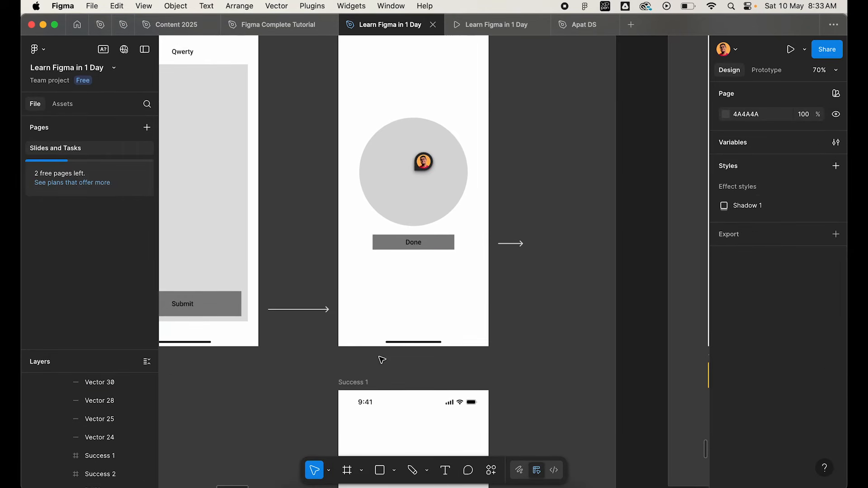
# Copy the blue link note from under Success 1 to the tip of the arrow beside Success 2 and narrow it to about 138 wide.
pyautogui.scroll(-4, 383, 359)
pyautogui.scroll(-3, 386, 359)
pyautogui.scroll(-1, 355, 446)
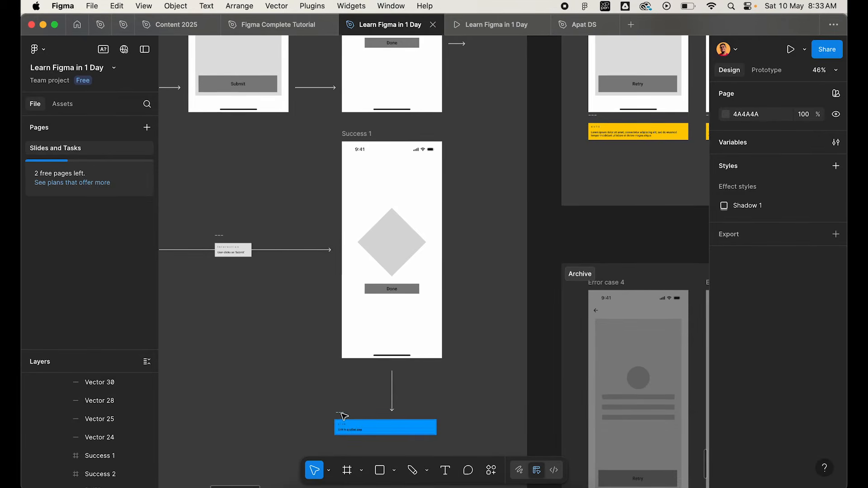
pyautogui.moveTo(342, 414); pyautogui.dragTo(469, 112)
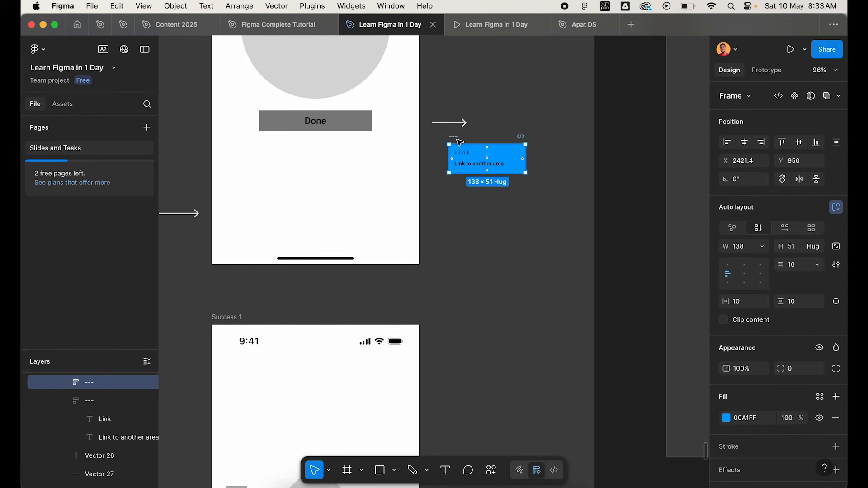
pyautogui.moveTo(459, 142); pyautogui.dragTo(490, 106)
pyautogui.click(523, 209)
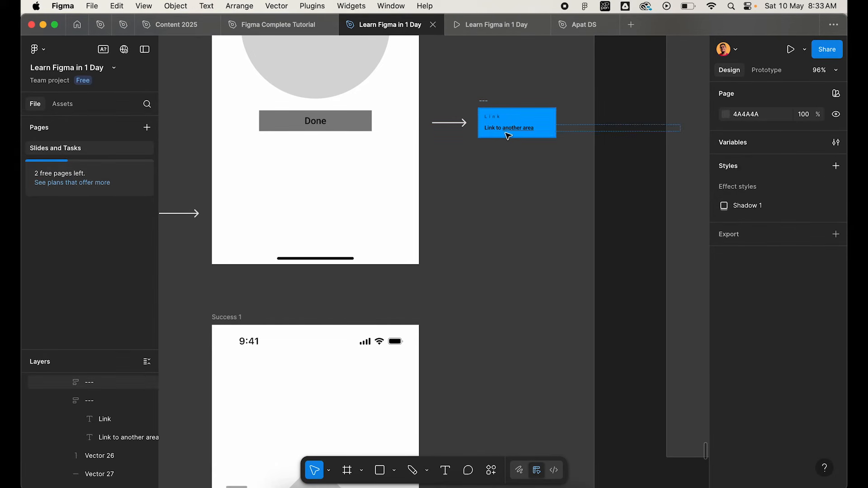
# Follow the "another area" link in the note beside Success 2, and review the whole Annotation Demo section.
pyautogui.scroll(5, 518, 133)
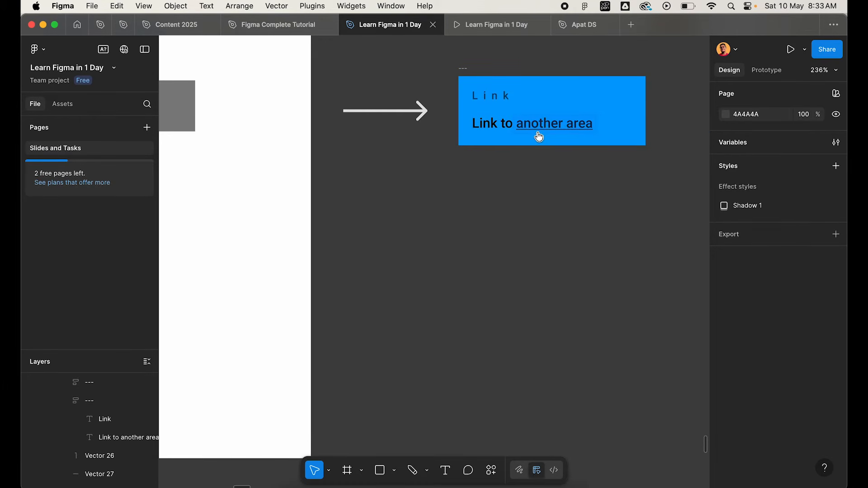
pyautogui.click(538, 133)
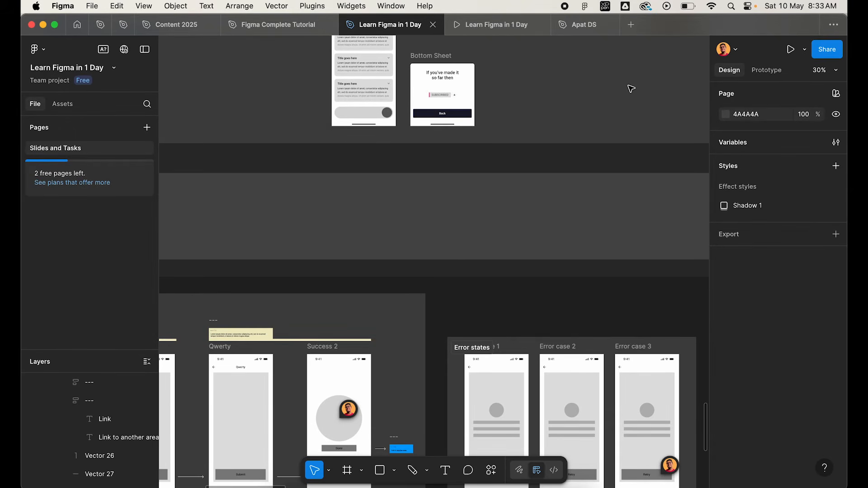
pyautogui.scroll(5, 443, 365)
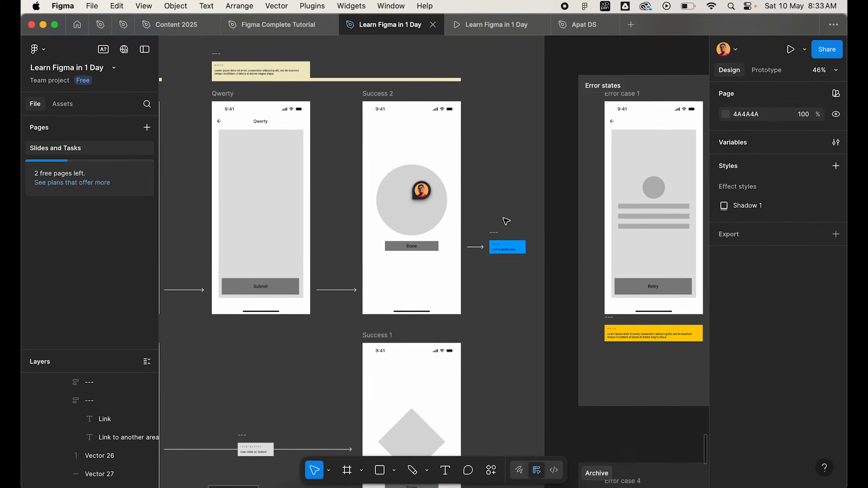
pyautogui.scroll(-3, 506, 221)
pyautogui.scroll(-3, 506, 221)
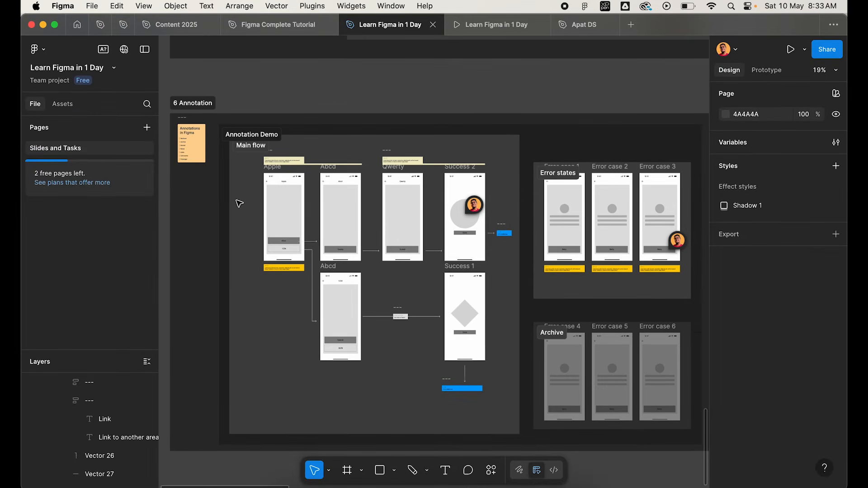
pyautogui.scroll(3, 281, 215)
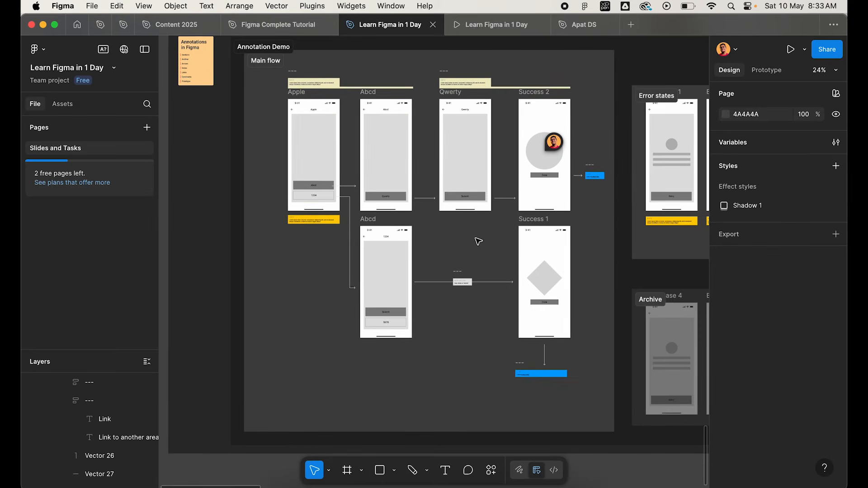
pyautogui.scroll(-3, 479, 240)
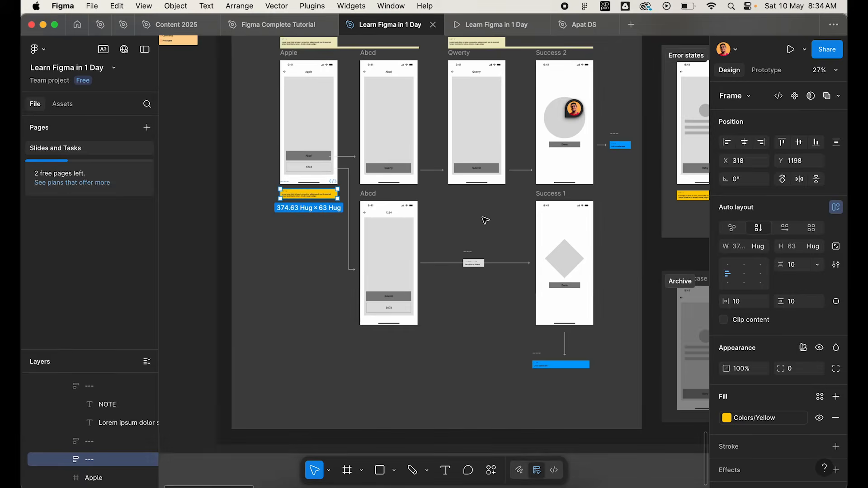
# Inspect the yellow note under the Apple screen and the blue link note beside the Success 2 screen.
pyautogui.hscroll(3, 485, 221)
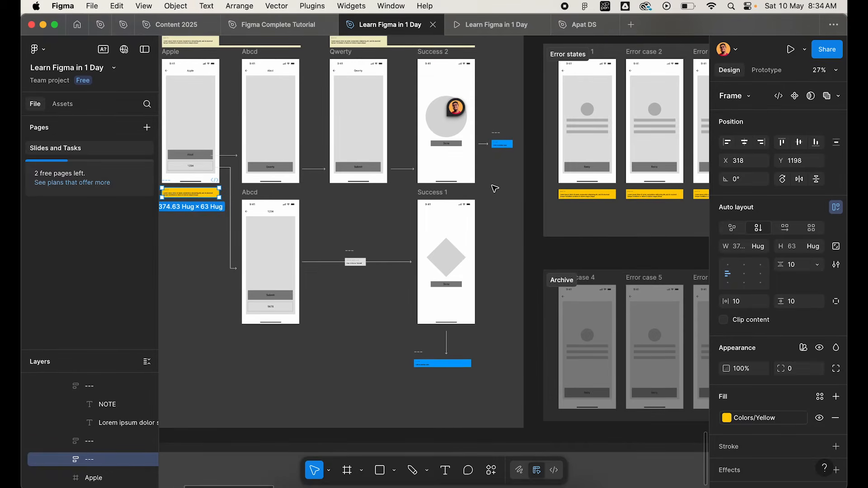
pyautogui.click(494, 188)
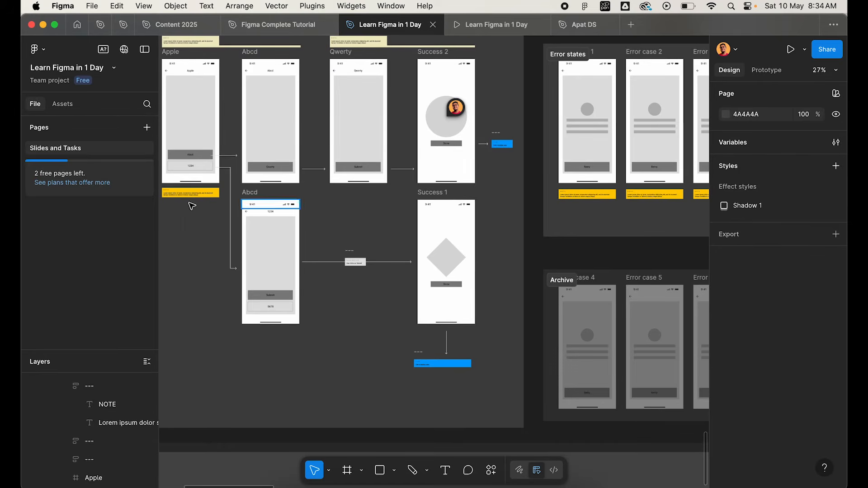
pyautogui.click(167, 187)
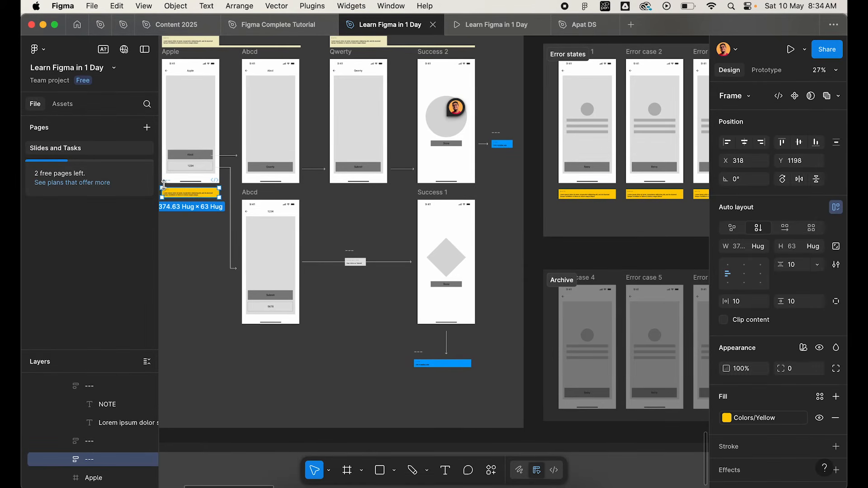
pyautogui.click(498, 135)
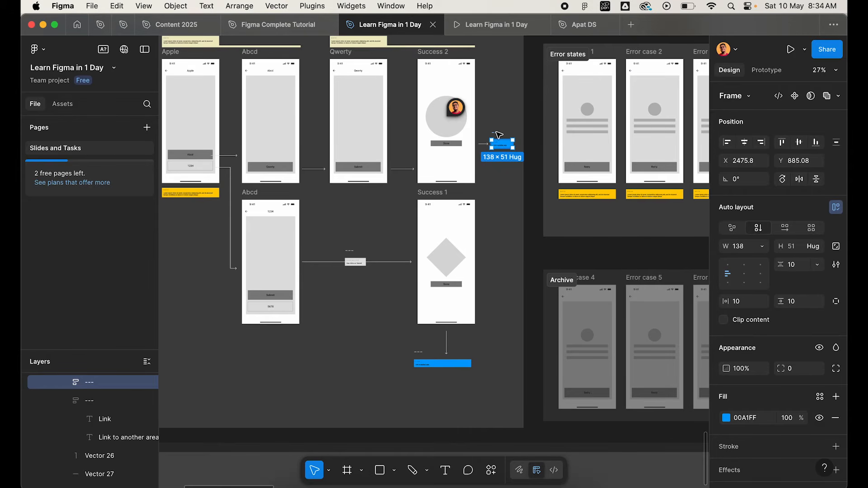
# Examine the Error case 1 screen and its content frame in the Error states section.
pyautogui.scroll(-3, 501, 196)
pyautogui.hscroll(3, 321, 142)
pyautogui.scroll(3, 320, 142)
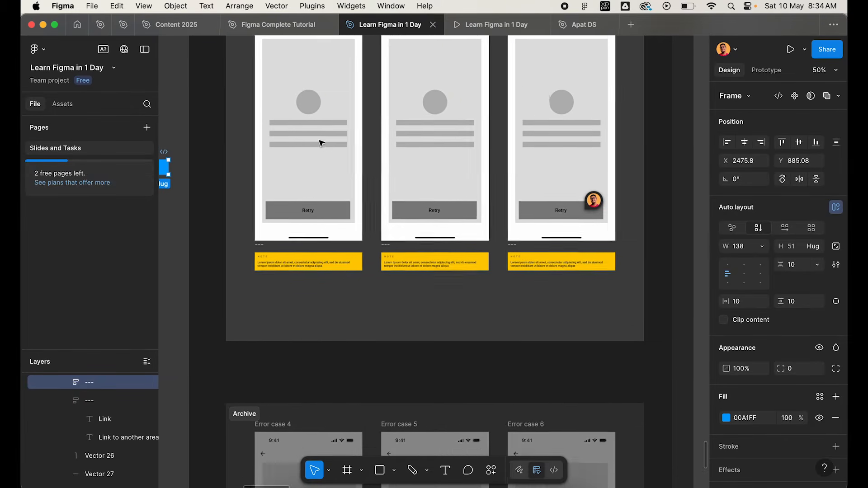
pyautogui.click(279, 52)
pyautogui.scroll(3, 302, 265)
pyautogui.scroll(2, 301, 266)
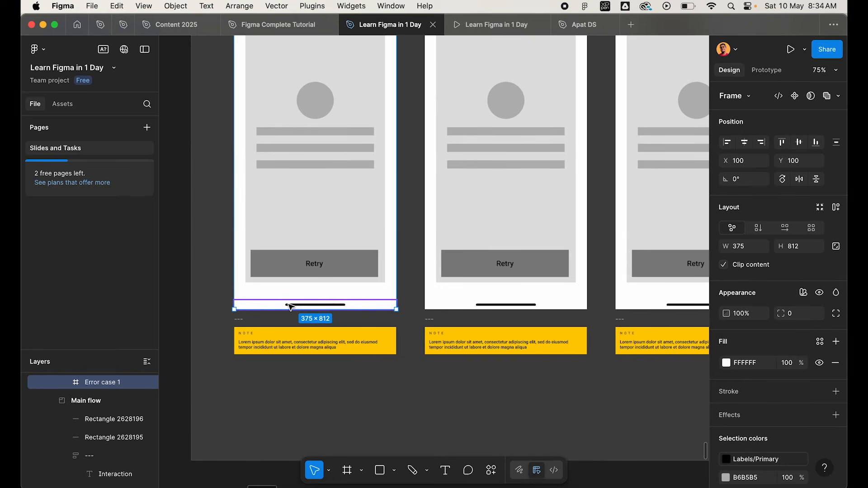
pyautogui.click(305, 160)
pyautogui.scroll(2, 305, 159)
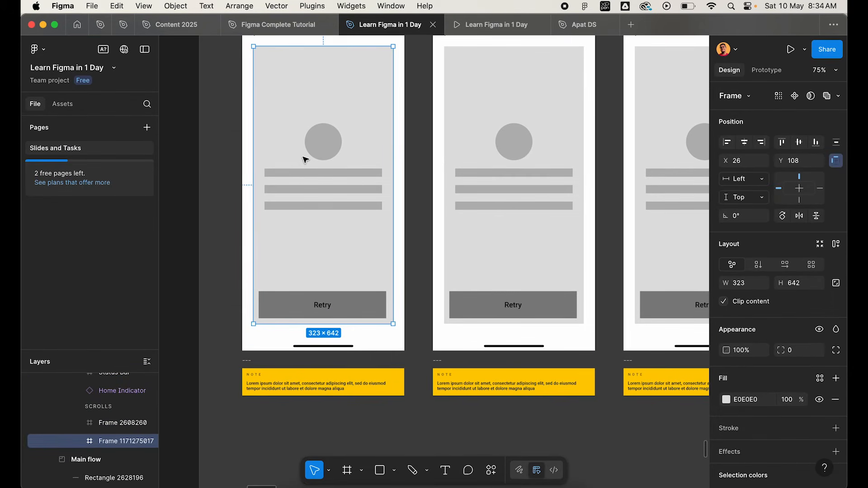
pyautogui.scroll(6, 262, 398)
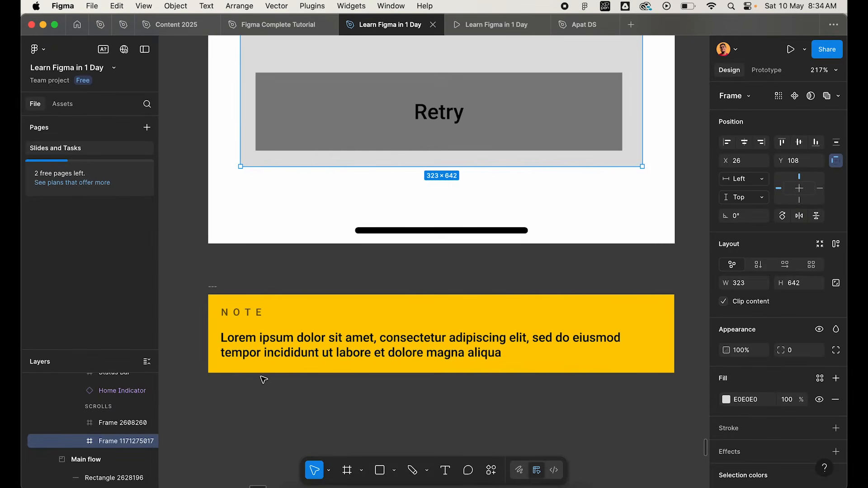
# Inspect the text of the yellow notes under the Error case 1 and Error case 2 screens.
pyautogui.click(265, 350)
pyautogui.scroll(-6, 265, 351)
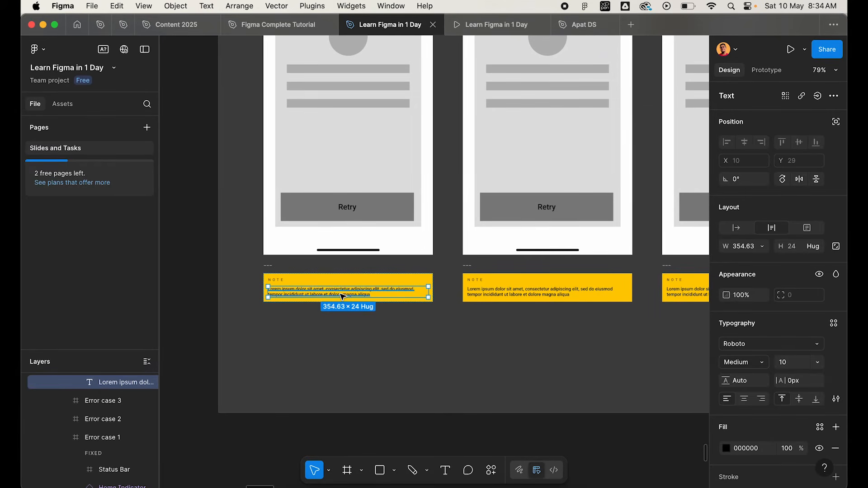
pyautogui.hscroll(4, 342, 297)
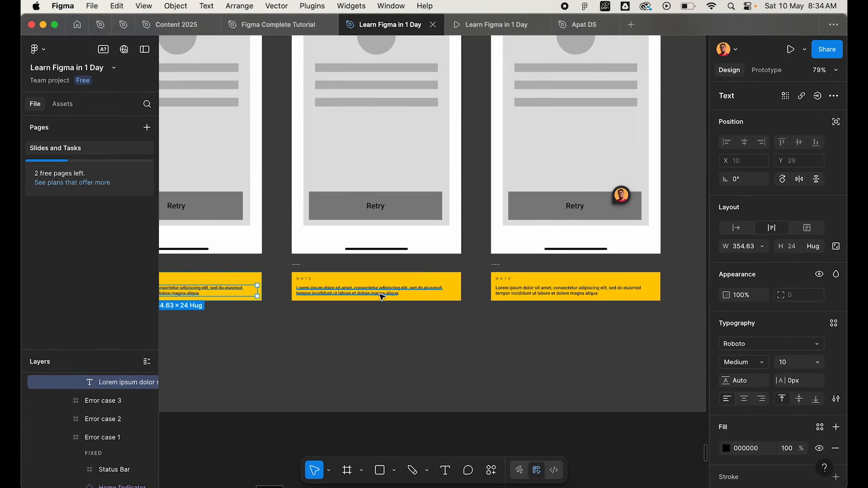
pyautogui.click(381, 296)
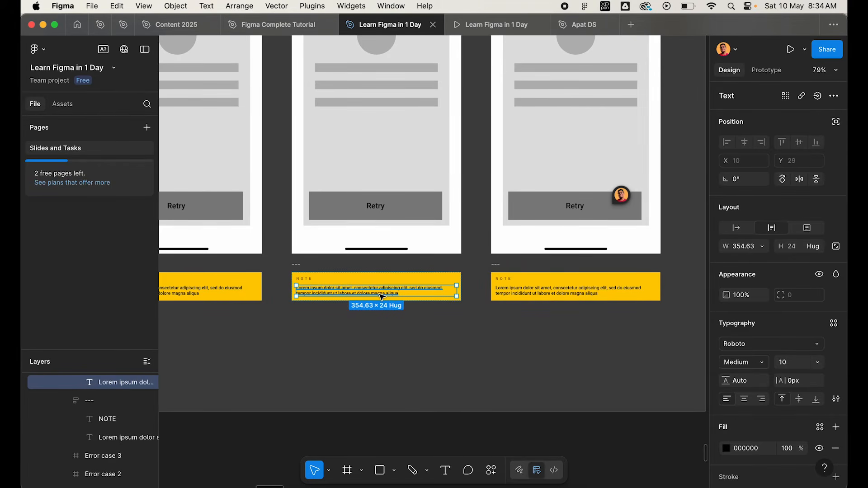
pyautogui.hscroll(-3, 382, 297)
pyautogui.scroll(1, 382, 296)
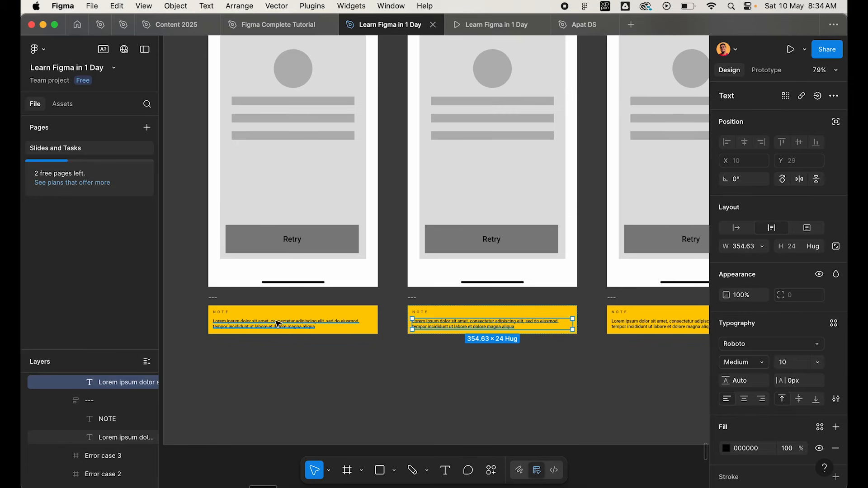
pyautogui.click(278, 322)
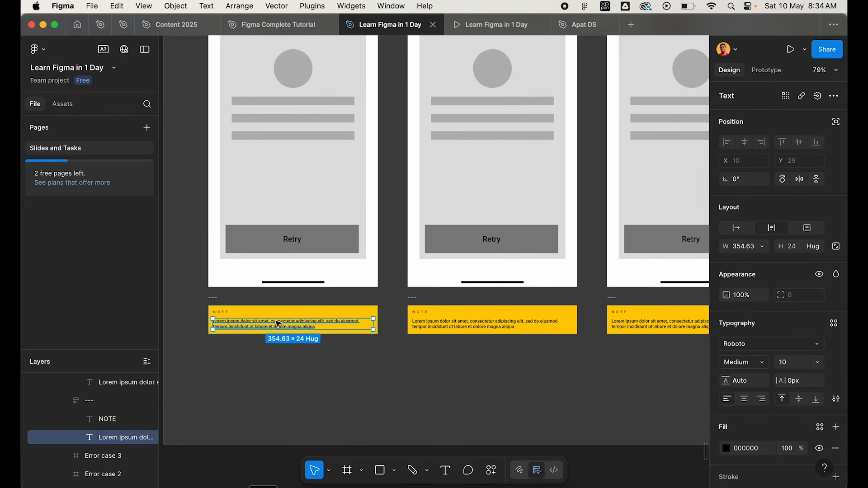
# Inspect the text of the yellow notes under the Error case 2 and Error case 3 screens, and clear the selection.
pyautogui.click(470, 324)
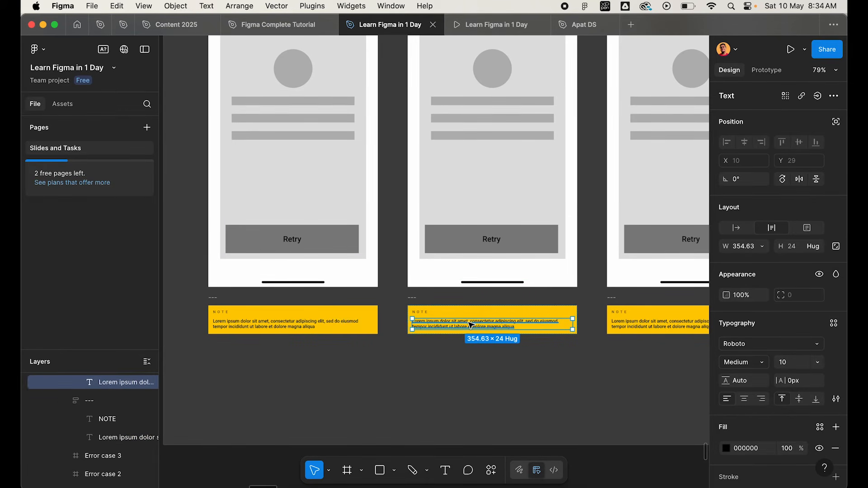
pyautogui.hscroll(5, 472, 325)
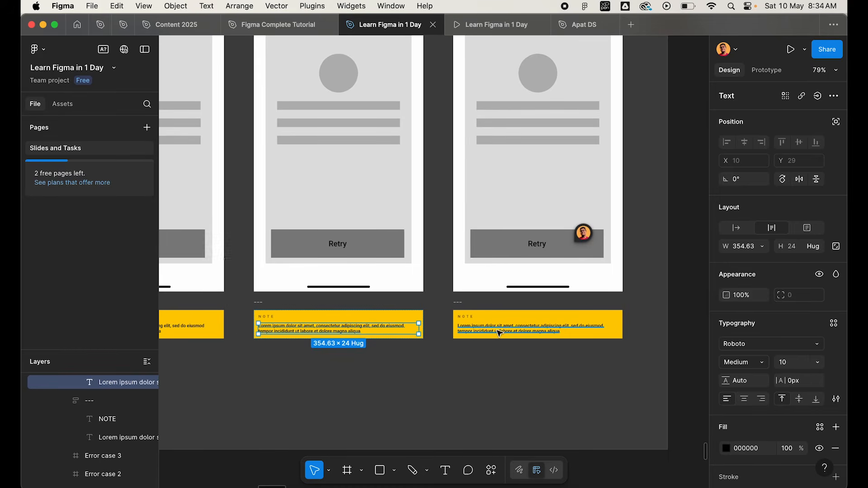
pyautogui.click(502, 333)
pyautogui.scroll(2, 515, 332)
pyautogui.hscroll(1, 515, 331)
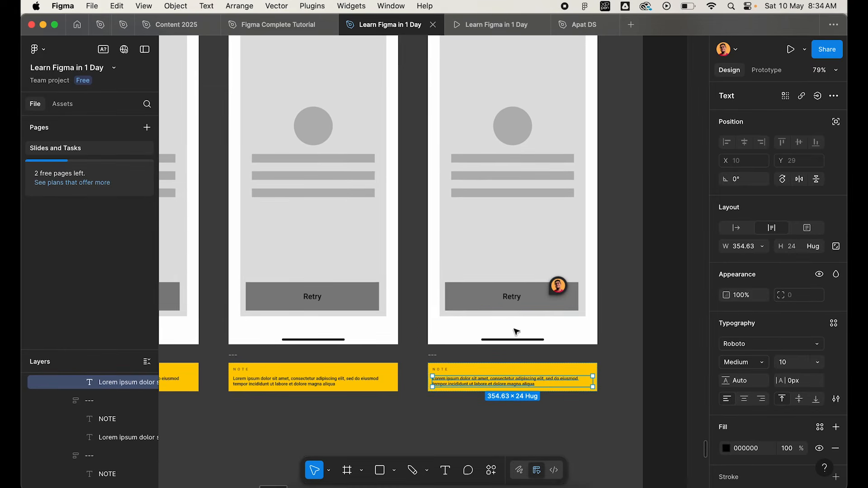
pyautogui.scroll(-5, 526, 241)
pyautogui.scroll(4, 502, 280)
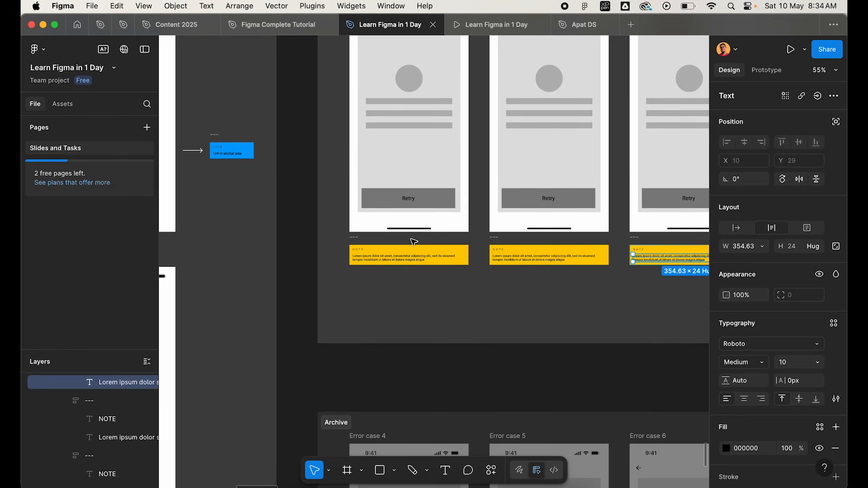
pyautogui.click(461, 244)
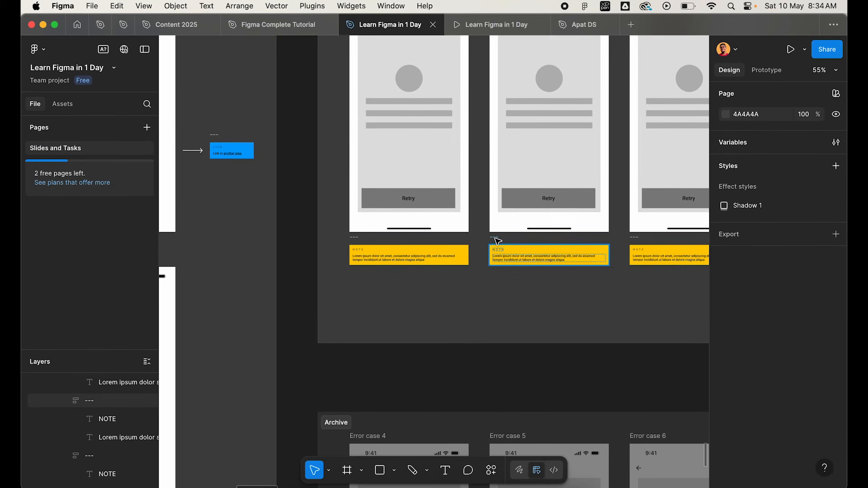
# Review the screens, arrows and notes of the Main flow section in the Annotation Demo.
pyautogui.scroll(-4, 497, 241)
pyautogui.hscroll(-3, 497, 242)
pyautogui.scroll(2, 497, 242)
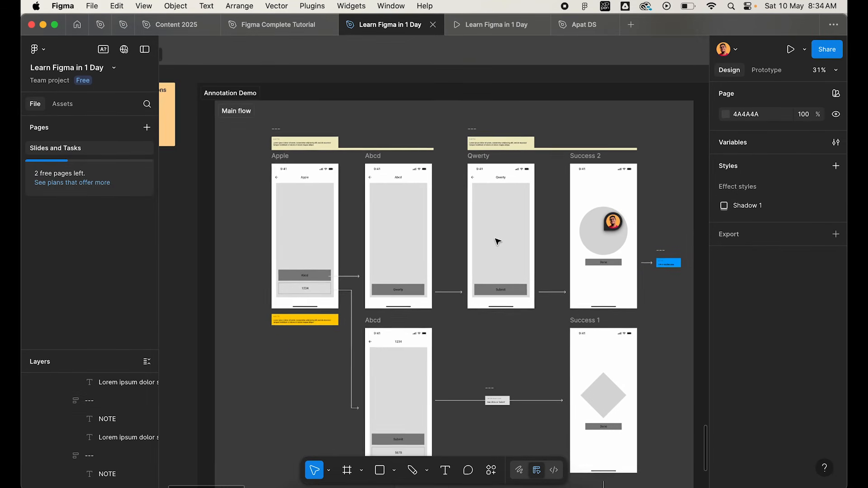
pyautogui.hscroll(-4, 498, 242)
pyautogui.scroll(2, 498, 241)
pyautogui.scroll(-3, 497, 241)
pyautogui.hscroll(1, 498, 242)
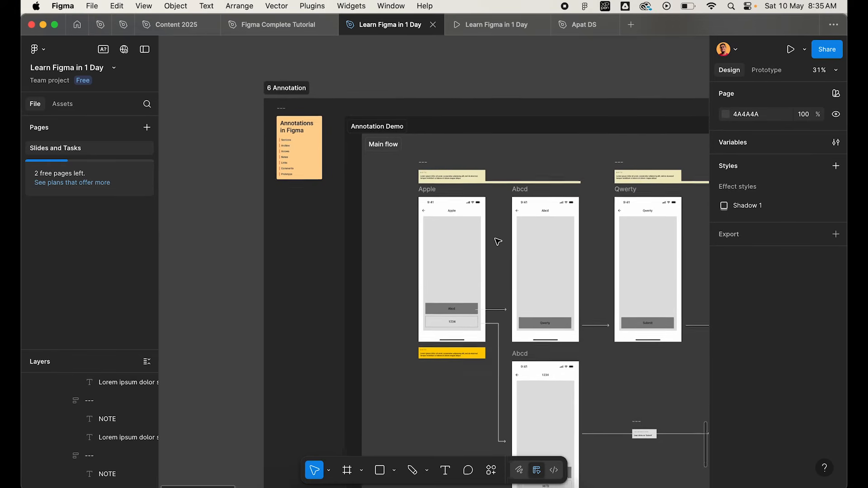
pyautogui.scroll(-3, 498, 242)
pyautogui.hscroll(3, 498, 242)
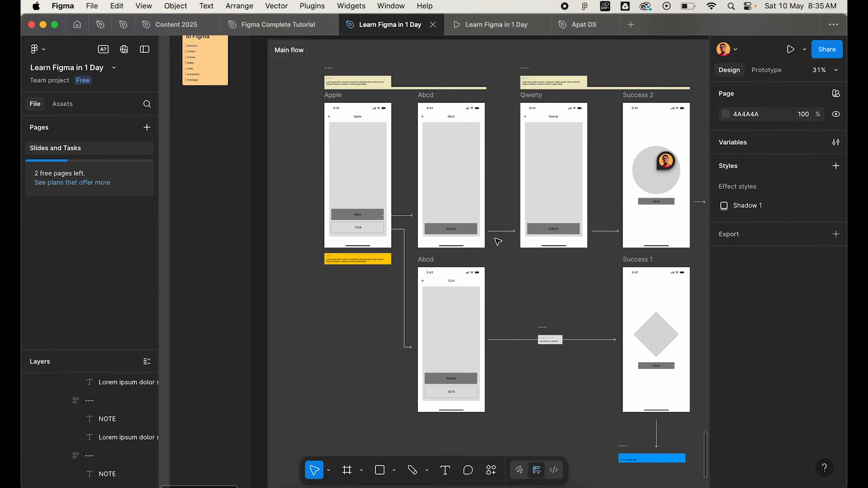
# Select the Prototype entry in the Annotations in Figma list beside the Annotation Demo.
pyautogui.hscroll(-3, 229, 85)
pyautogui.scroll(2, 229, 85)
pyautogui.scroll(5, 229, 85)
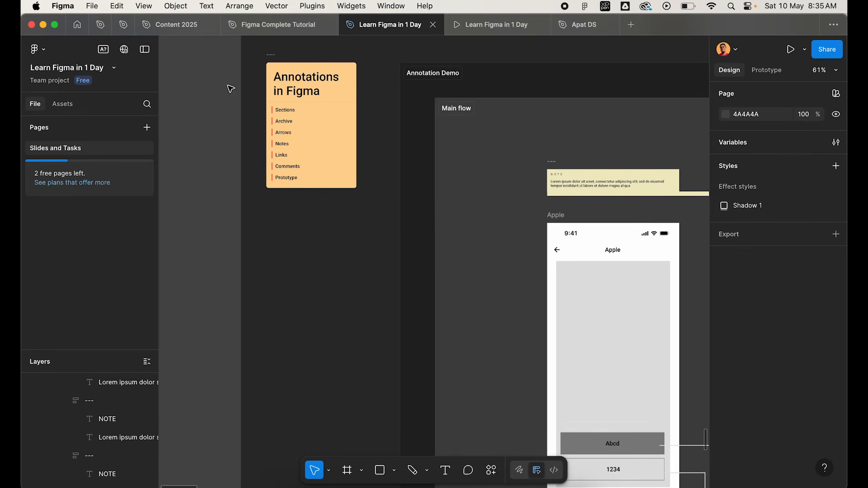
pyautogui.scroll(1, 254, 134)
pyautogui.doubleClick(260, 238)
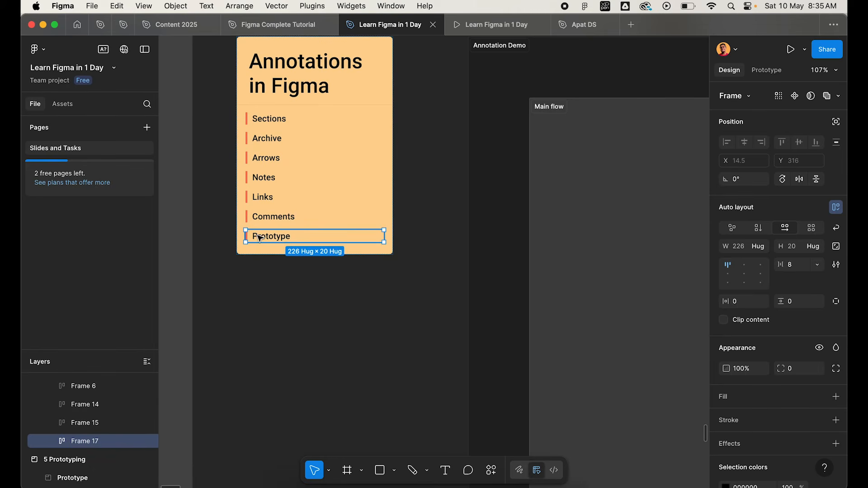
# Compare the 5 Prototyping section with the 6 Annotation section on the canvas.
pyautogui.scroll(-5, 260, 239)
pyautogui.scroll(-4, 260, 239)
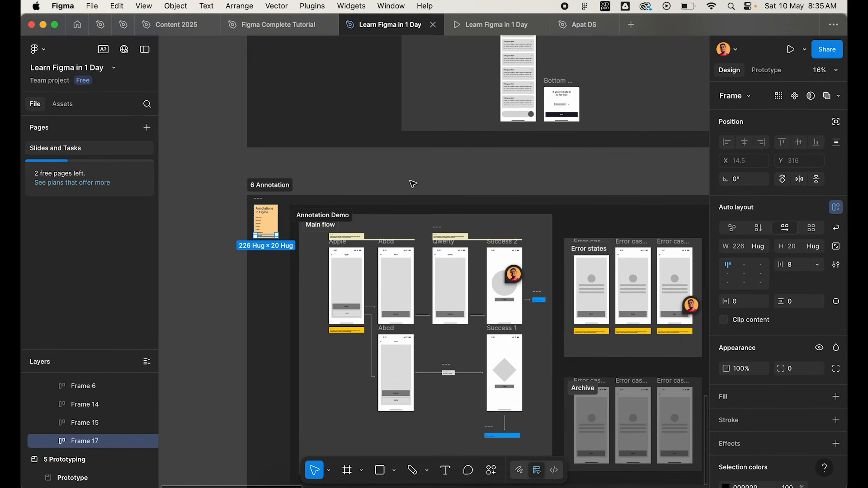
pyautogui.scroll(5, 413, 184)
pyautogui.hscroll(4, 413, 183)
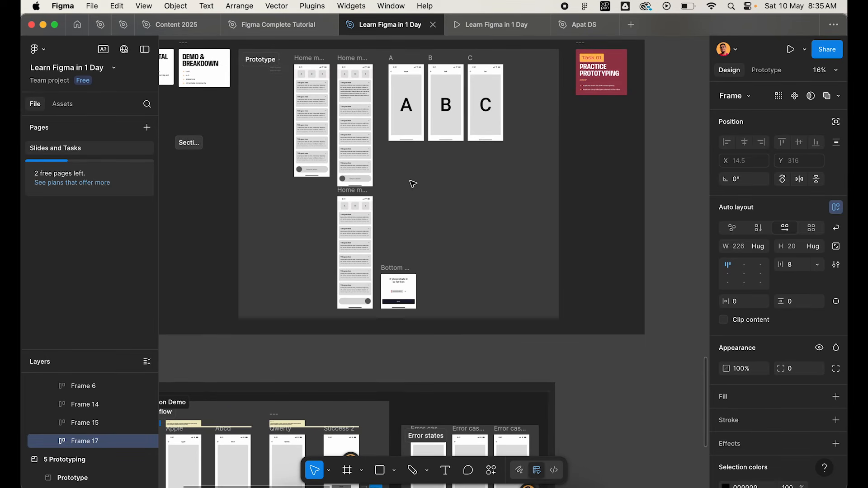
pyautogui.scroll(-2, 412, 184)
pyautogui.scroll(-1, 413, 183)
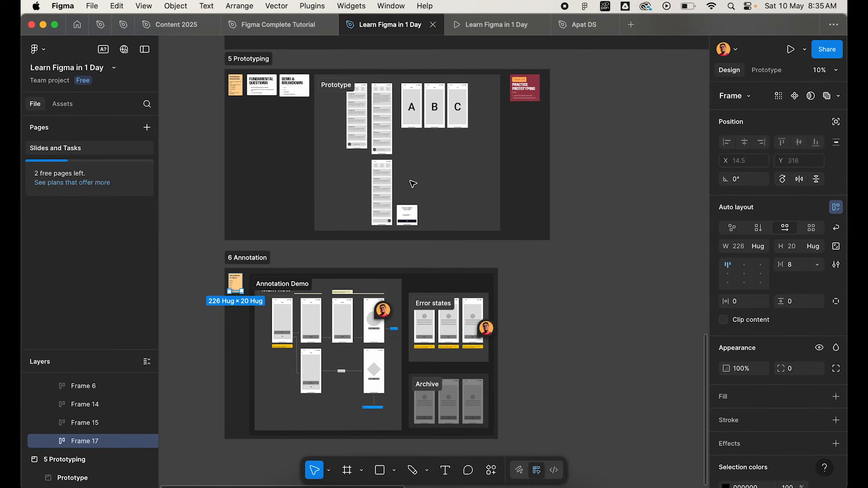
# Examine the Annotation Demo up close, focusing on the screens of the Main flow.
pyautogui.scroll(4, 306, 346)
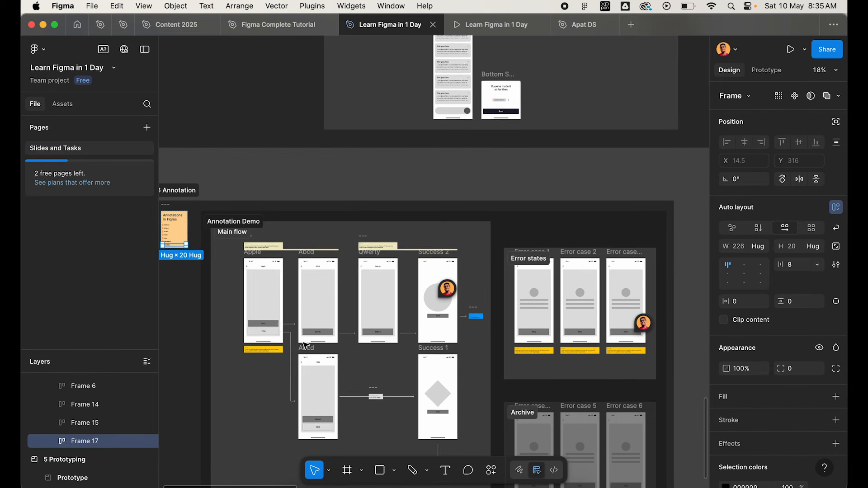
pyautogui.scroll(1, 305, 345)
pyautogui.scroll(2, 305, 345)
pyautogui.scroll(3, 480, 135)
pyautogui.scroll(-8, 480, 135)
pyautogui.scroll(-4, 482, 137)
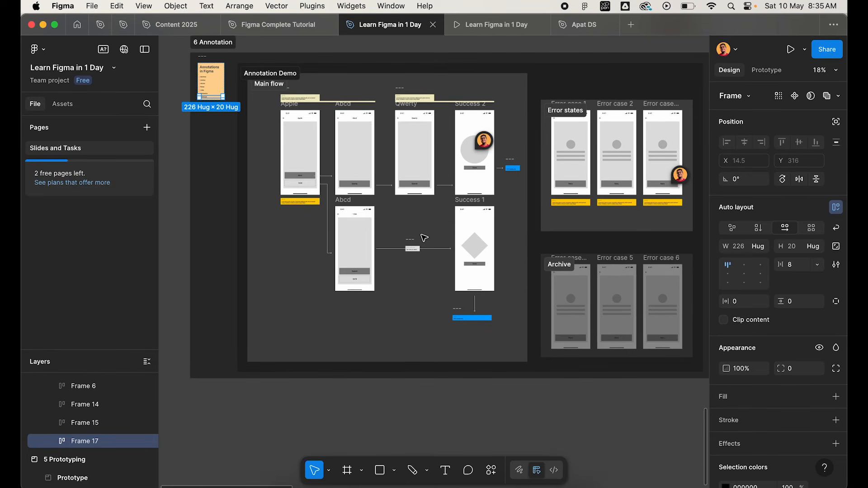
pyautogui.scroll(5, 290, 207)
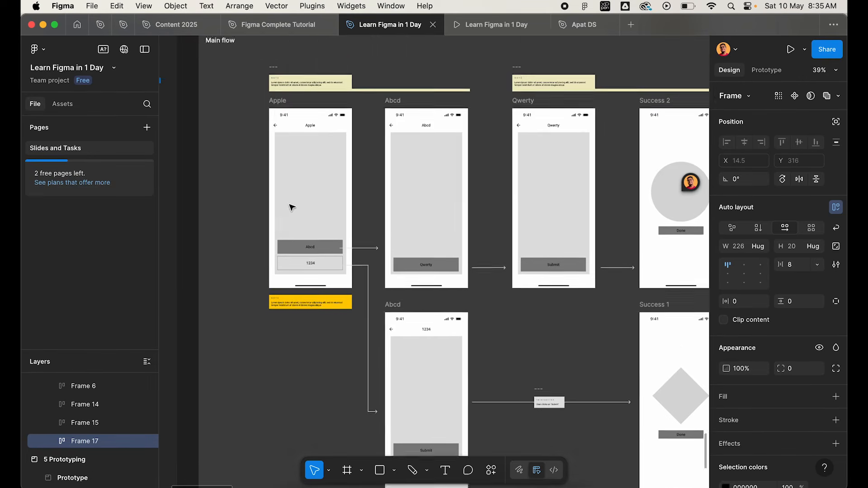
# Hide the interface and look over the Main flow, Error states and Archive sections on the full canvas.
pyautogui.press('super+backslash')
pyautogui.scroll(-4, 321, 289)
pyautogui.hscroll(5, 322, 289)
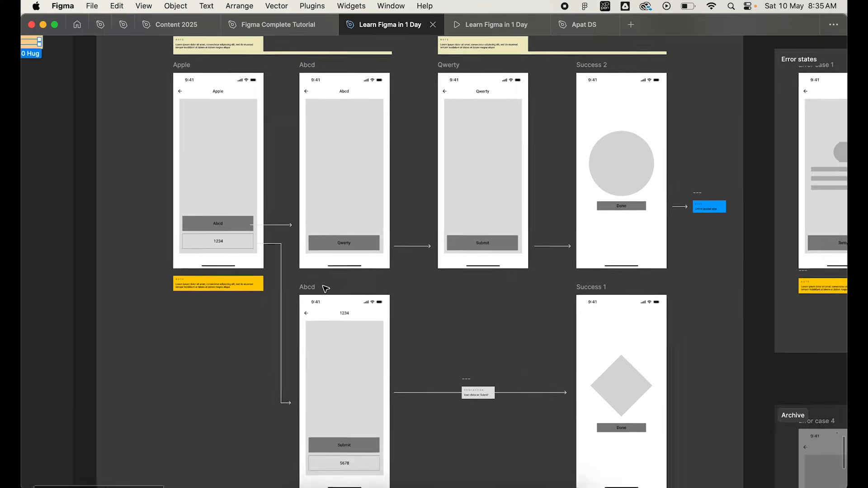
pyautogui.scroll(3, 326, 289)
pyautogui.hscroll(-2, 326, 289)
pyautogui.scroll(-1, 325, 288)
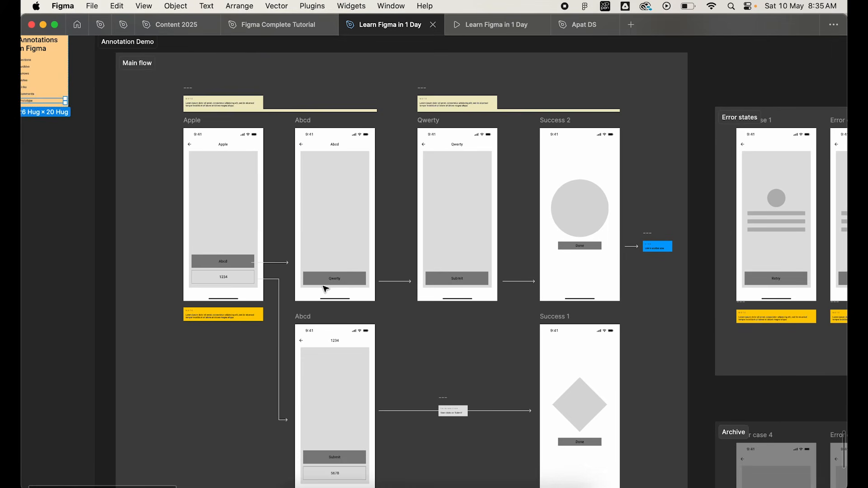
pyautogui.scroll(-2, 325, 289)
pyautogui.hscroll(1, 325, 289)
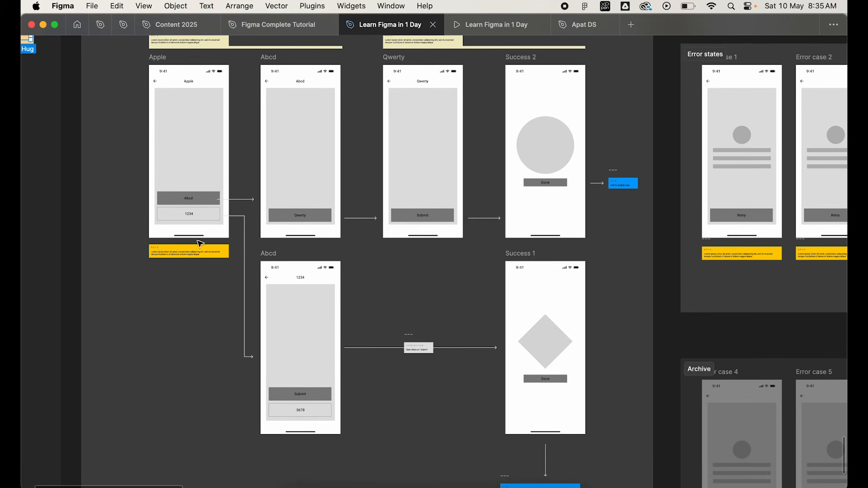
pyautogui.hotkey('shift', '1')
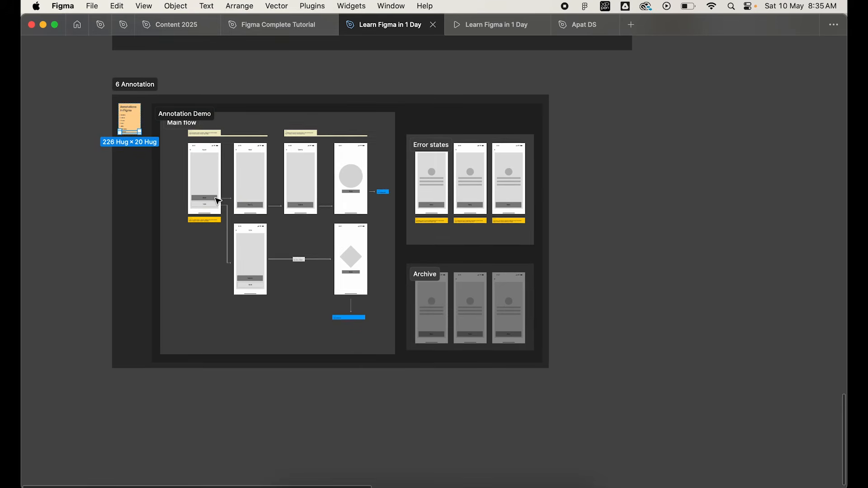
# Look at the Main flow screens and the A, B and C screens in the Prototype section.
pyautogui.scroll(6, 221, 218)
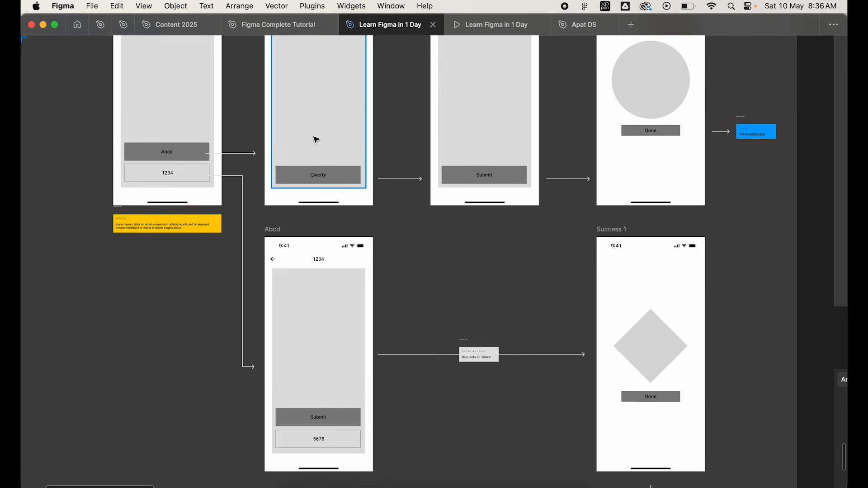
pyautogui.hscroll(4, 459, 204)
pyautogui.scroll(-4, 459, 203)
pyautogui.scroll(10, 459, 203)
pyautogui.scroll(4, 459, 204)
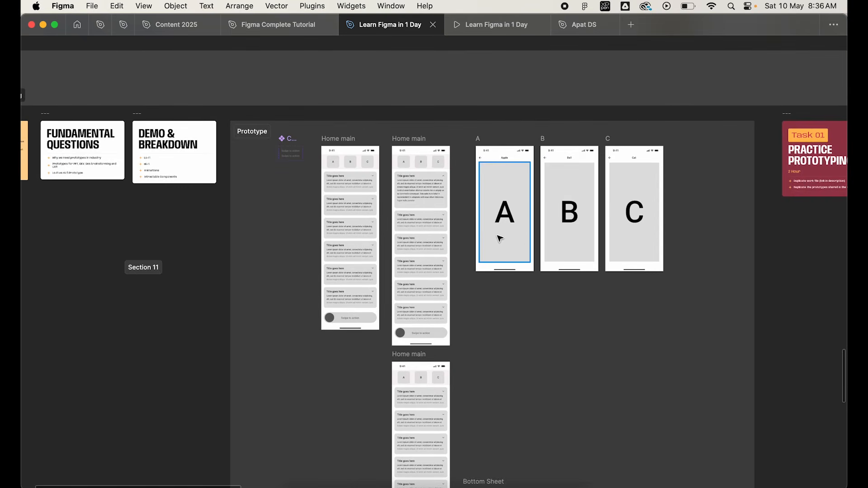
pyautogui.scroll(5, 498, 238)
pyautogui.scroll(3, 498, 238)
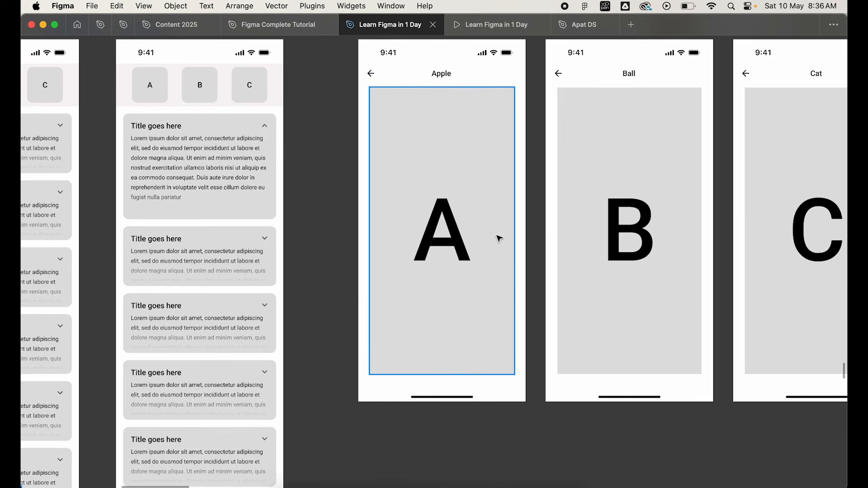
# Inspect the grey content area of screen A beside screens B and C in the Prototype section.
pyautogui.scroll(2, 499, 238)
pyautogui.hscroll(3, 499, 238)
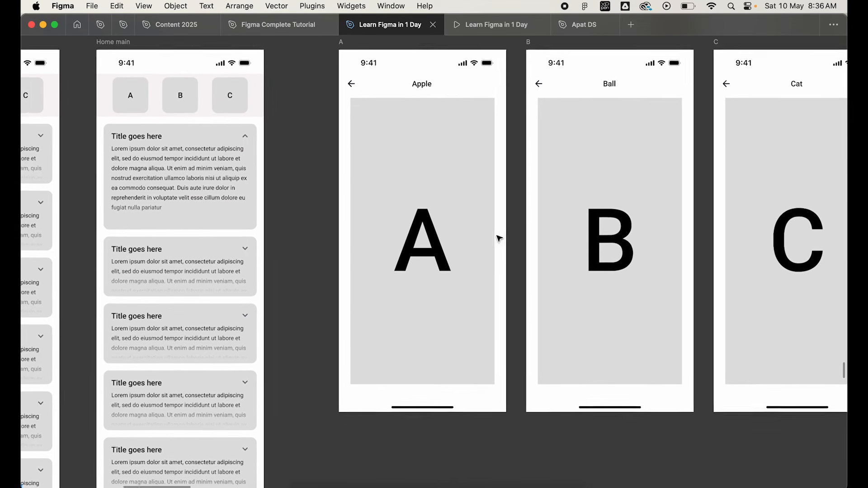
pyautogui.click(411, 167)
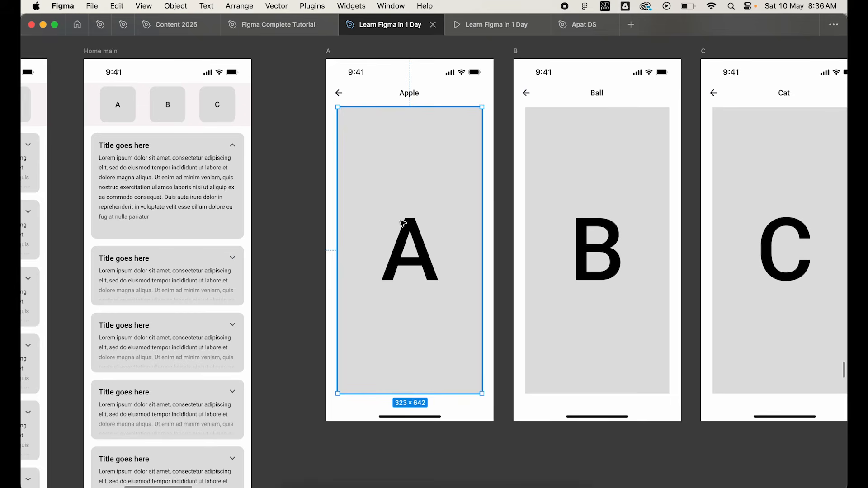
pyautogui.click(566, 193)
pyautogui.hscroll(3, 569, 193)
pyautogui.click(344, 169)
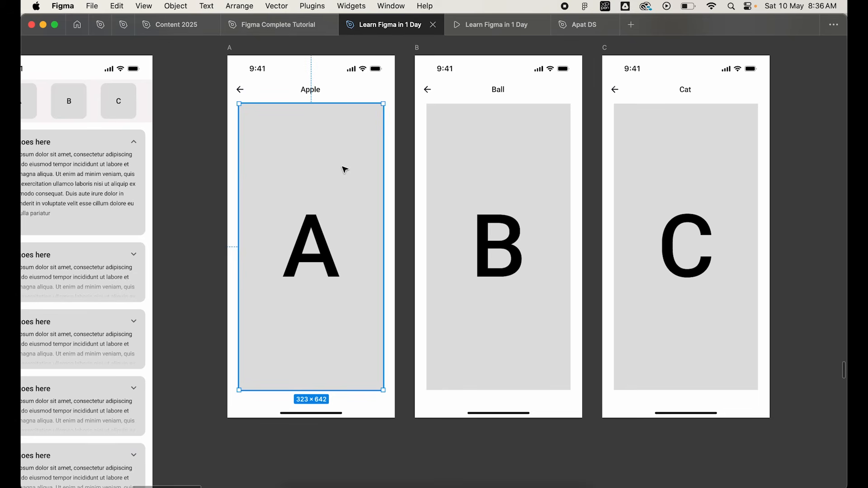
# Return to the Main flow section and inspect the arrow from the Apple screen's Abcd button to the Abcd screen.
pyautogui.scroll(-5, 345, 169)
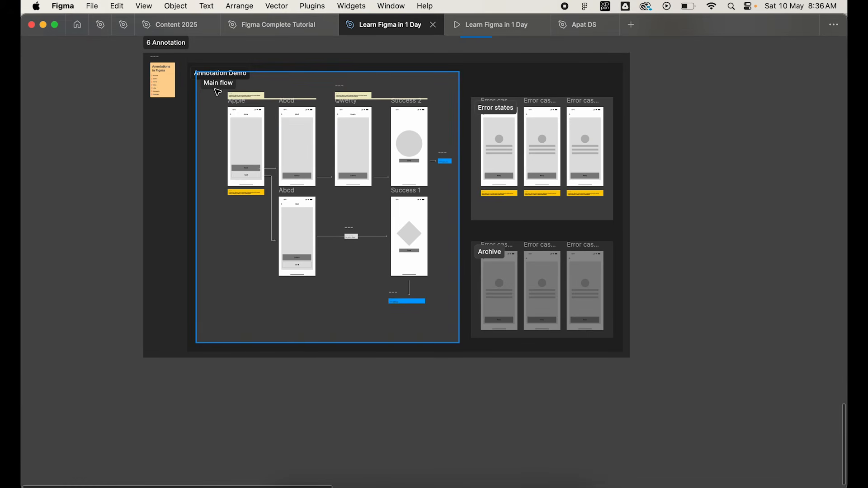
pyautogui.click(221, 98)
pyautogui.press('Escape')
pyautogui.scroll(5, 258, 145)
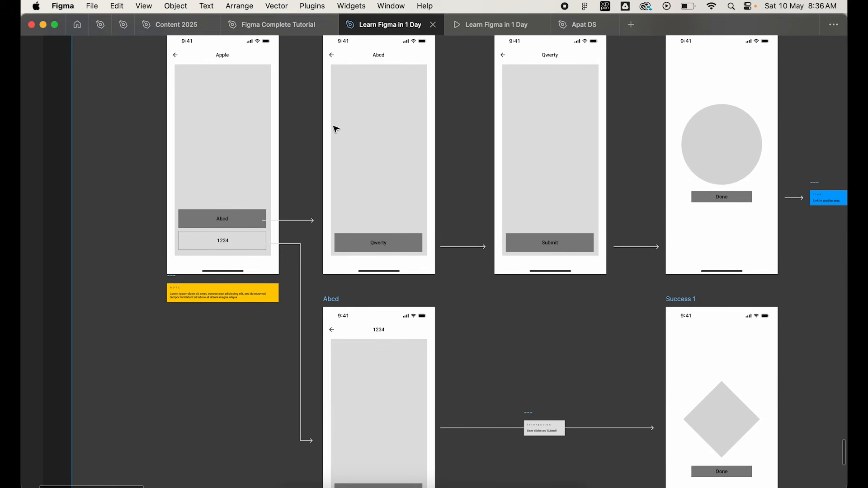
pyautogui.click(313, 221)
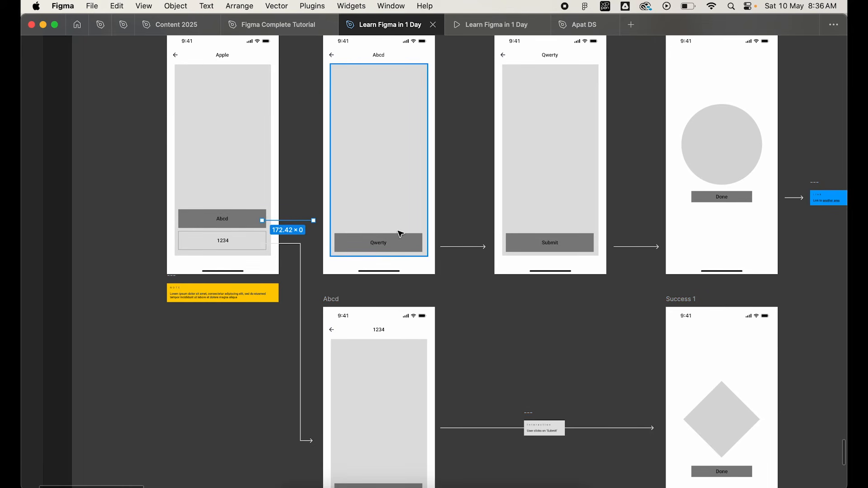
pyautogui.click(305, 267)
pyautogui.scroll(-5, 305, 266)
pyautogui.hscroll(10, 528, 231)
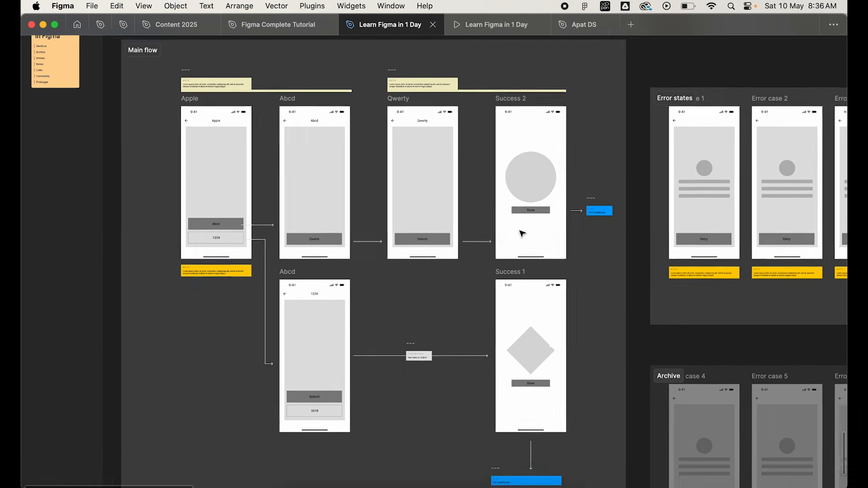
# Show the prototype connections of the Prototype section and preview the flow from the Home main starting point.
pyautogui.scroll(15, 522, 234)
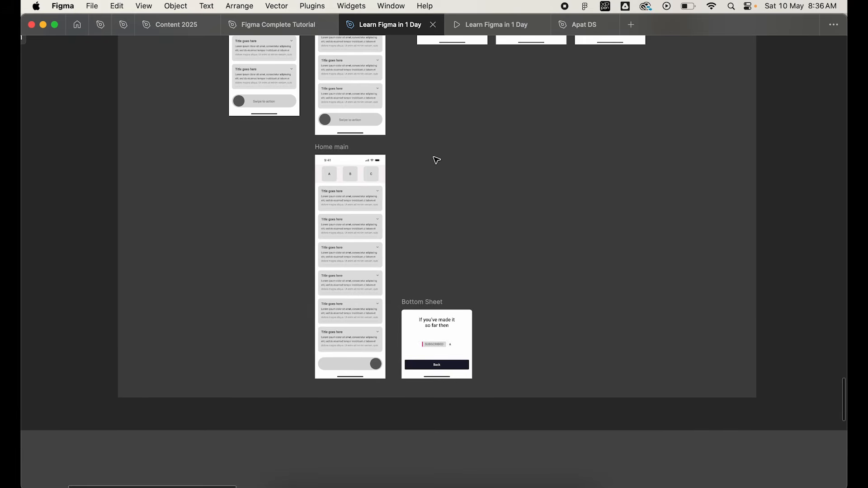
pyautogui.scroll(4, 436, 158)
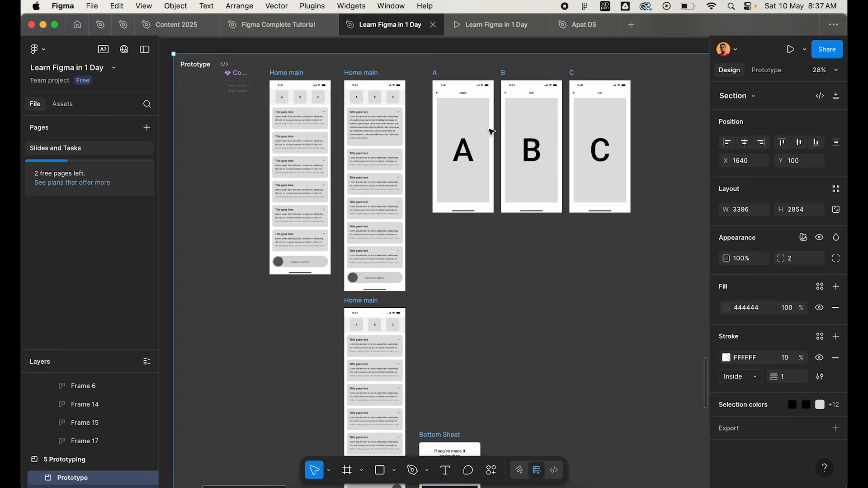
pyautogui.hscroll(-3, 490, 131)
pyautogui.click(766, 70)
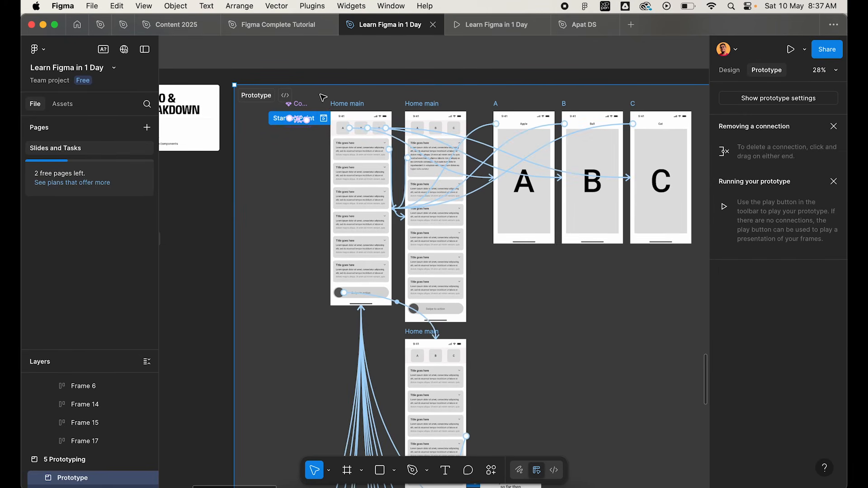
pyautogui.click(322, 119)
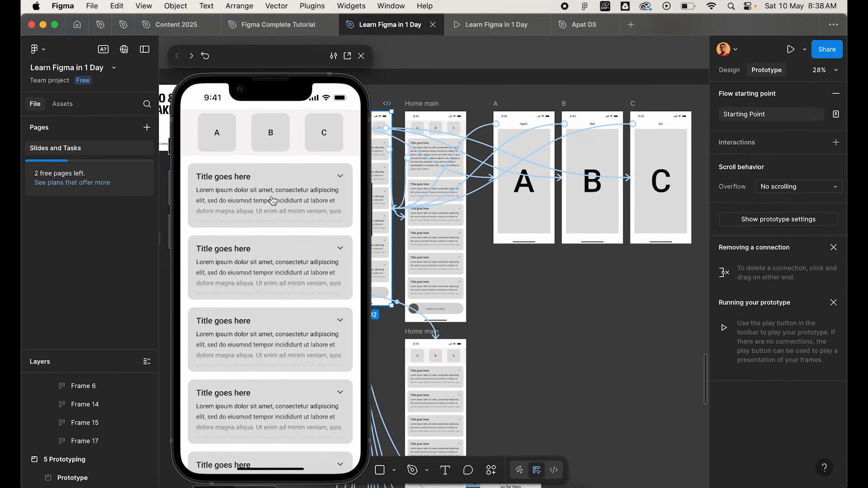
# Test expanding and collapsing the first "Title goes here" card in the prototype preview.
pyautogui.click(301, 204)
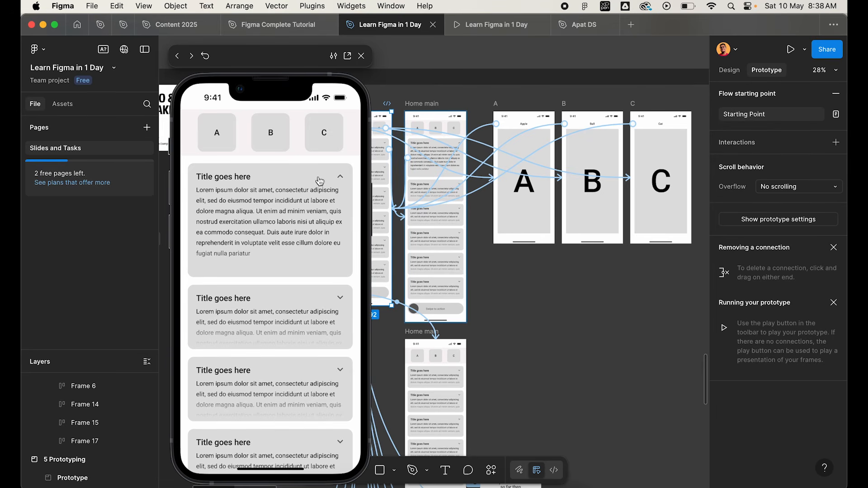
pyautogui.click(311, 193)
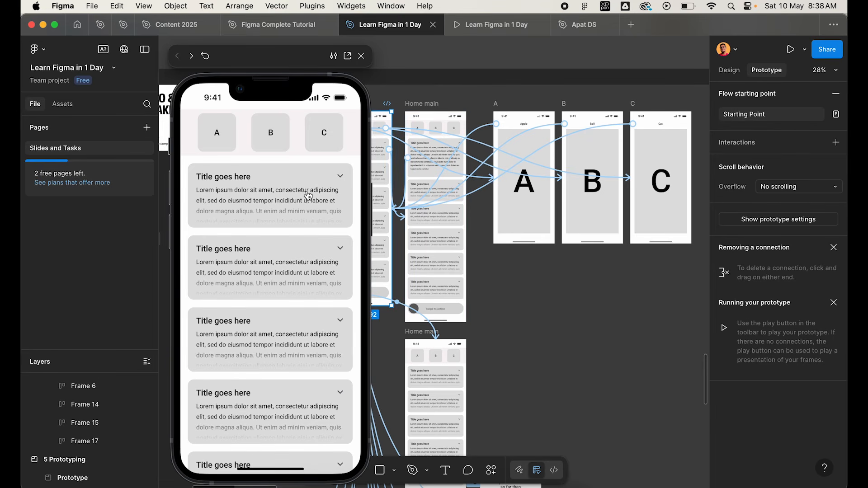
pyautogui.click(308, 195)
pyautogui.click(308, 196)
pyautogui.click(300, 200)
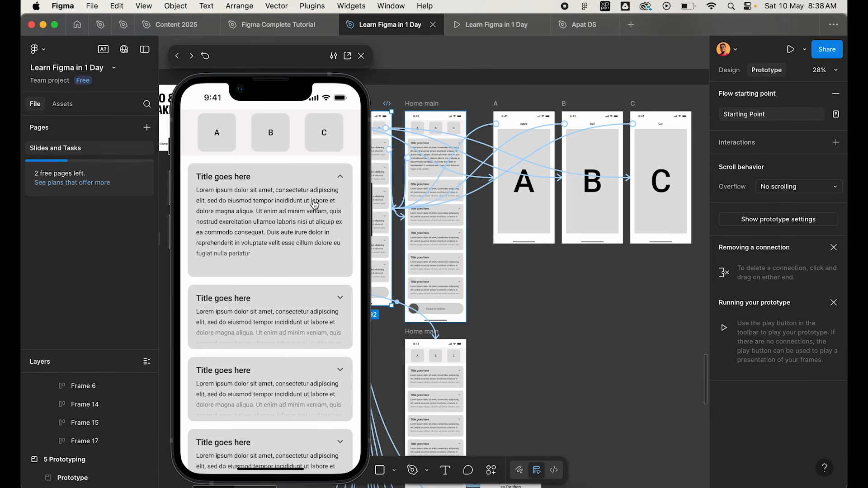
# Collapse the first "Title goes here" card in the prototype preview and try the "Swipe to action" slider below the cards.
pyautogui.scroll(-5, 473, 294)
pyautogui.scroll(-7, 477, 295)
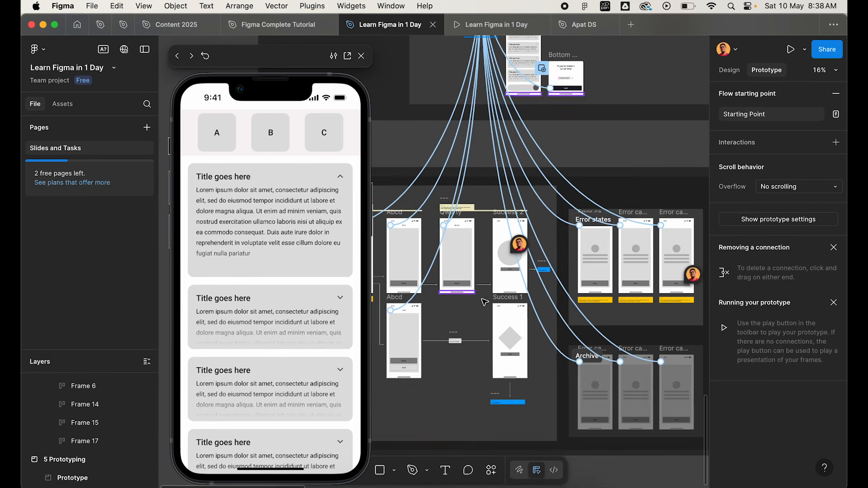
pyautogui.hscroll(-2, 461, 289)
pyautogui.scroll(6, 446, 192)
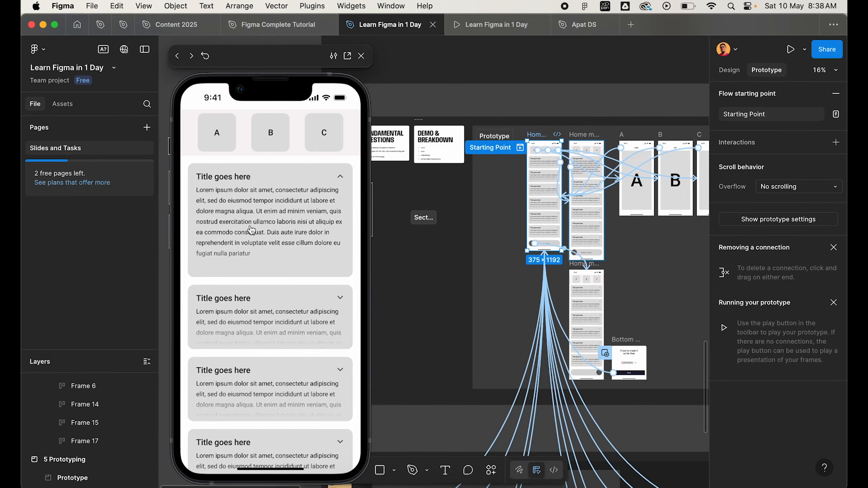
pyautogui.click(291, 187)
pyautogui.scroll(-3, 275, 312)
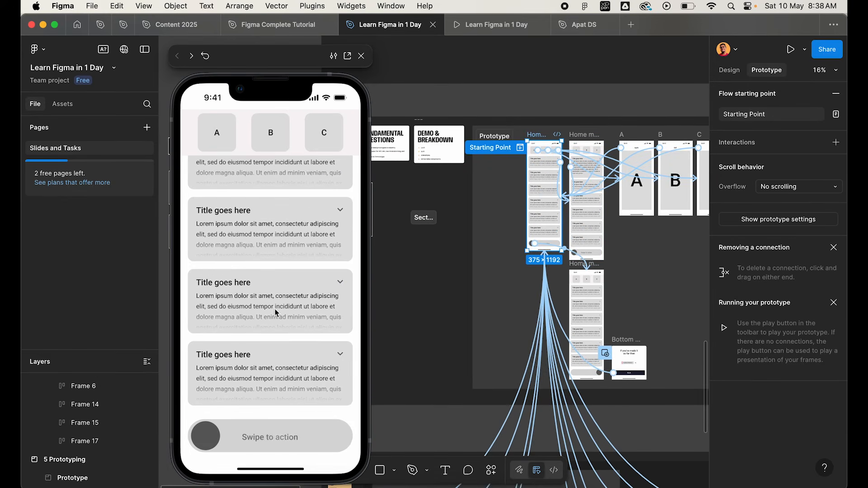
pyautogui.moveTo(205, 438)
pyautogui.mouseDown()
pyautogui.moveTo(274, 439)
pyautogui.moveTo(201, 438)
pyautogui.mouseUp()
pyautogui.scroll(-2, 268, 269)
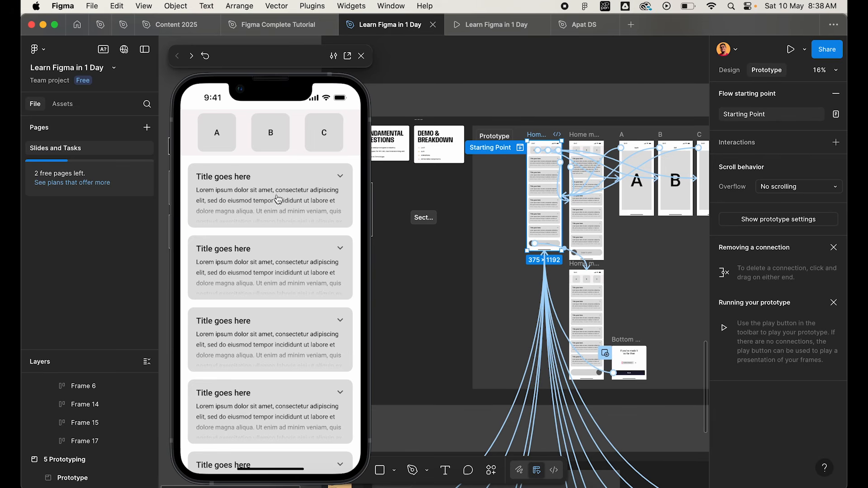
# Close the prototype preview and switch from prototyping back to design editing.
pyautogui.click(361, 56)
pyautogui.scroll(-2, 414, 279)
pyautogui.scroll(-1, 414, 279)
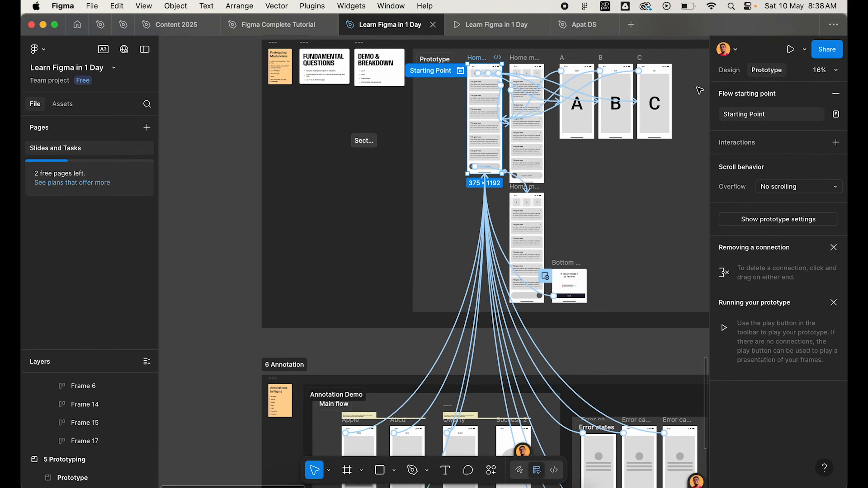
pyautogui.click(727, 71)
# Compare the screens, arrows and notes of the Main flow section with the screens in the Prototype section.
pyautogui.scroll(-5, 355, 256)
pyautogui.scroll(2, 355, 257)
pyautogui.scroll(5, 354, 257)
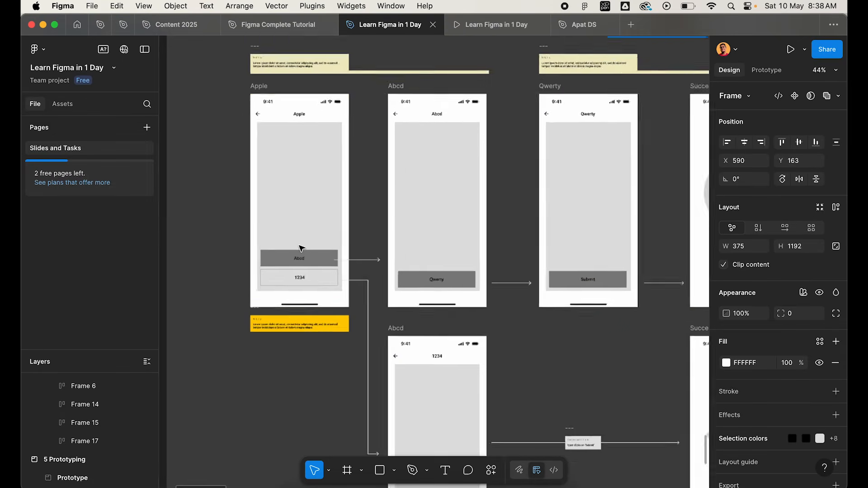
pyautogui.scroll(5, 356, 290)
pyautogui.scroll(-5, 356, 292)
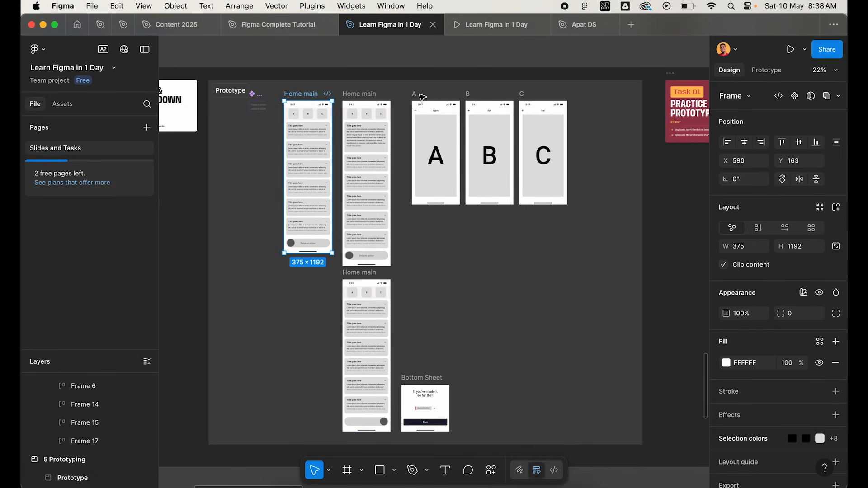
pyautogui.scroll(-5, 422, 97)
pyautogui.click(221, 84)
pyautogui.scroll(3, 352, 226)
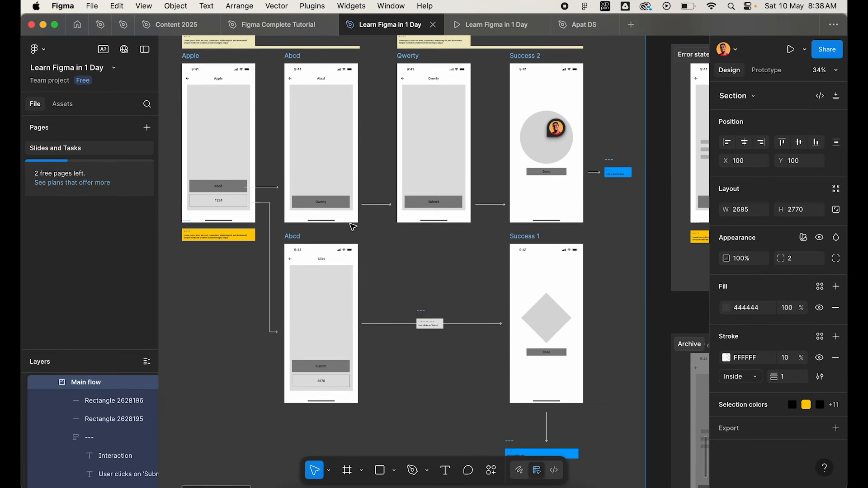
pyautogui.scroll(-5, 350, 224)
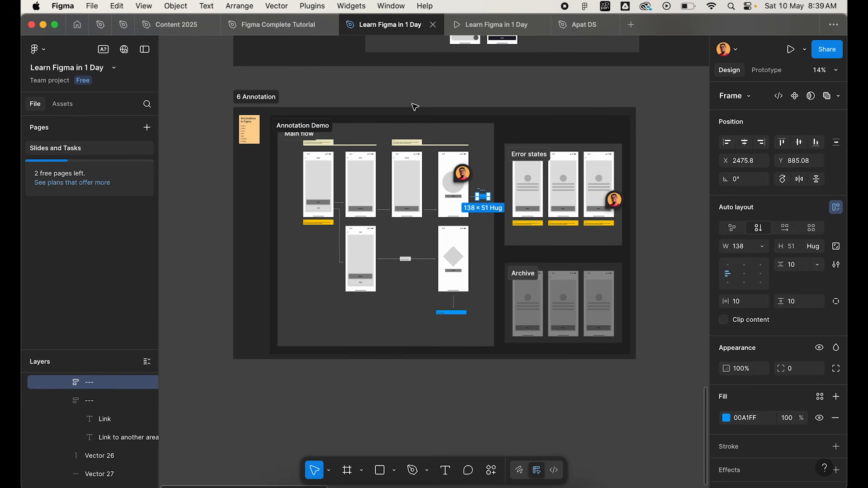
pyautogui.click(413, 105)
pyautogui.scroll(5, 278, 127)
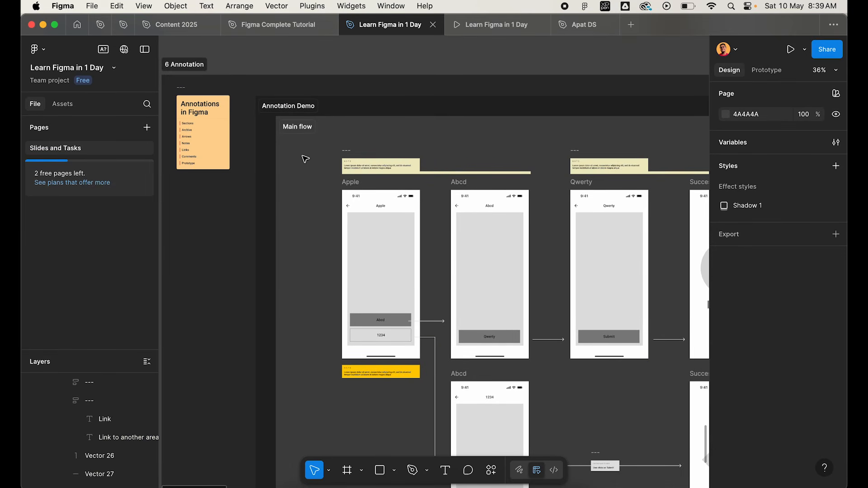
# Select the 6 Annotation section and review its Main flow, Error states and Archive sections.
pyautogui.scroll(-3, 337, 197)
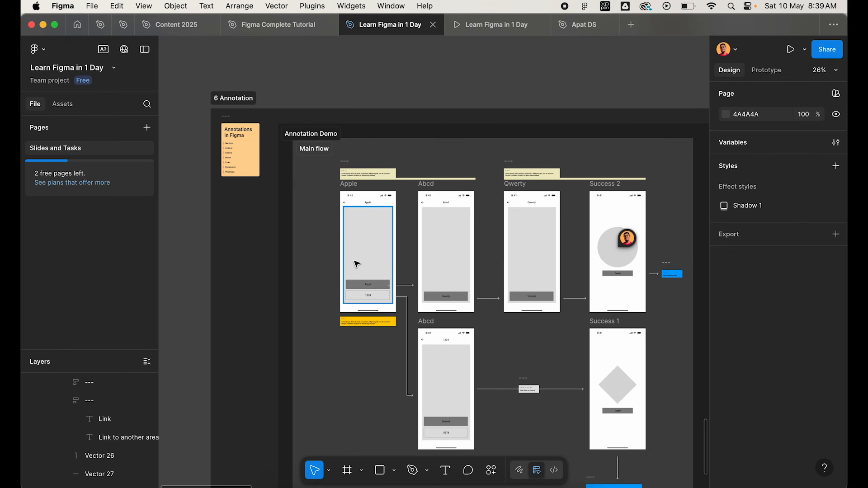
pyautogui.scroll(-2, 354, 260)
pyautogui.click(285, 140)
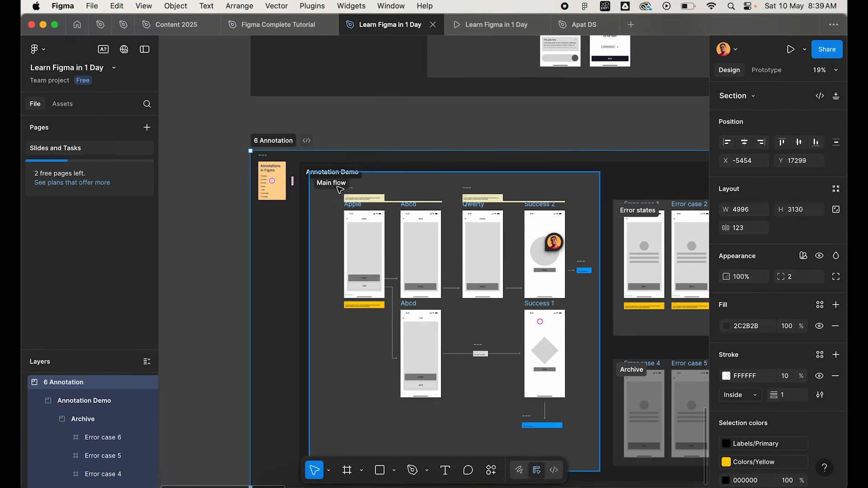
pyautogui.scroll(3, 357, 242)
pyautogui.hscroll(5, 356, 242)
pyautogui.scroll(-2, 356, 241)
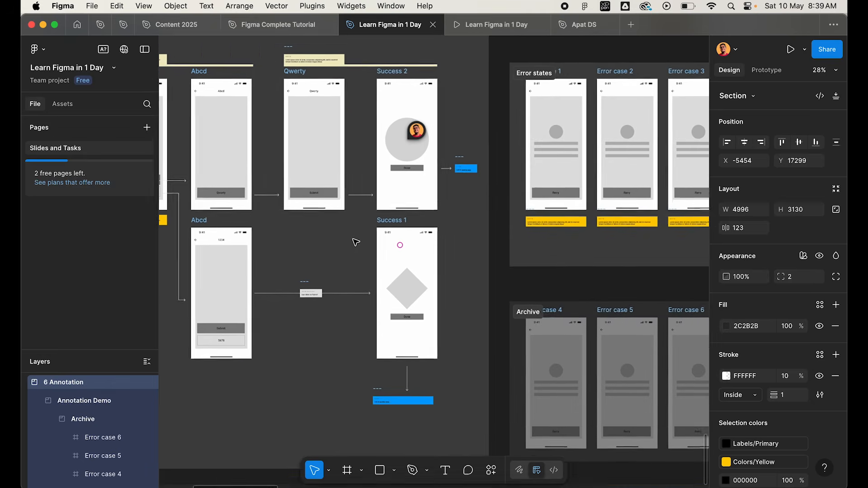
pyautogui.scroll(-4, 356, 243)
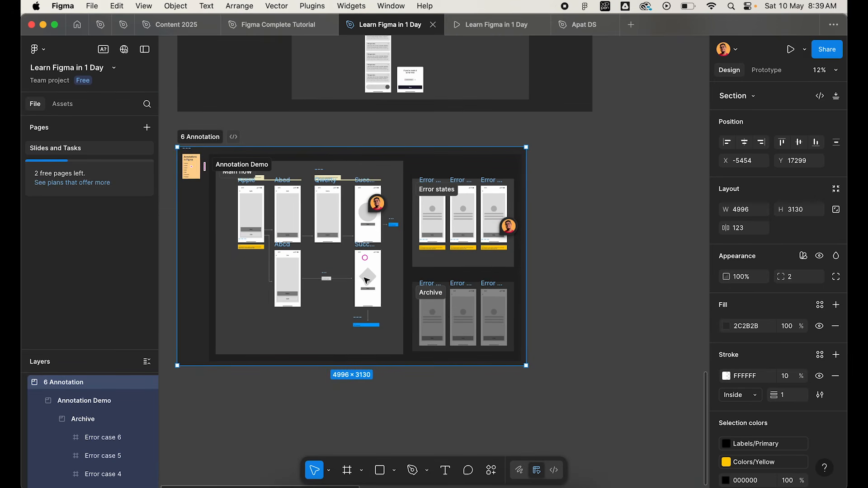
# Review the overall layout of the course sections from 1 Fundamentals of Figma to 6 Annotation.
pyautogui.scroll(6, 362, 271)
pyautogui.scroll(-6, 366, 281)
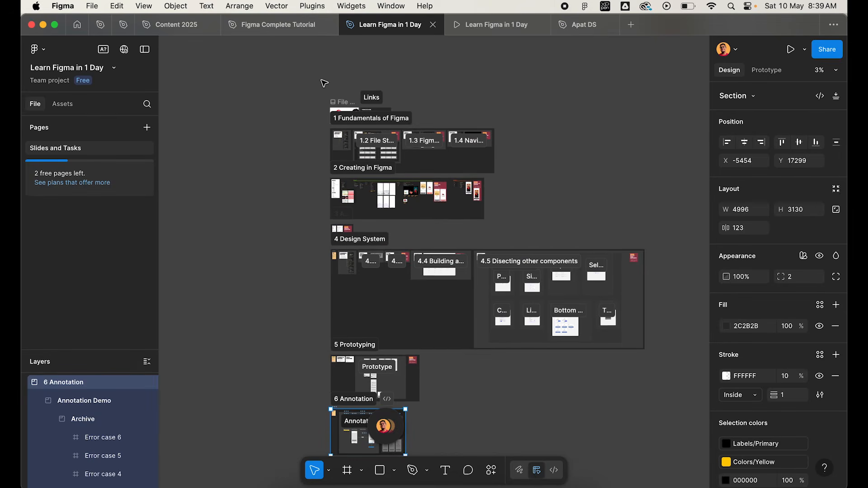
pyautogui.scroll(-3, 313, 91)
pyautogui.hscroll(1, 313, 91)
pyautogui.scroll(1, 274, 54)
pyautogui.hscroll(1, 275, 54)
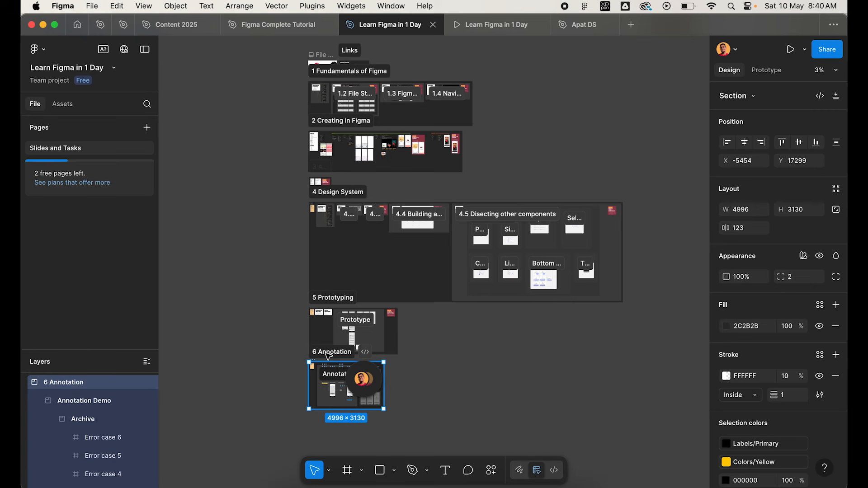
pyautogui.scroll(-2, 326, 176)
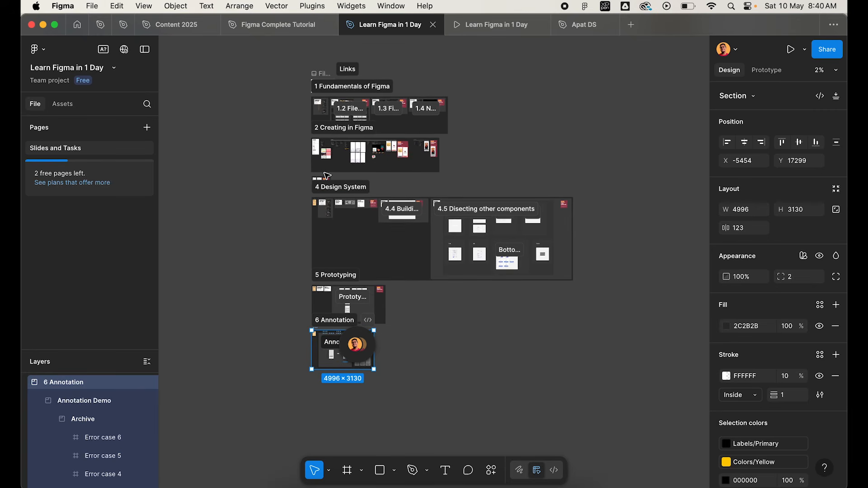